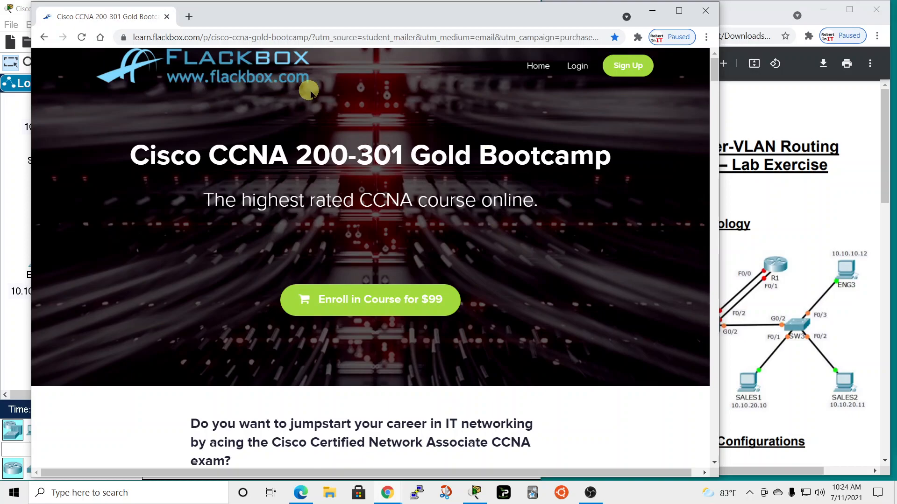
Get the course page out of the way and read the VLAN Troubleshooting task in the lab exercise PDF.
click(652, 12)
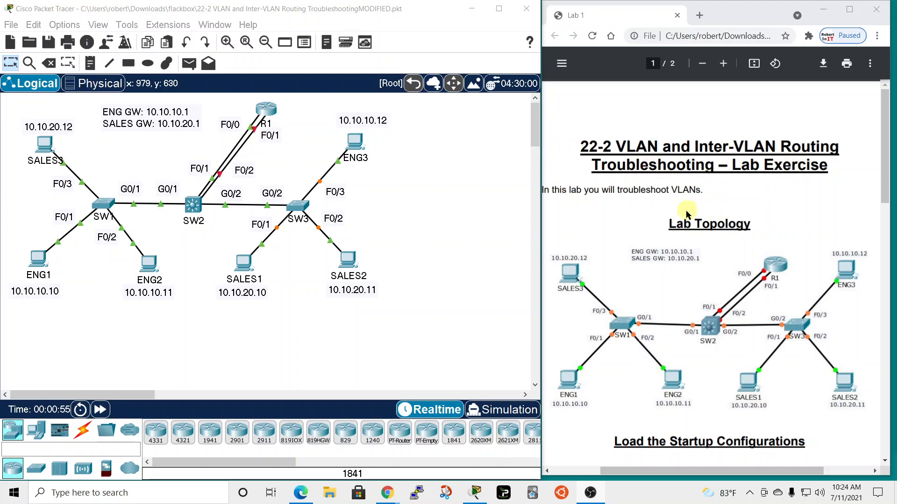
scroll(686, 211, down, 12)
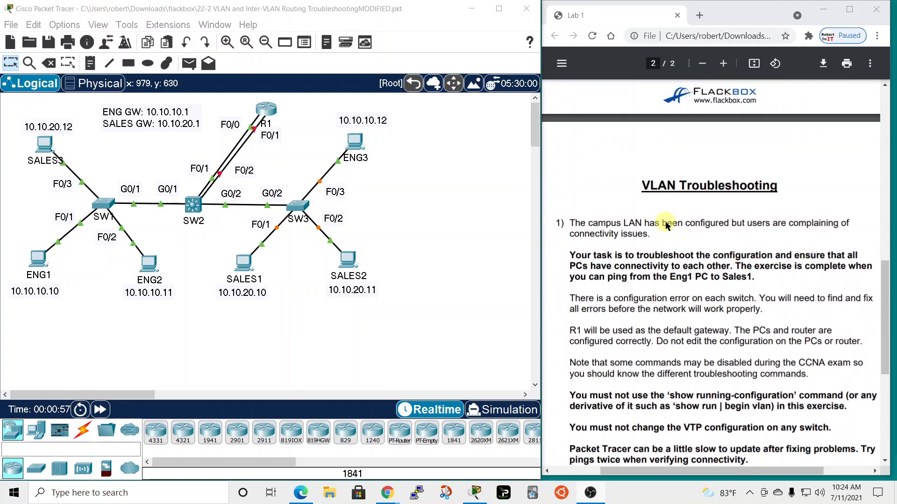
scroll(666, 226, down, 1)
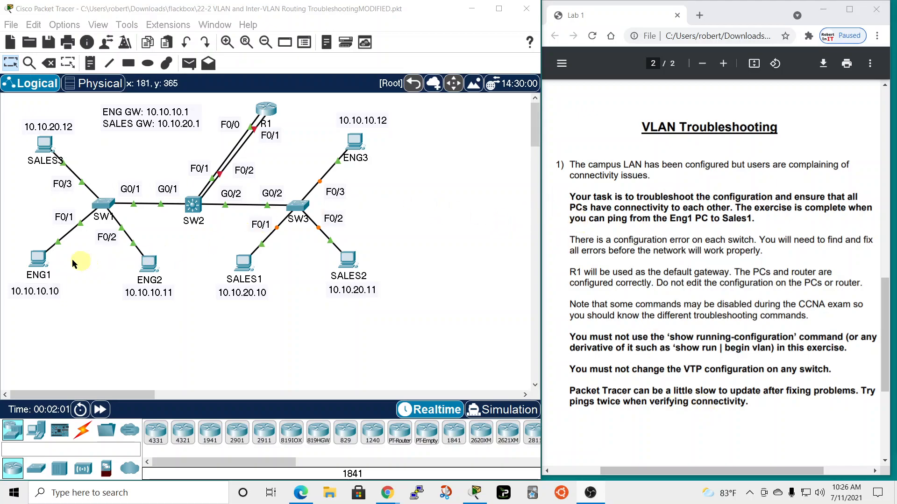
Ping SALES1 at 10.10.20.10 from ENG1's command prompt, fast-forwarding the simulation time to get the result.
click(39, 258)
drag(422, 69, 426, 9)
click(400, 31)
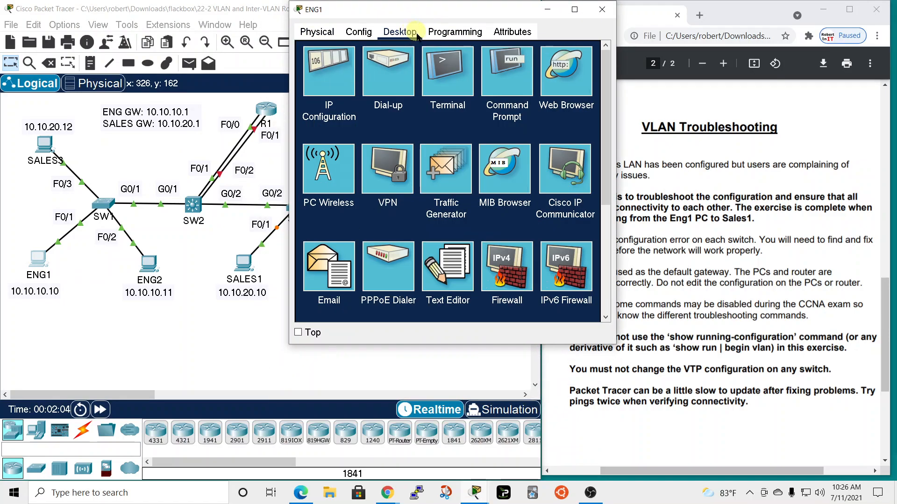
click(510, 79)
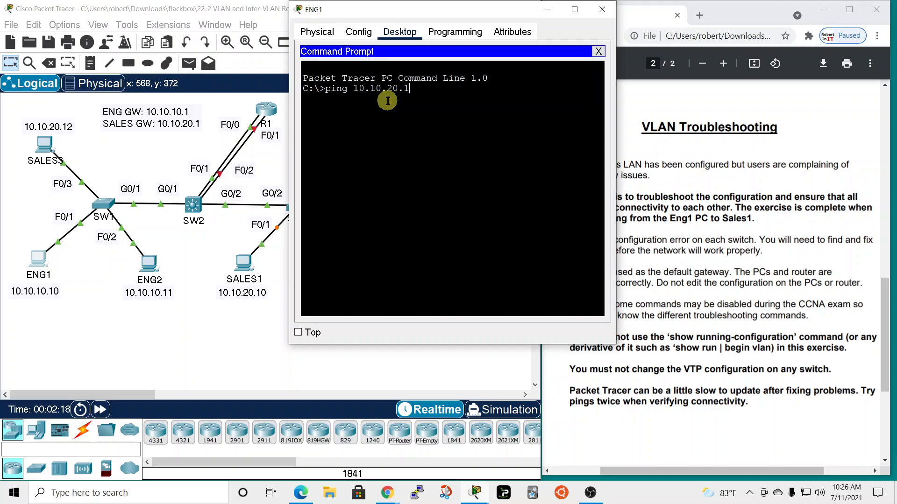
key(Return)
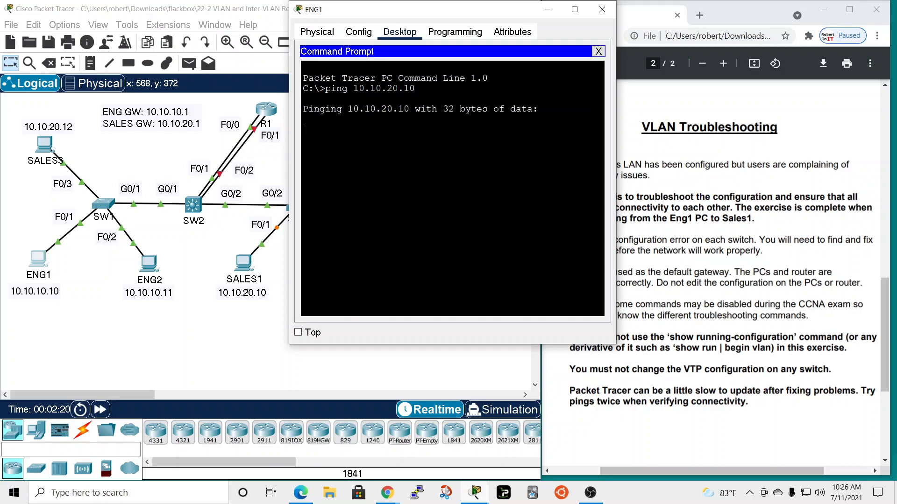
drag(427, 9, 685, 17)
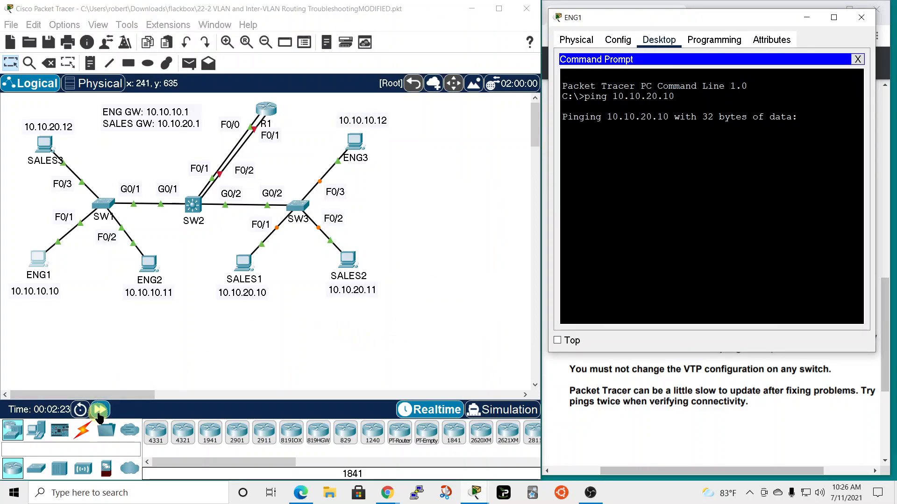
click(100, 410)
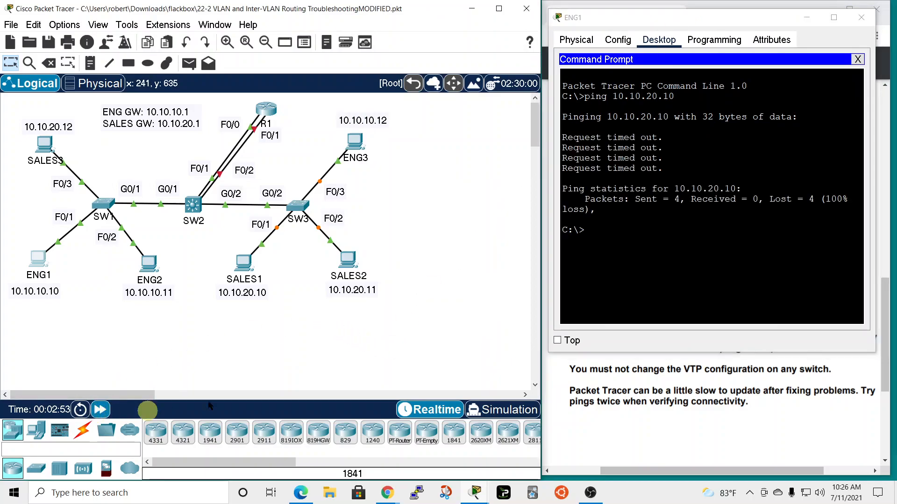
drag(698, 18, 530, 21)
click(685, 20)
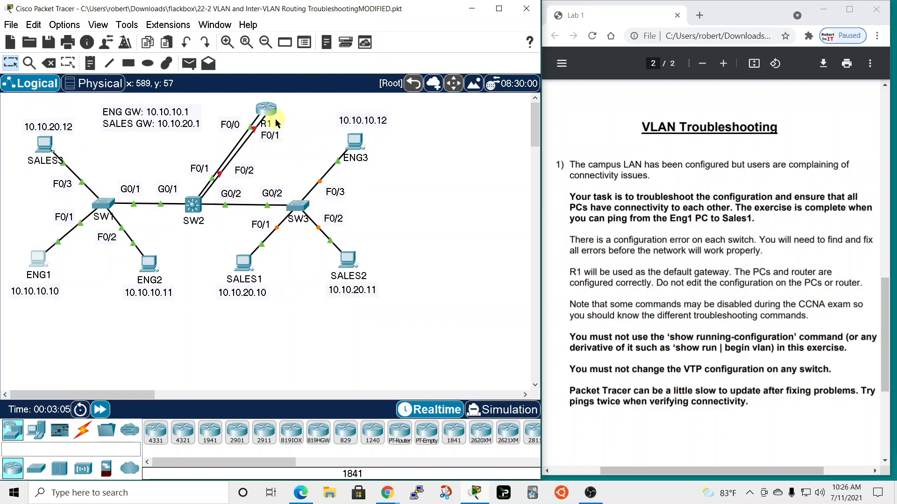
Open the command line of switch SW1 and enter privileged EXEC mode.
click(103, 203)
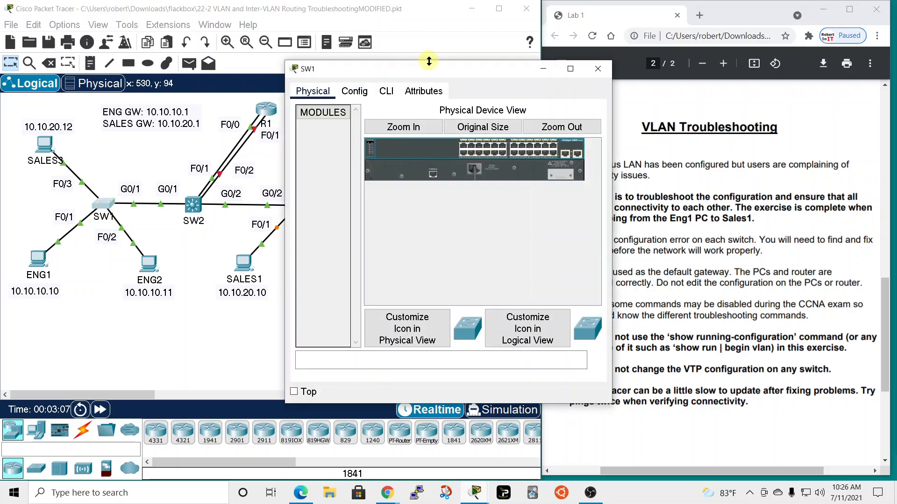
drag(433, 72, 332, 22)
click(285, 41)
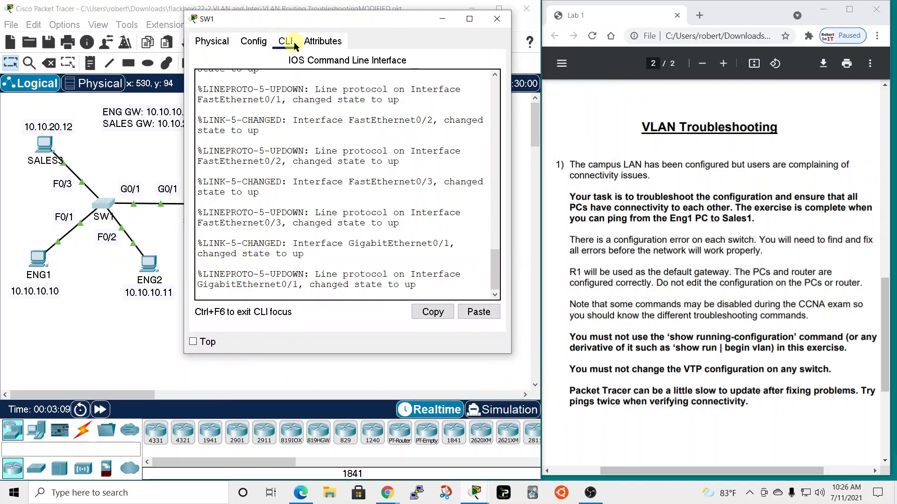
key(Return)
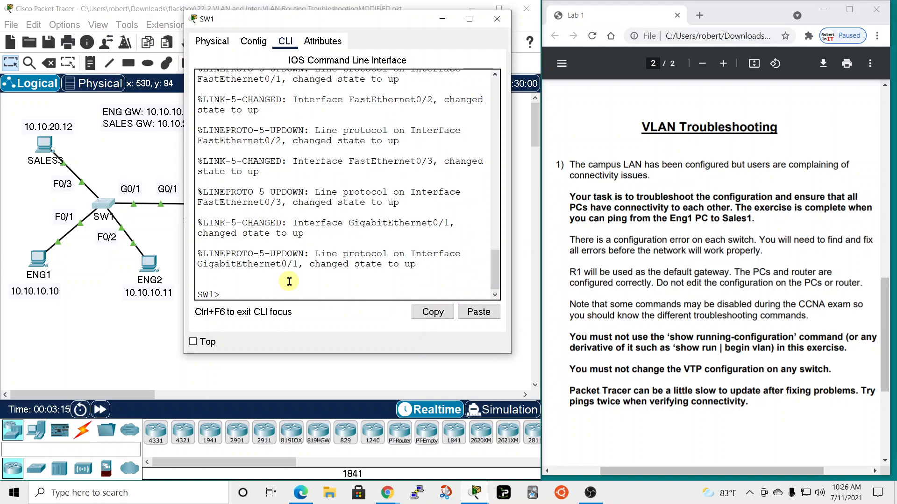
text(en)
key(Return)
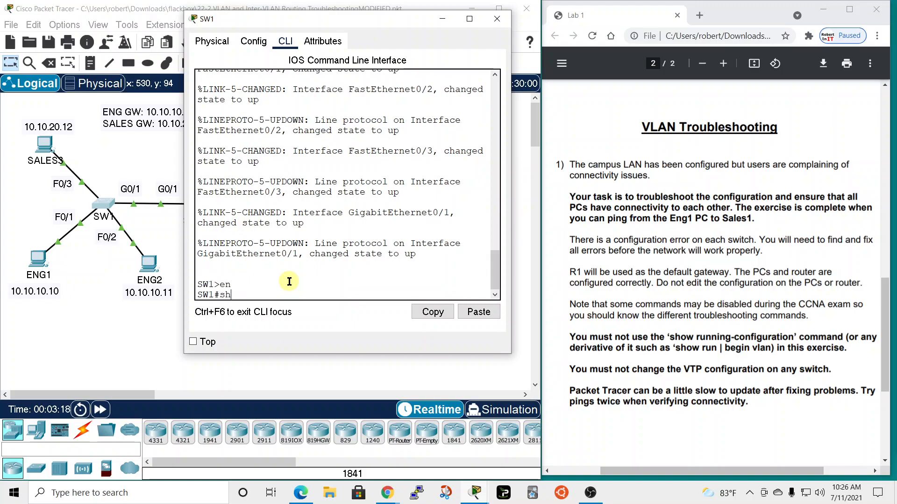
Display SW1's brief VLAN table with sh vlan br, with the console widened and placed clear of the topology.
text(sh vlan b r)
key(Return)
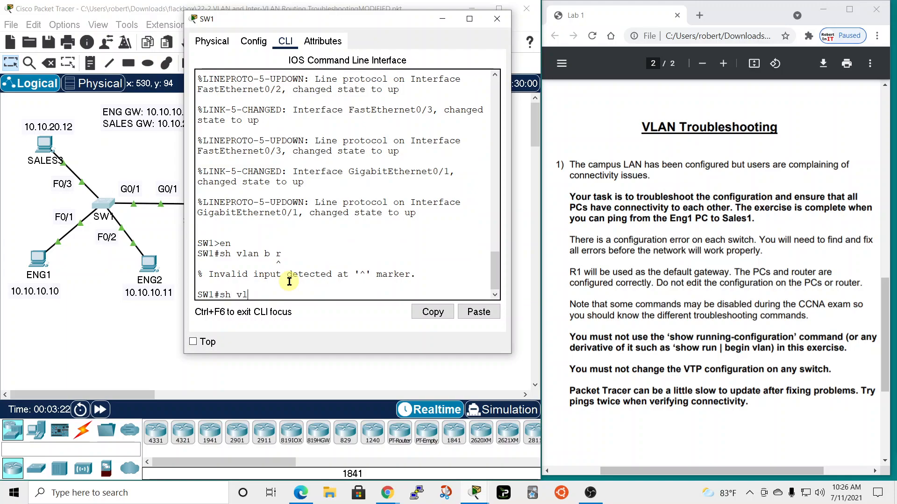
text(sh vlan b)
key(Return)
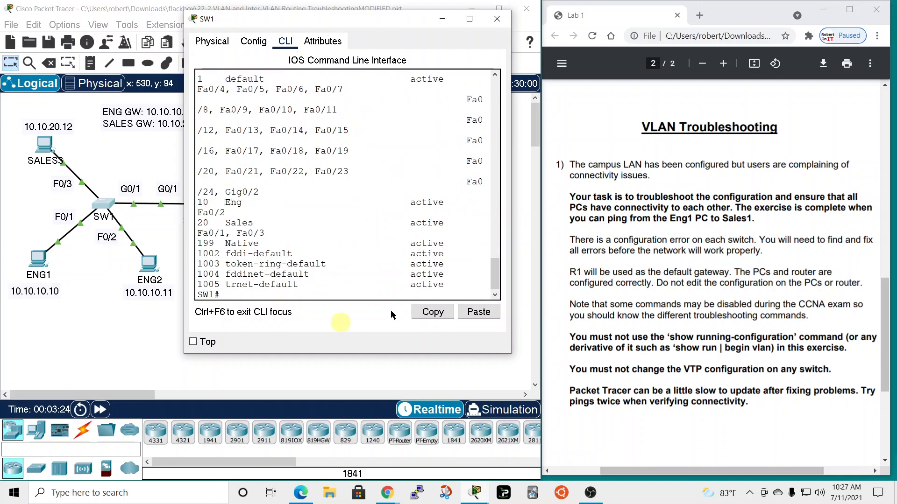
drag(510, 189, 675, 189)
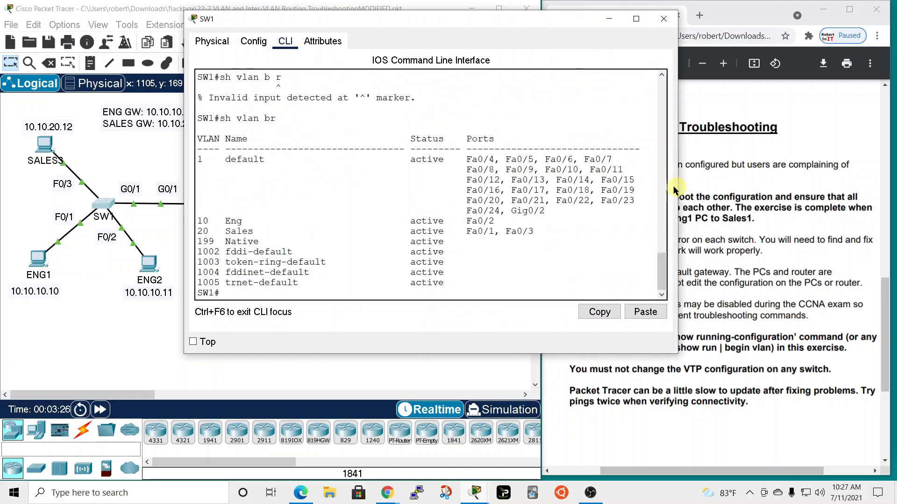
drag(448, 18, 651, 38)
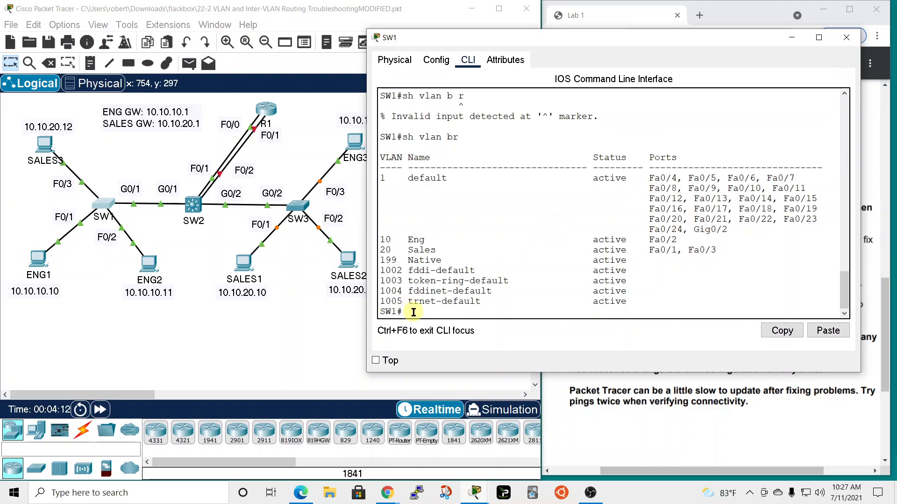
Enter global configuration mode on SW1 and open interface fastEthernet 0/1 for configuration.
text(int)
key(Tab)
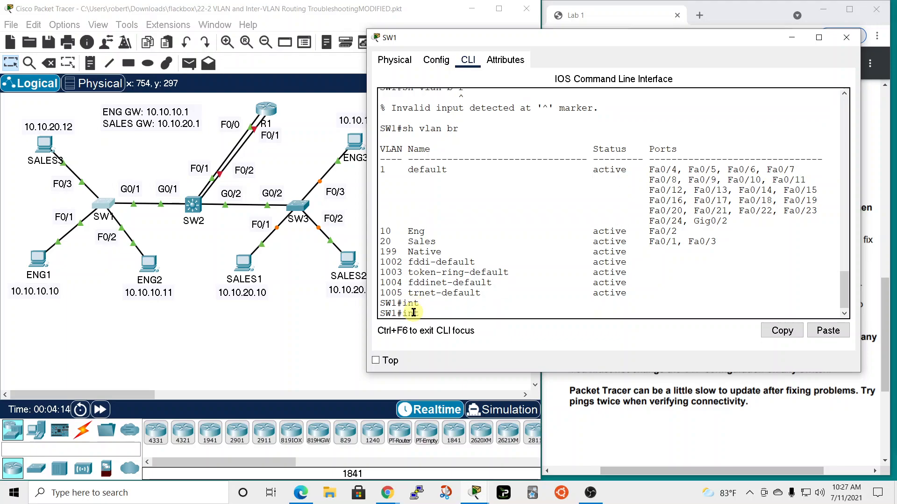
text(conf t)
key(Return)
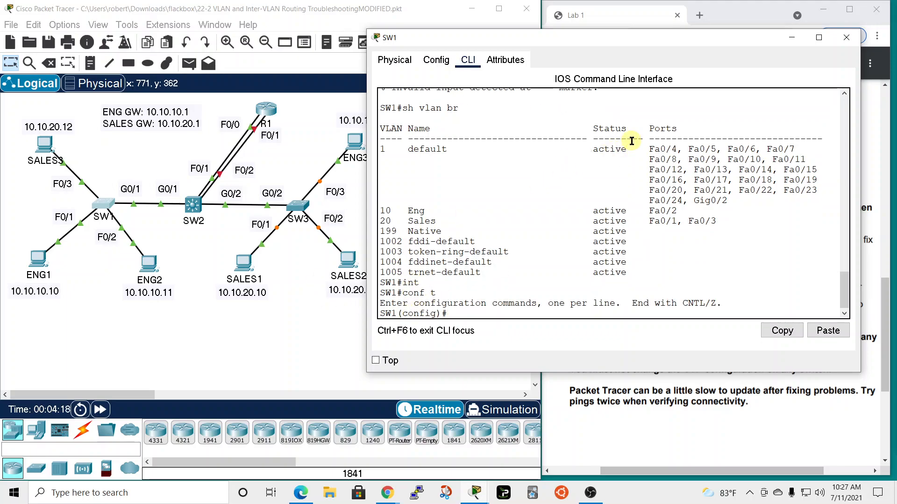
text(int)
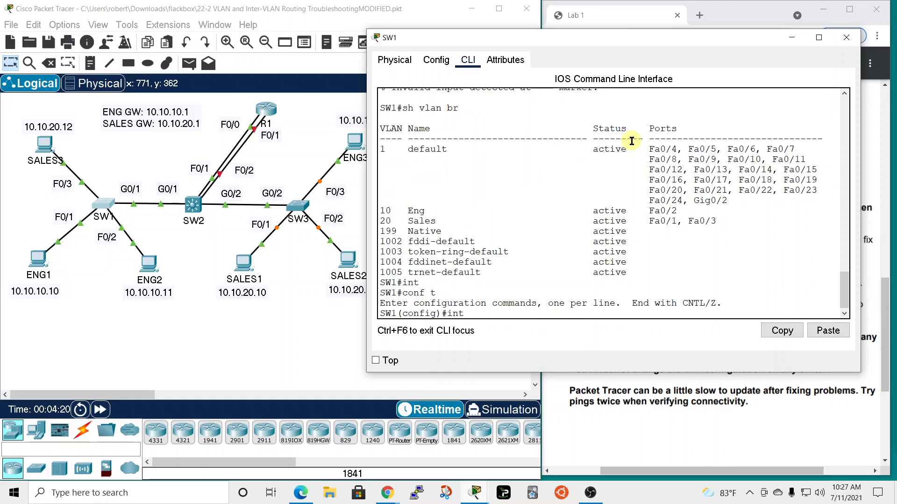
key(Tab)
text(fa)
key(Tab)
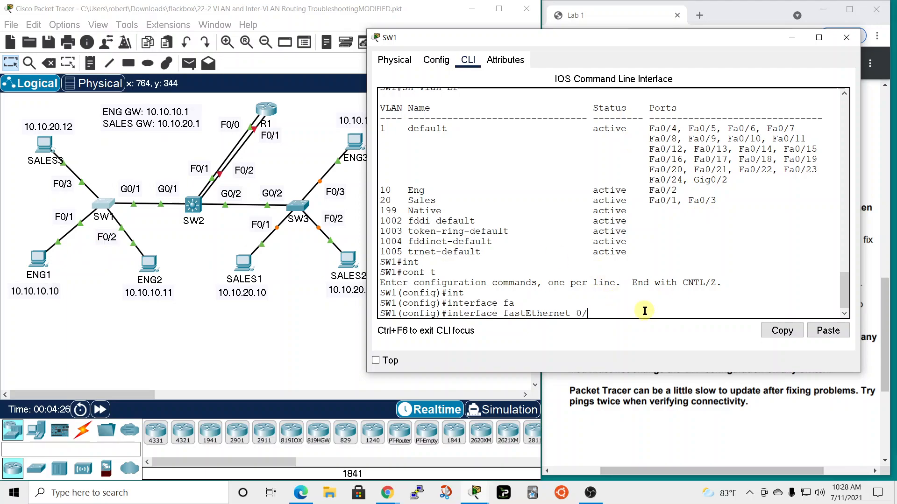
text(0/1)
key(Return)
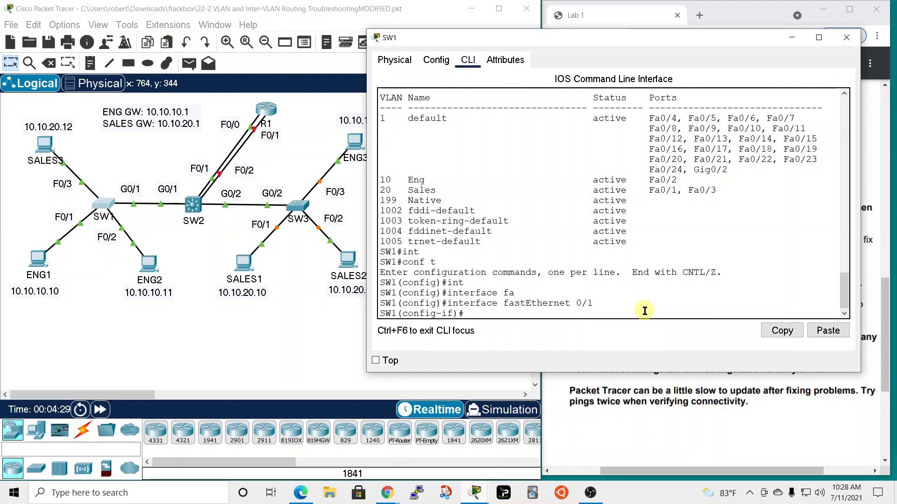
Set SW1's fastEthernet 0/1 port to access mode with switchport mode access.
key(Tab)
text(mod)
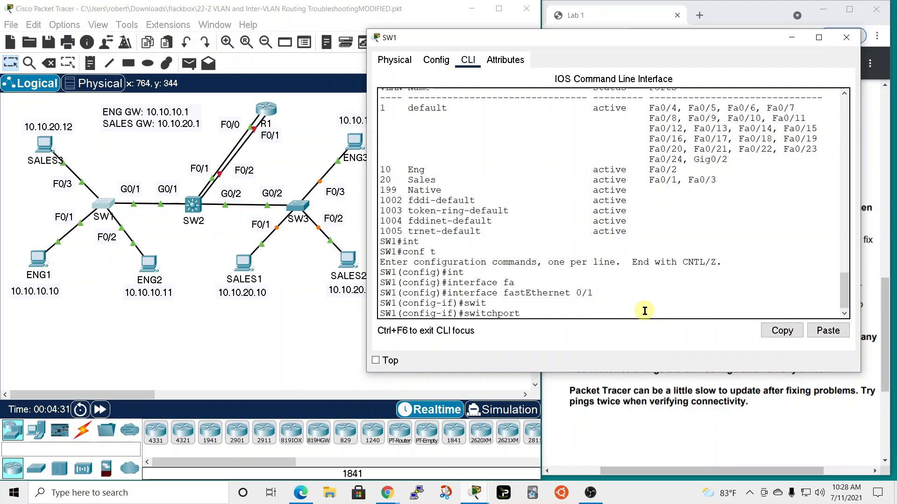
key(Tab)
text(acc)
key(Tab)
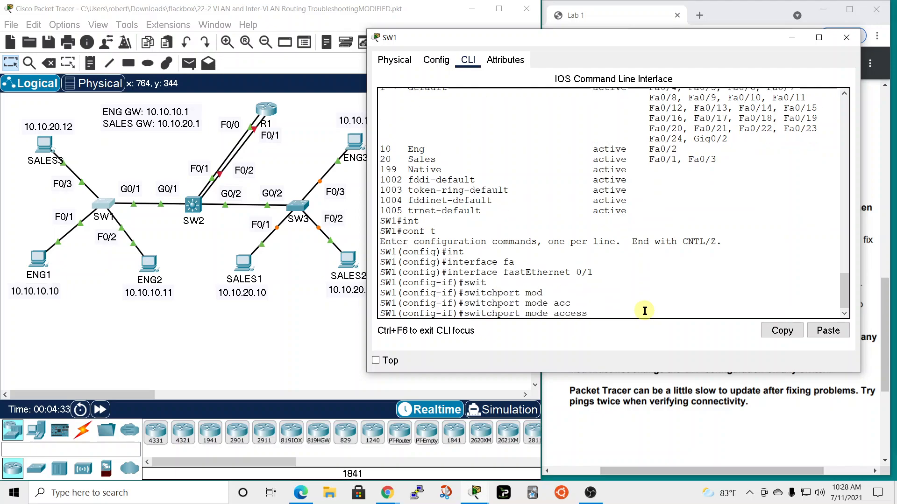
key(Return)
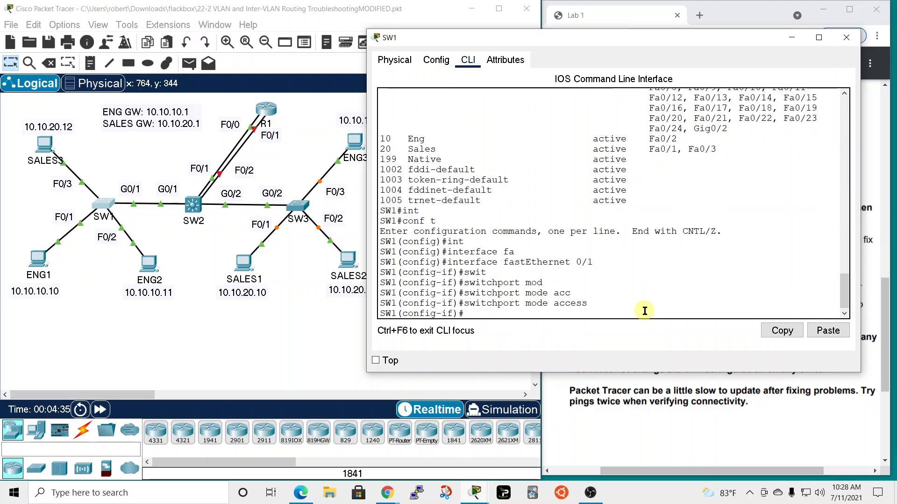
Assign SW1's fastEthernet 0/1 to access VLAN 10 and return to privileged EXEC mode.
text(sw)
key(Tab)
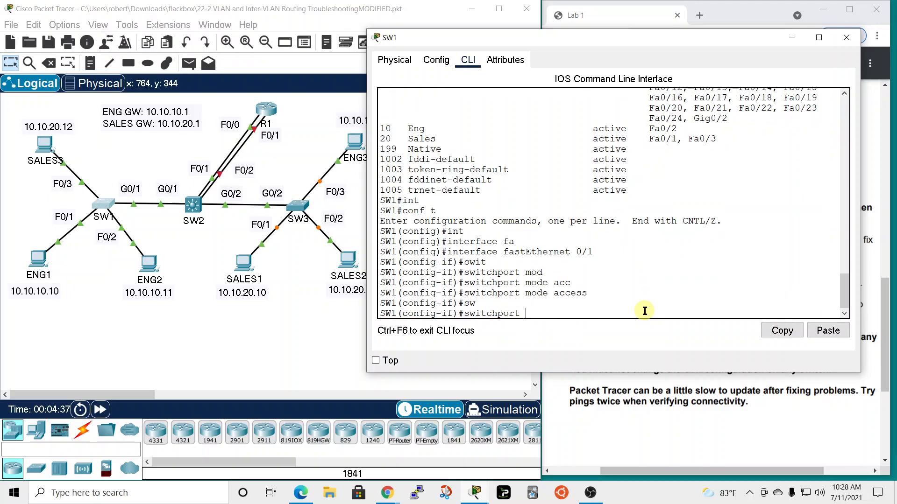
text(acc)
key(Tab)
text(vlan )
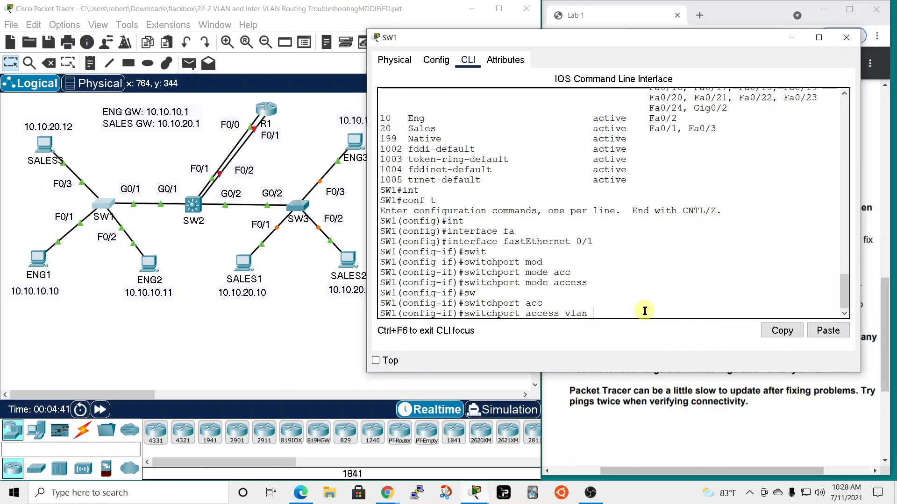
text(10)
key(Return)
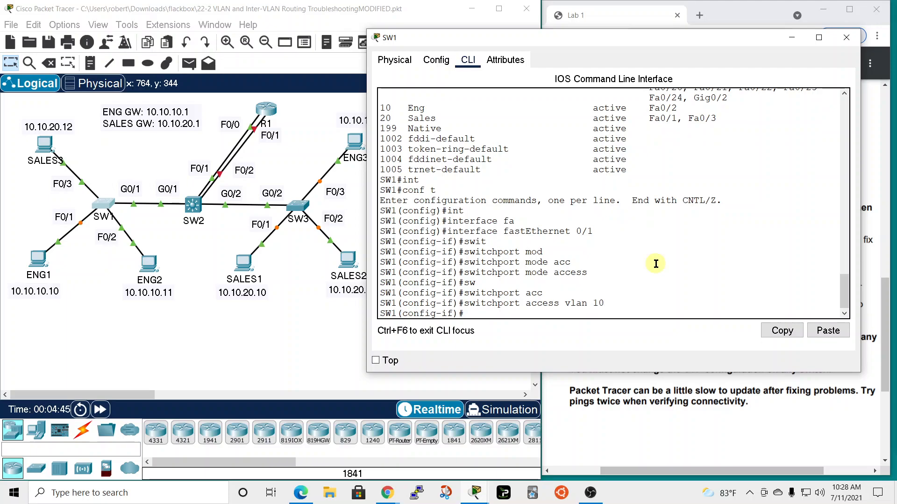
text(exit)
key(Return)
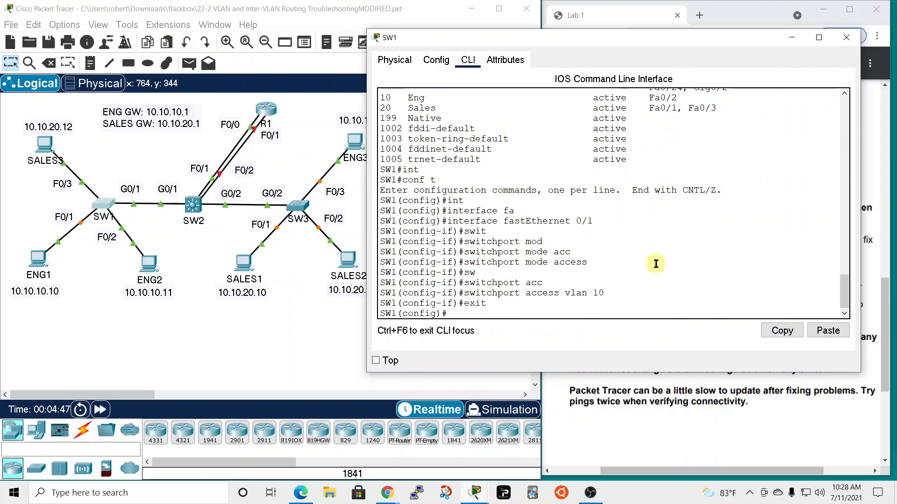
text(exit)
key(Return)
key(Return)
Run sh vlan br on SW1 again to check the VLAN assignment of port Fa0/1.
text(sh vlan b r)
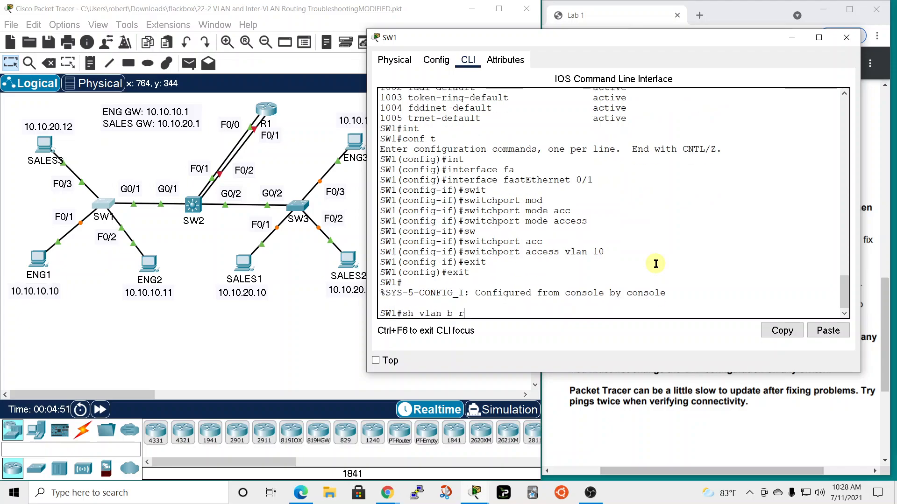
key(Up)
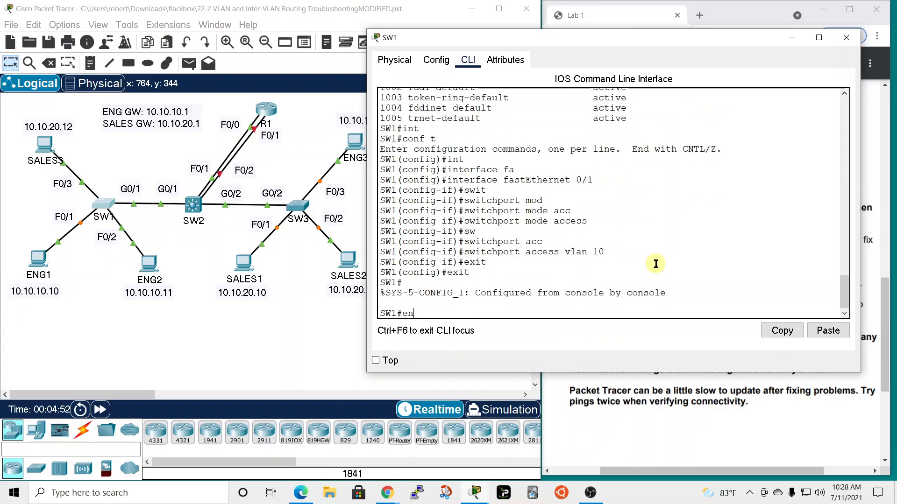
key(BackSpace)
key(BackSpace)
text(sh vlan br)
key(Return)
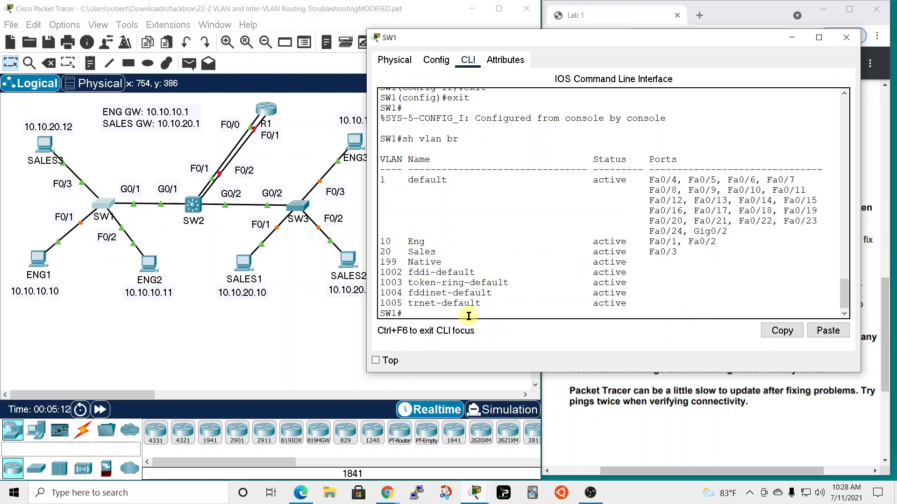
Try the sh vlan status command on SW1, and list the available show subcommands with show ?
text(sh vlan status)
key(Return)
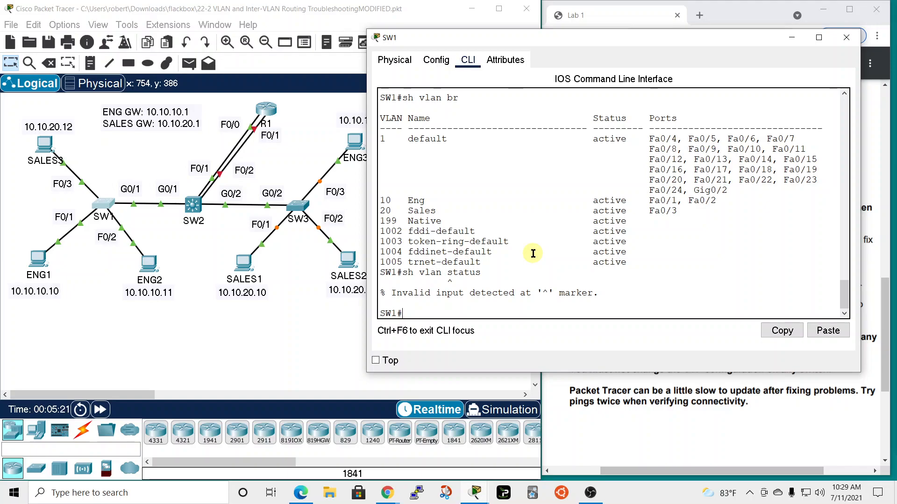
text(conf)
key(BackSpace)
key(BackSpace)
key(BackSpace)
text(show ?)
key(space)
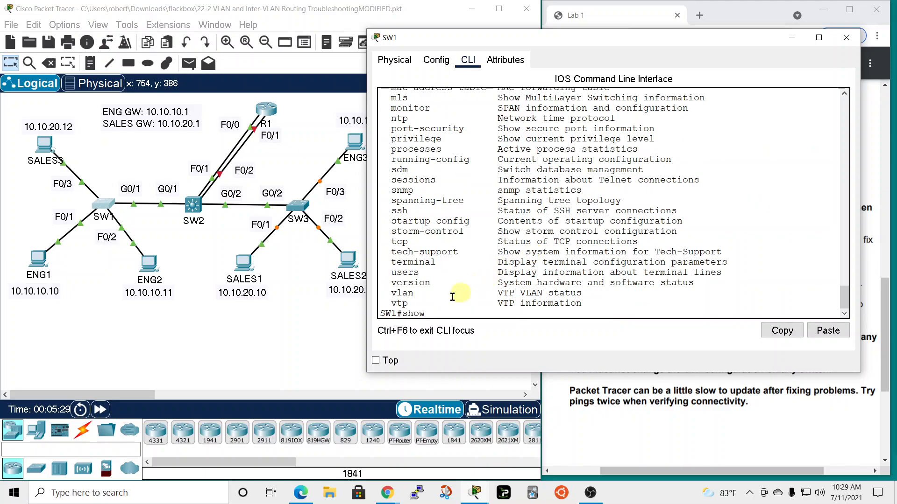
List the show vlan subcommands on SW1 with show vlan ?, and clear the command line without running it.
text(v la)
key(BackSpace)
key(BackSpace)
key(BackSpace)
key(BackSpace)
text(vla)
key(Tab)
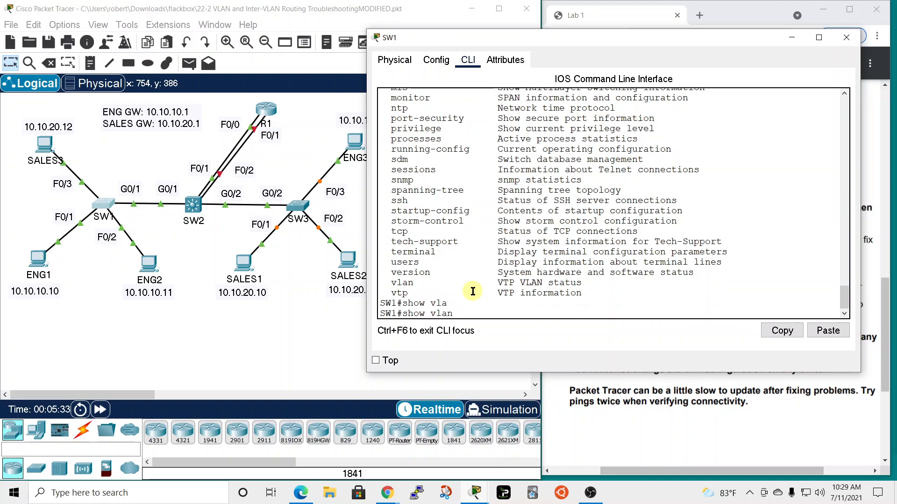
text(?)
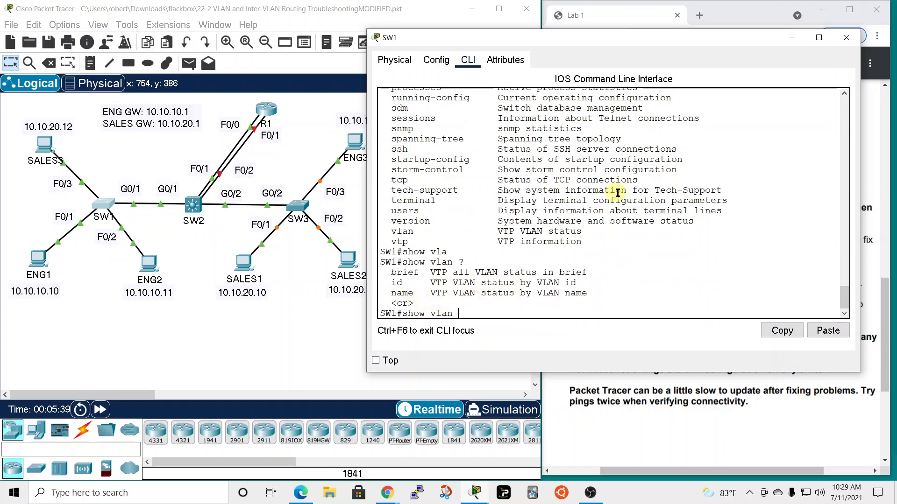
key(BackSpace)
key(BackSpace)
key(BackSpace)
key(BackSpace)
key(BackSpace)
key(BackSpace)
key(BackSpace)
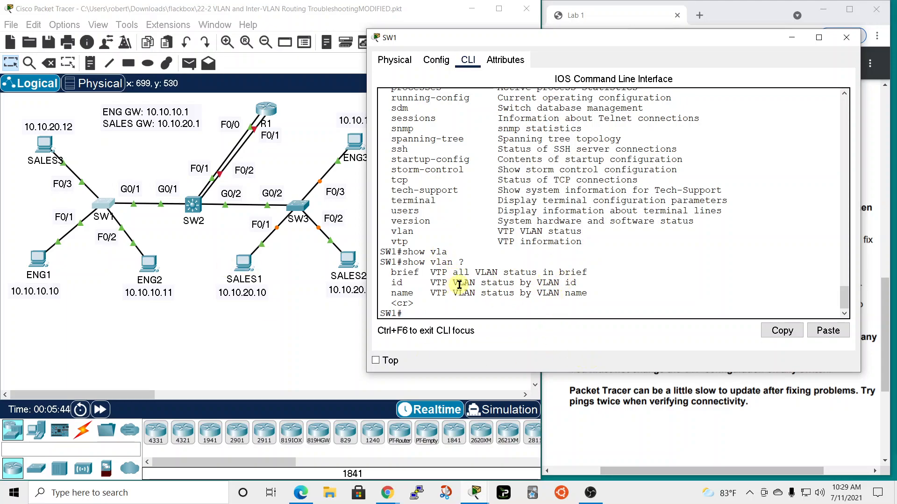
drag(743, 40, 650, 52)
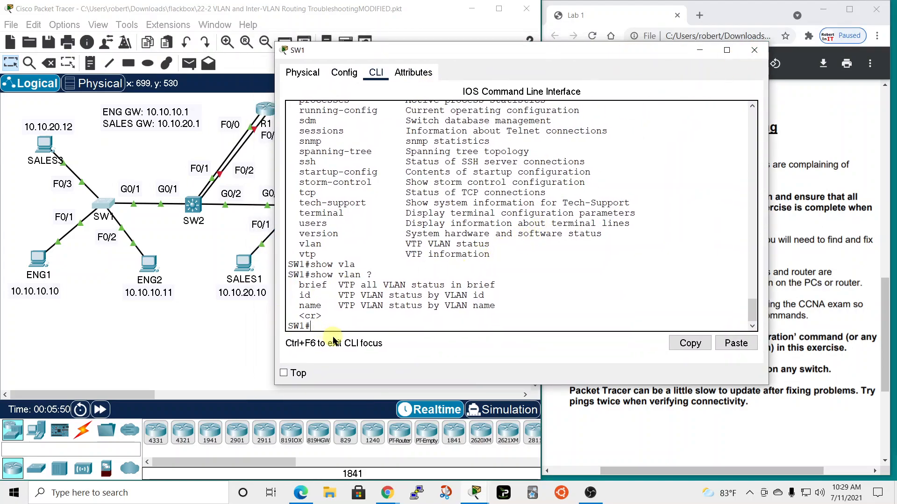
Try sh vlan status and do sh vlan status from SW1's global configuration mode, and close the SW1 window.
text(conf t)
key(Return)
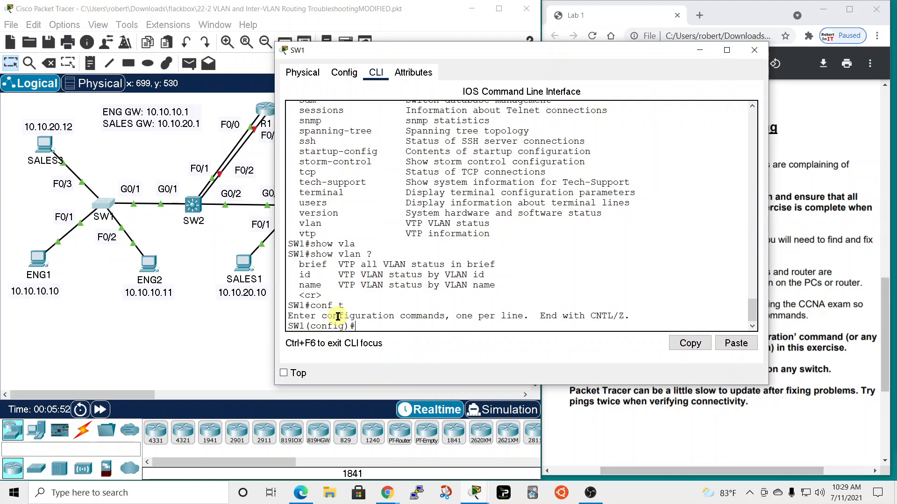
text(sh)
key(Tab)
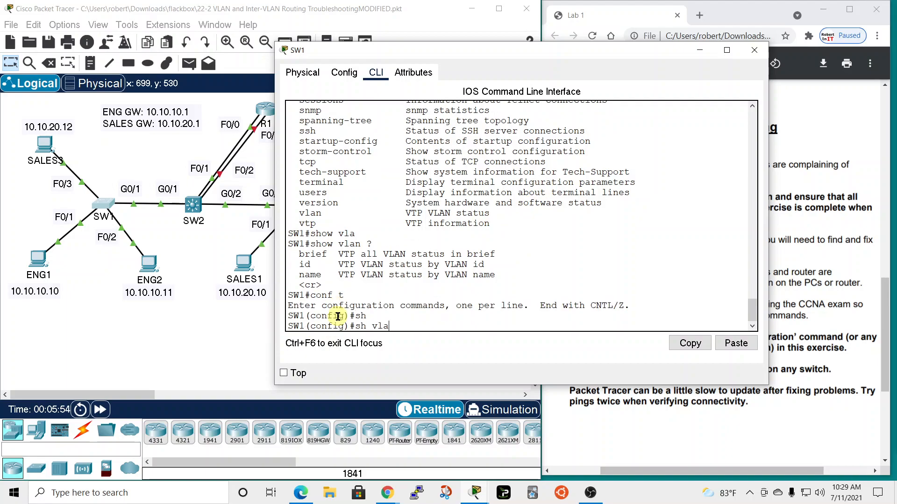
text(vlan status)
key(Return)
text(do sh)
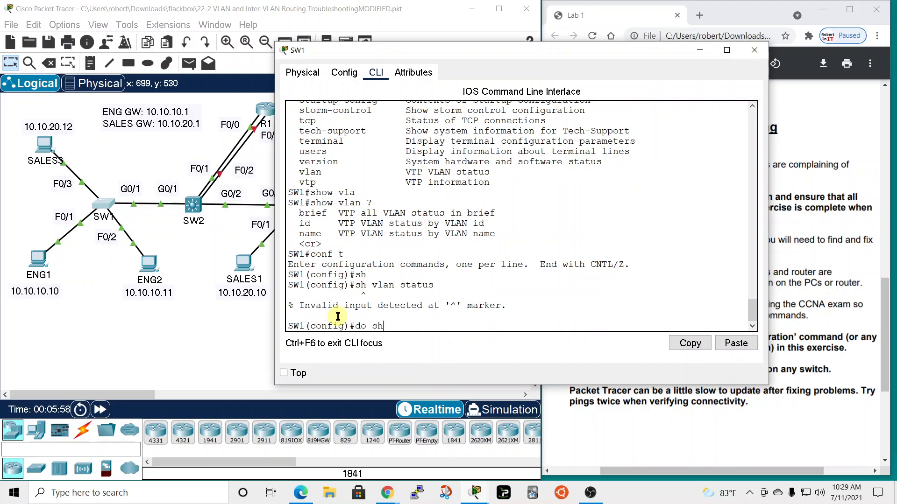
text( vlan status)
key(Return)
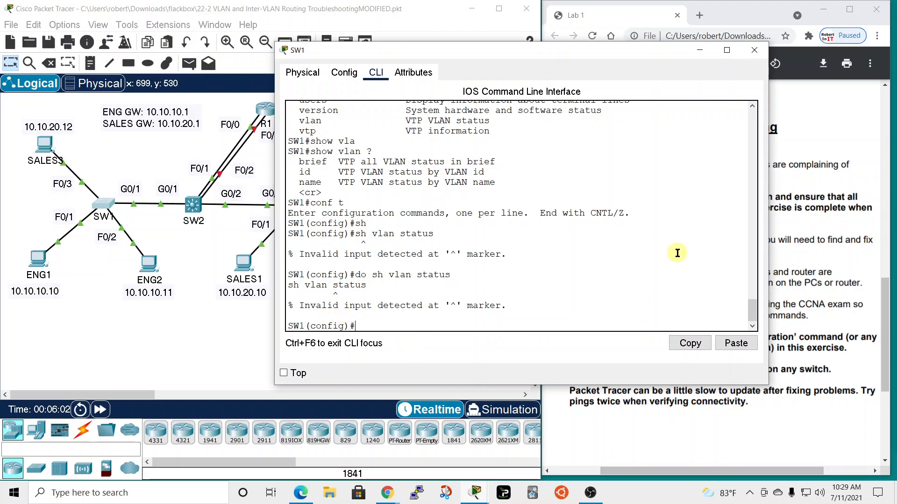
click(754, 50)
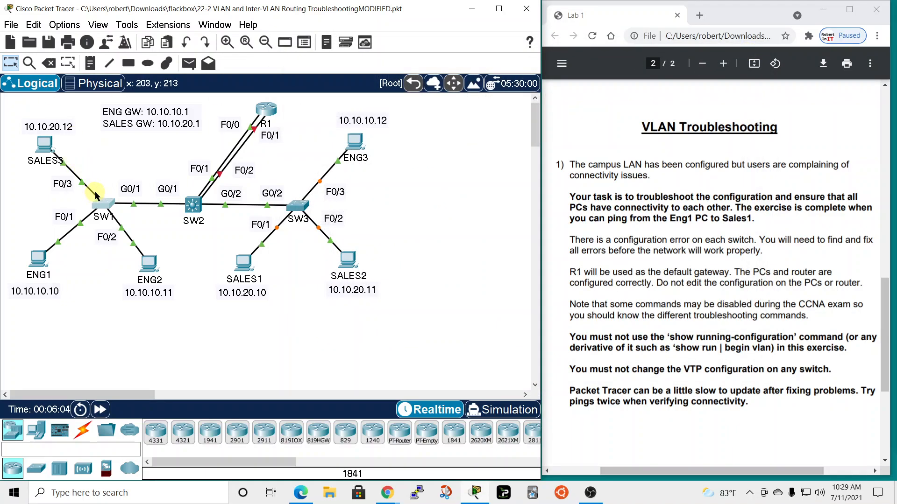
Open SW2's command-line interface and enter privileged EXEC mode with en.
click(191, 207)
drag(476, 74, 509, 20)
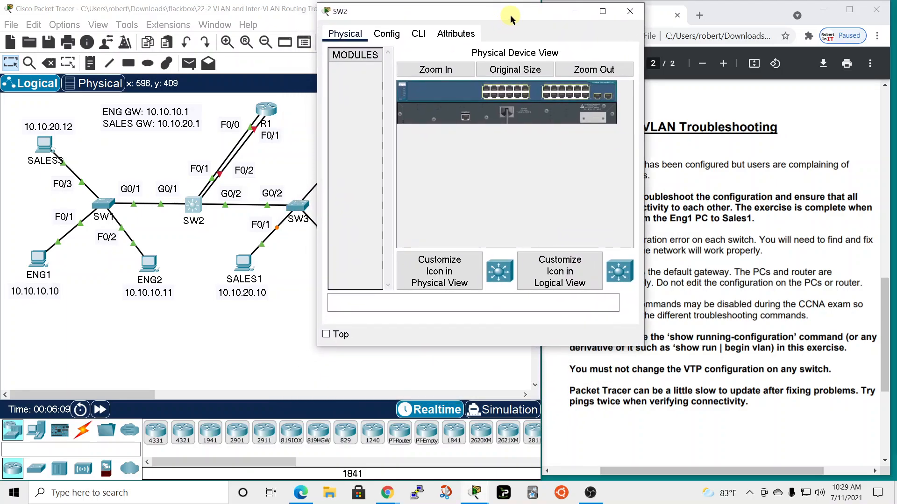
click(420, 34)
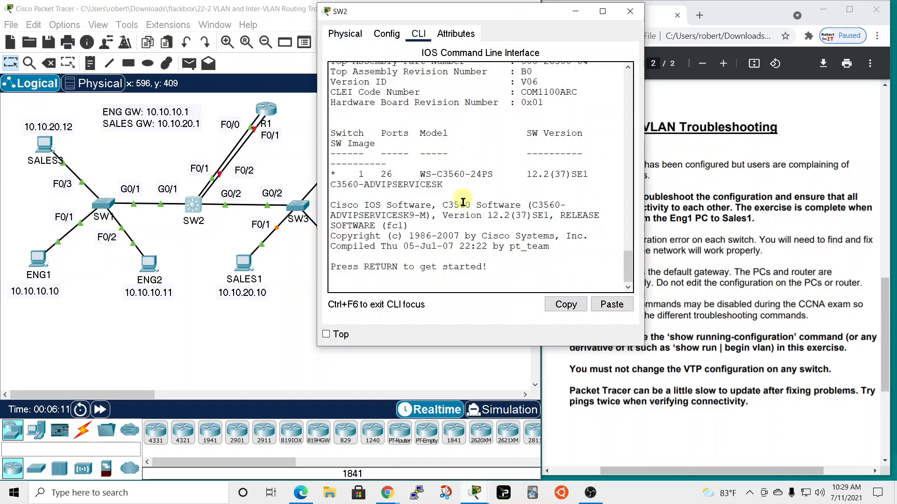
key(Return)
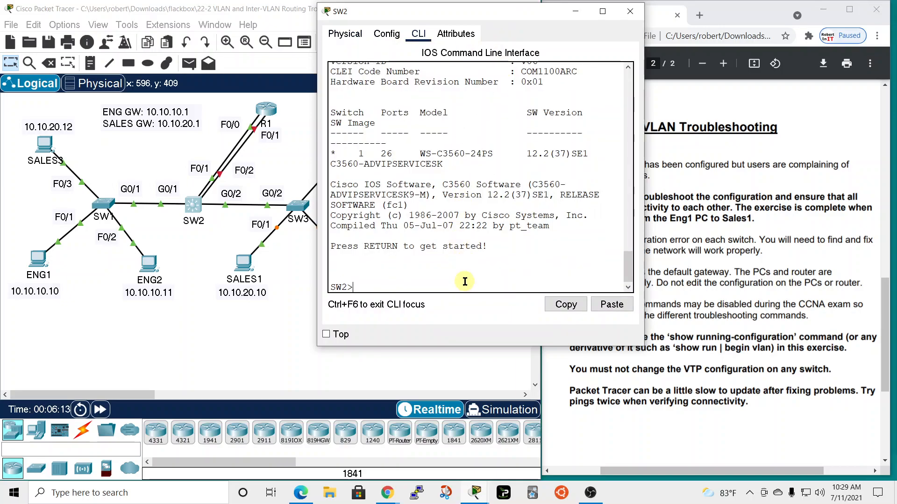
drag(539, 15, 571, 21)
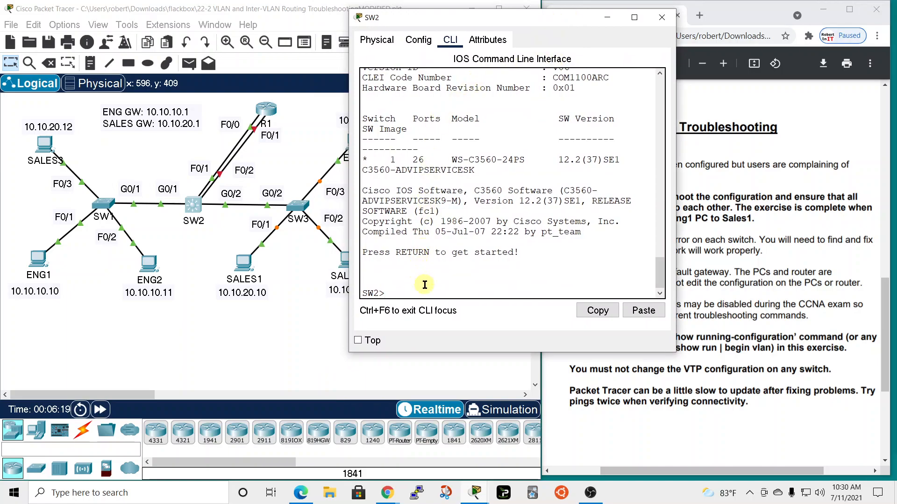
text(en)
key(Return)
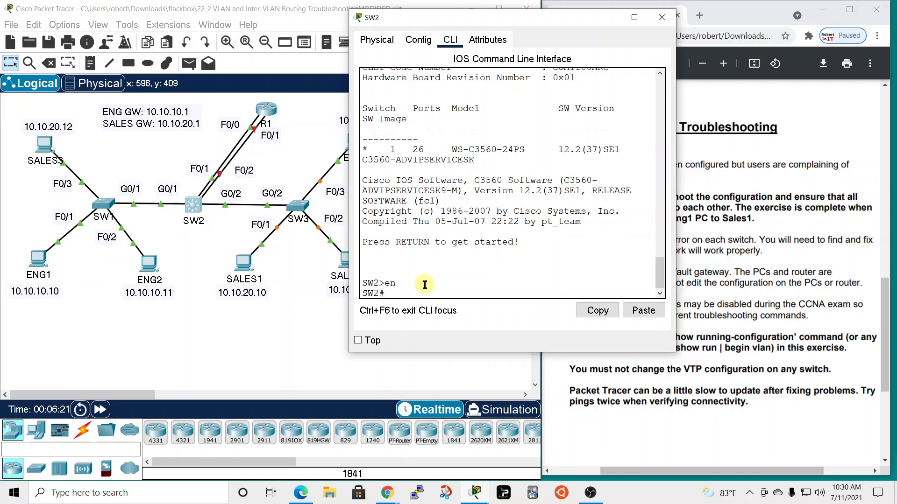
Try the sh vlan stats and sh vlan status commands on SW2.
text(sh vlan stats)
key(Return)
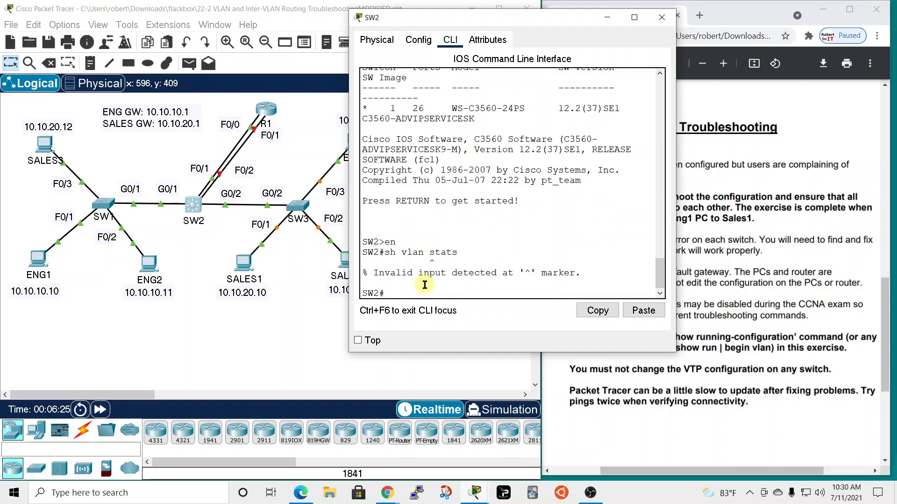
text(sh vlan status)
key(Return)
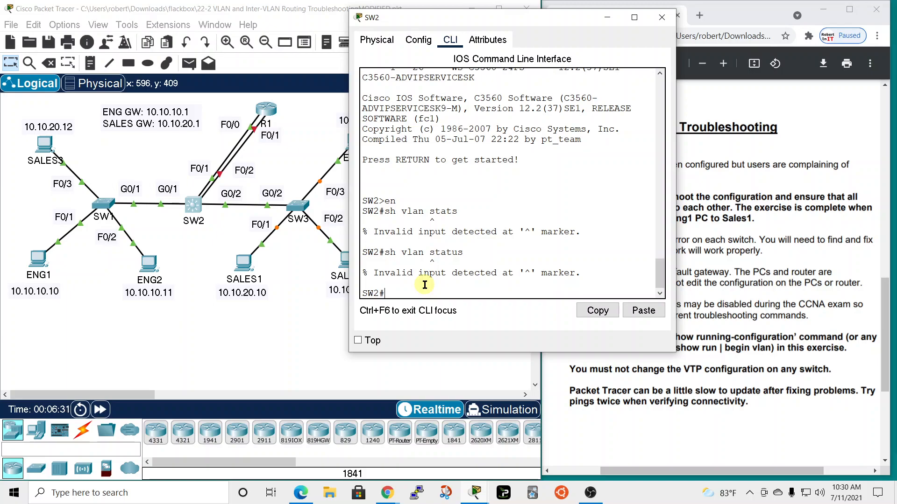
Run sh vlan br on SW2 to check its VLANs and port assignments, and close the SW2 window.
text(sh vlan br)
key(Return)
drag(676, 164, 862, 173)
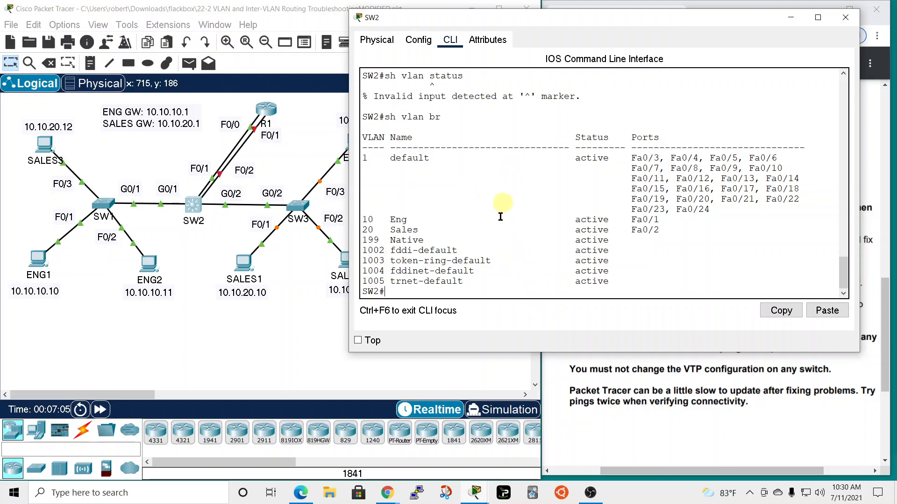
drag(593, 21, 543, 16)
click(794, 11)
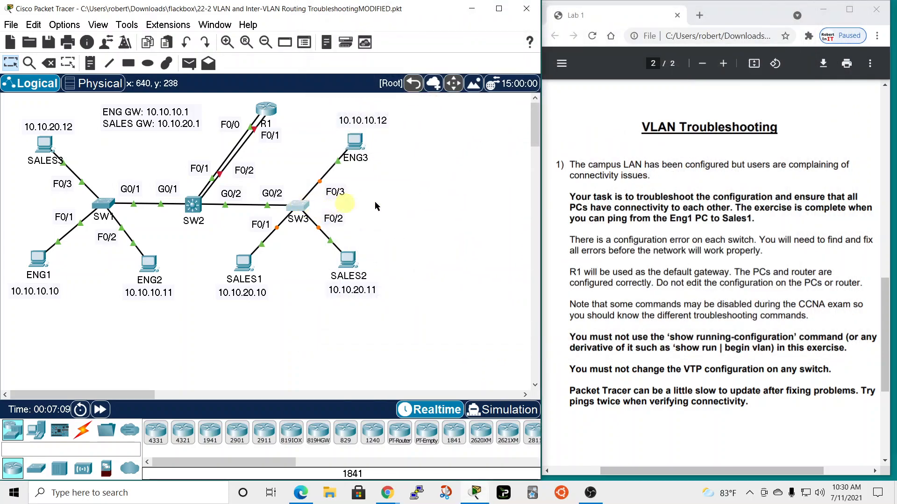
Open SW3's command-line interface and enter privileged EXEC mode with en.
click(294, 205)
drag(496, 73, 374, 15)
click(265, 34)
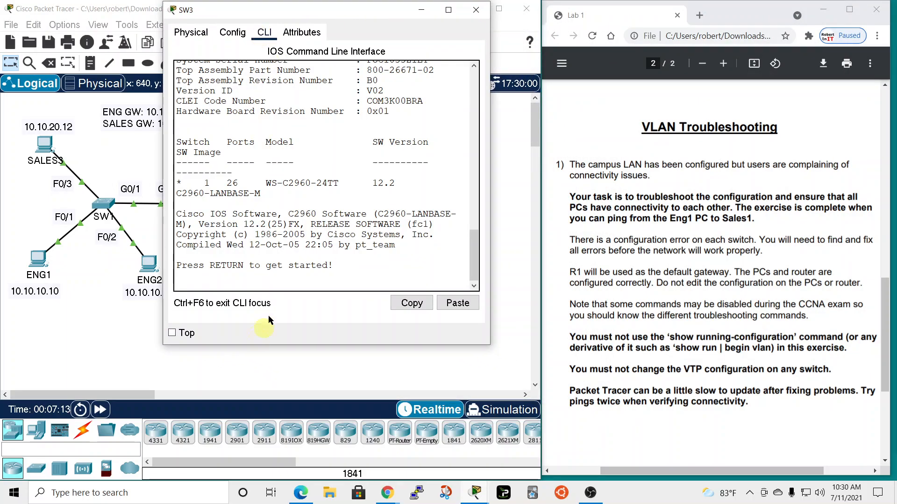
key(Return)
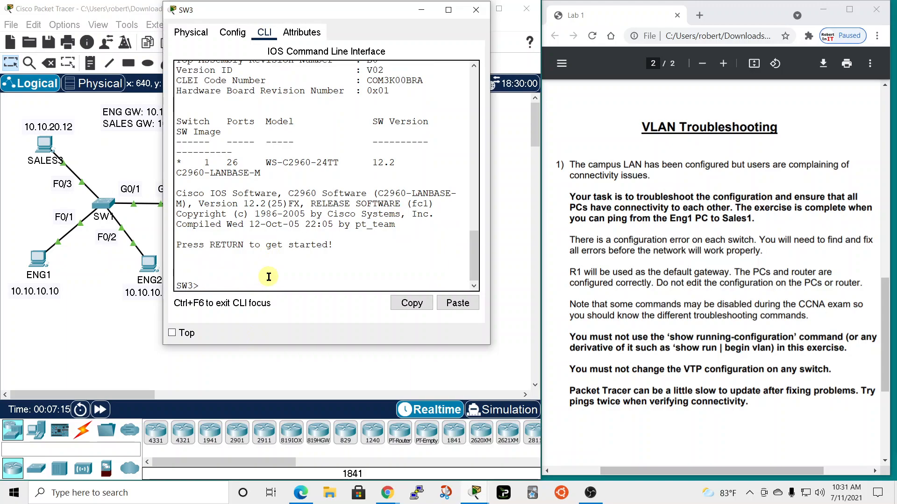
text(en)
key(Return)
Run sh vlan br on SW3 to check its VLANs and port assignments, and close the SW3 window.
text(sh vlan br)
key(Return)
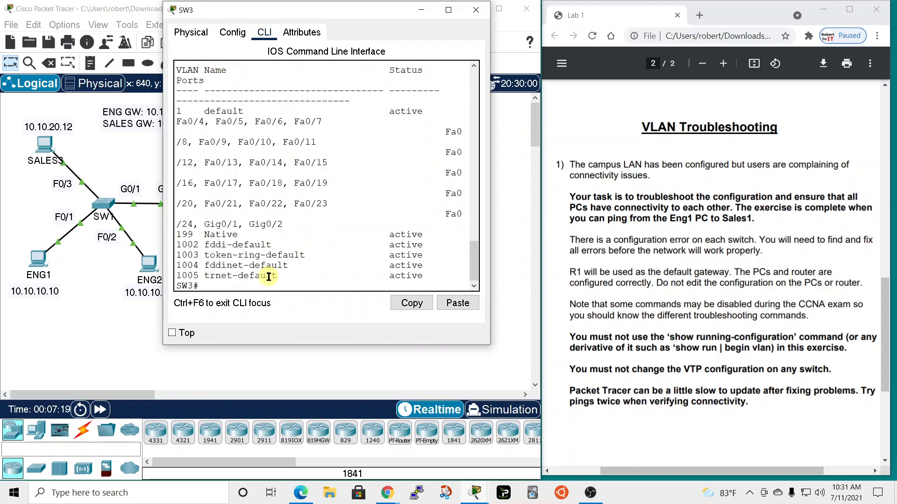
drag(492, 164, 646, 164)
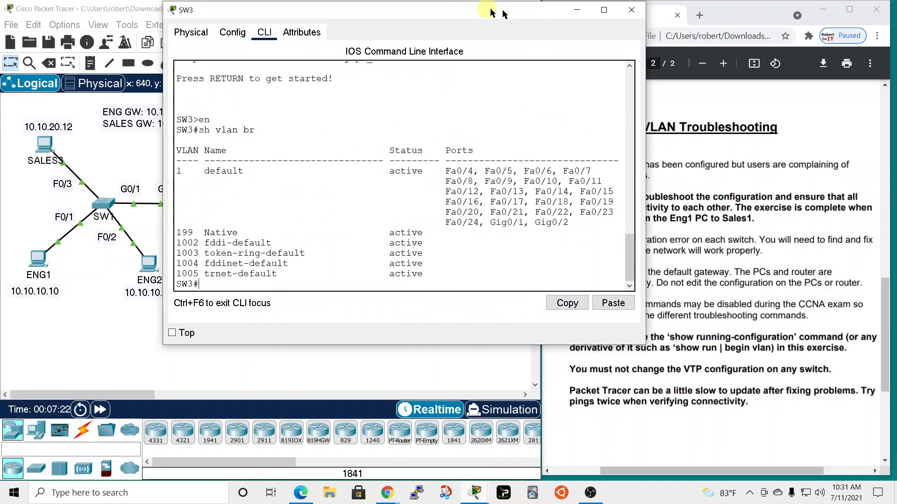
drag(490, 10, 713, 27)
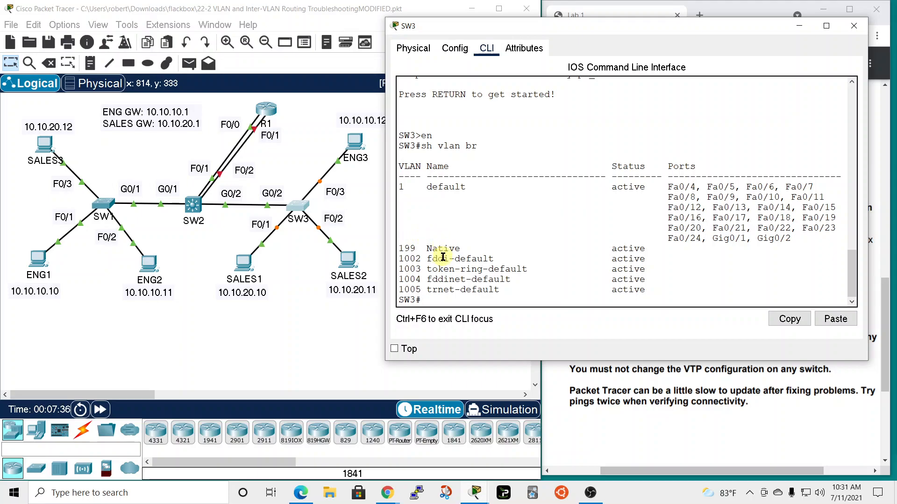
click(857, 27)
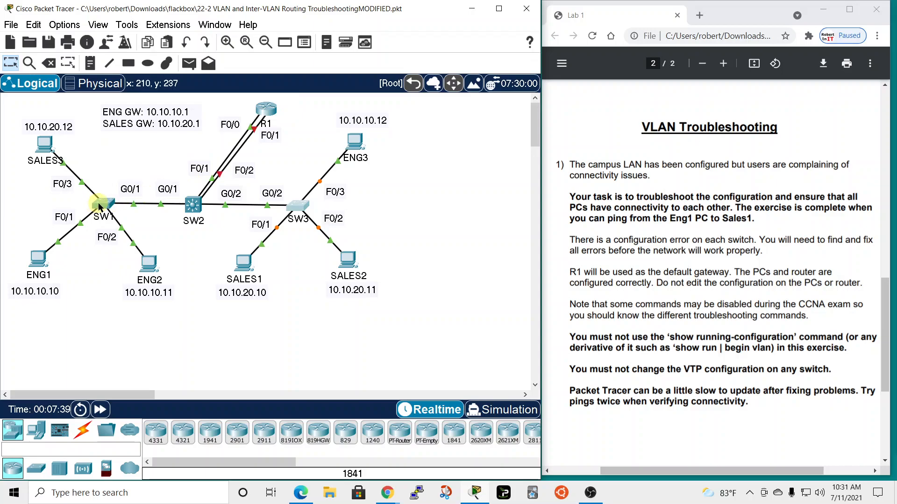
mouse_move(99, 207)
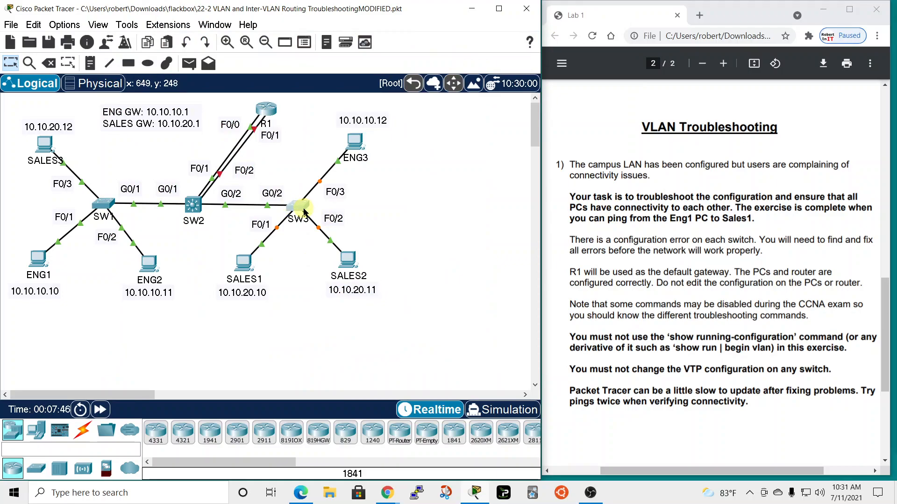
click(303, 212)
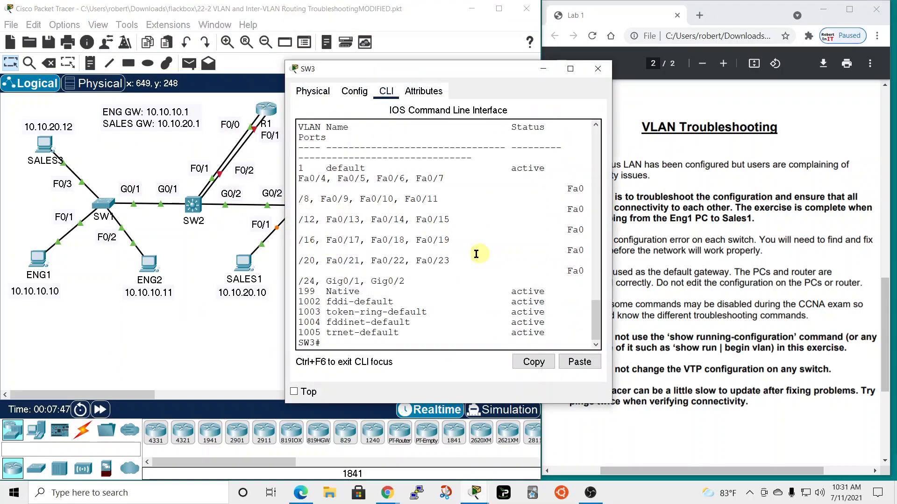
click(598, 68)
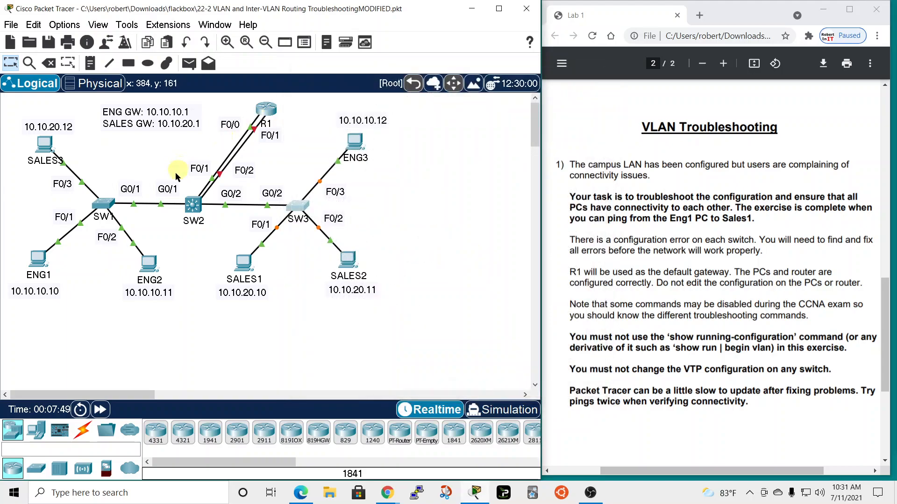
Reopen SW1's command-line interface and exit global configuration mode to privileged EXEC mode.
click(103, 204)
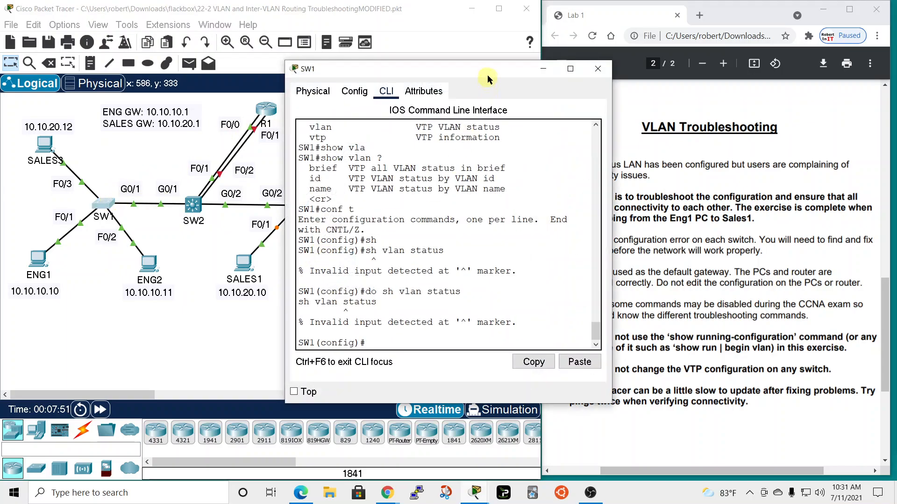
drag(486, 77, 444, 31)
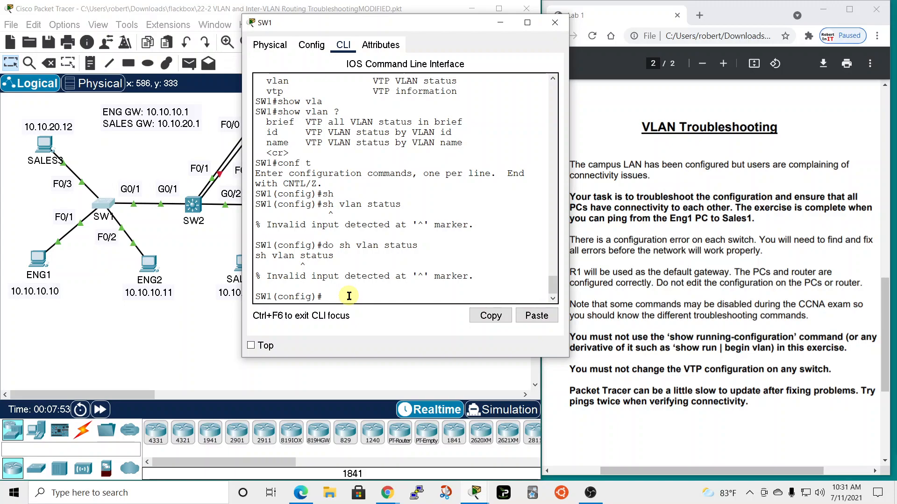
text(exit)
key(Return)
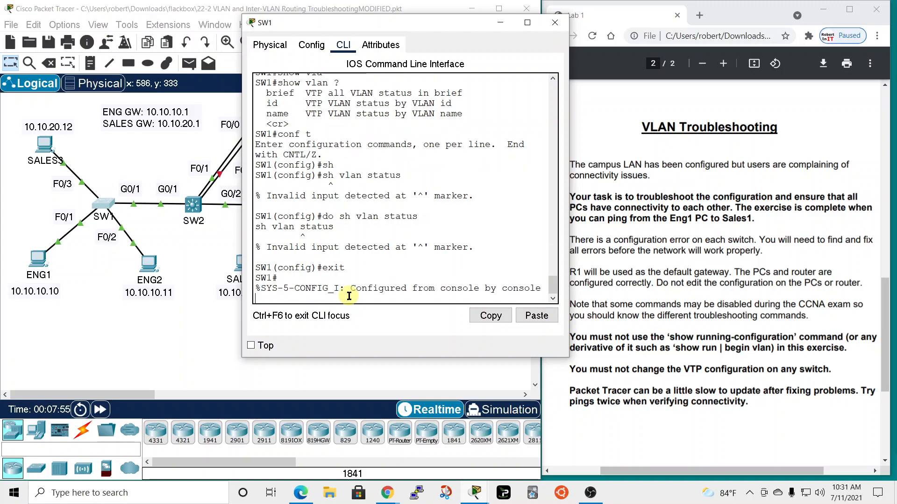
key(Return)
Run sh vtp status on SW1 and examine the VTP domain name and operating mode.
text(sh vtp status)
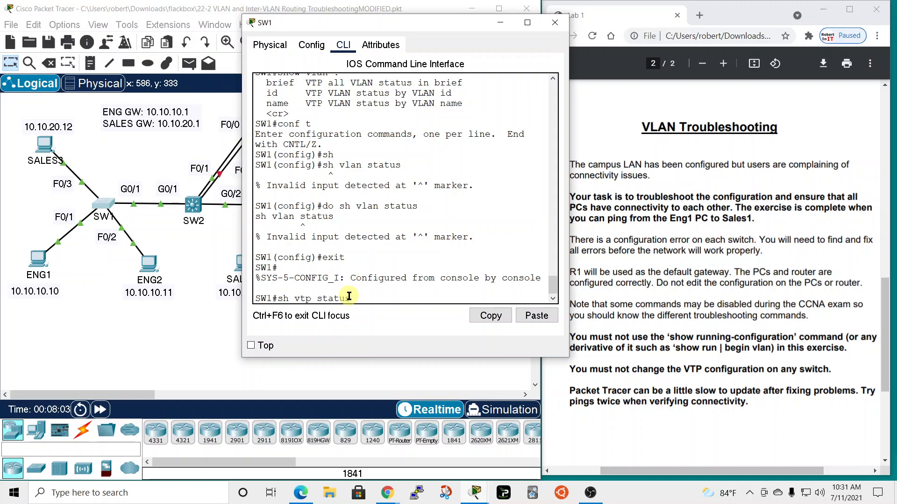
key(Return)
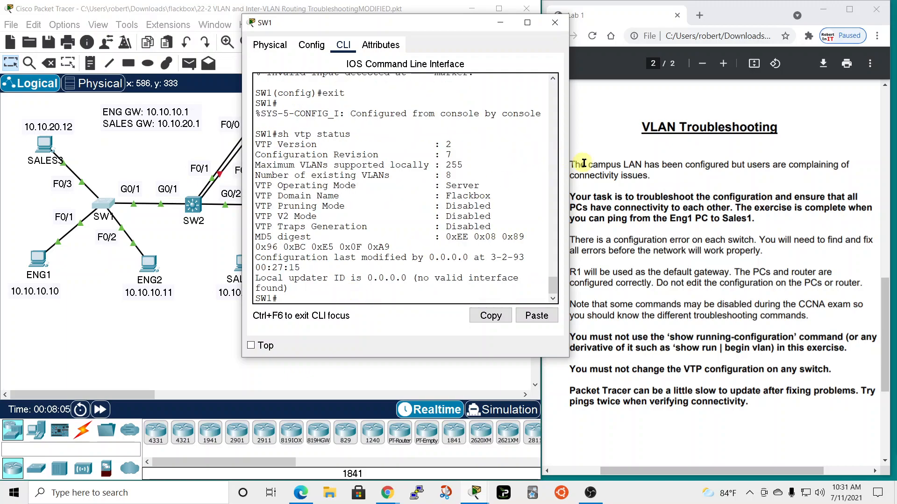
drag(568, 167, 651, 169)
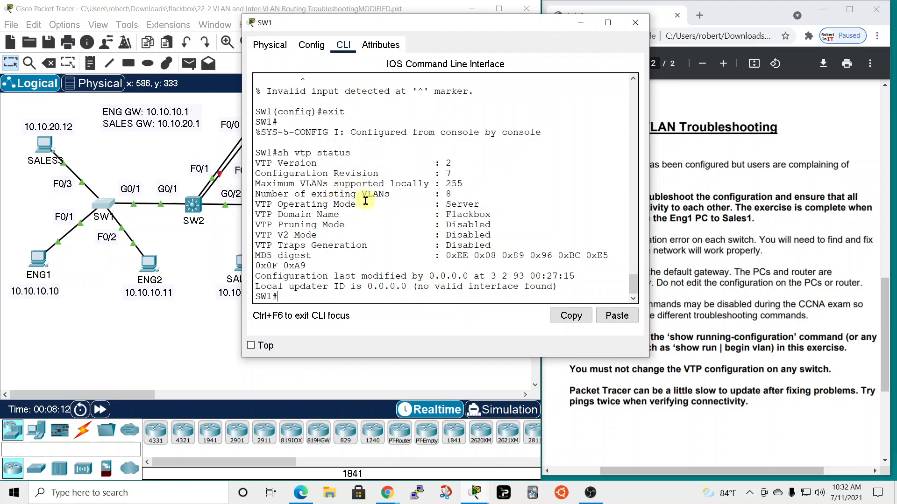
drag(275, 214, 497, 216)
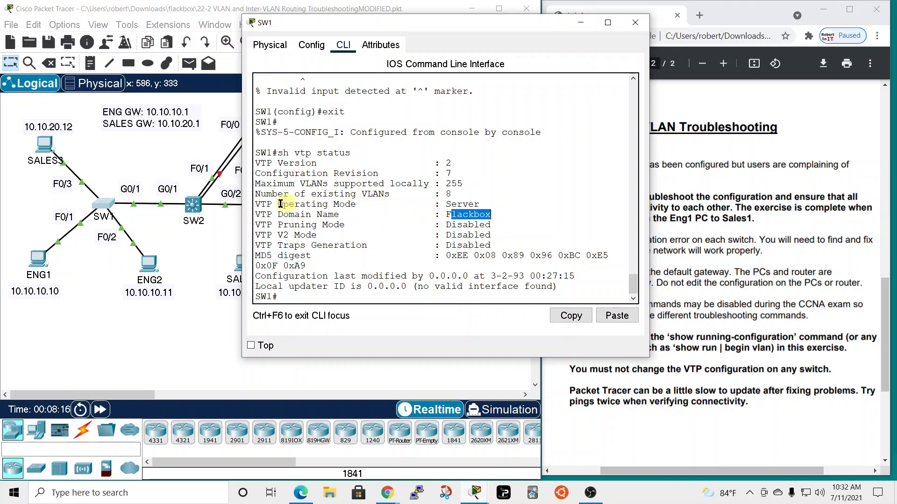
drag(257, 204, 379, 204)
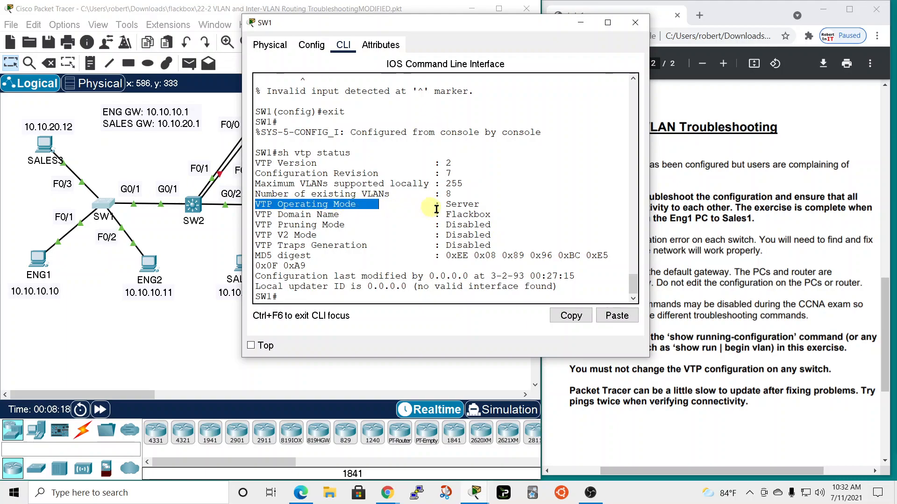
Check the VTP operating mode in SW1's status output and close the SW1 window.
drag(446, 204, 480, 204)
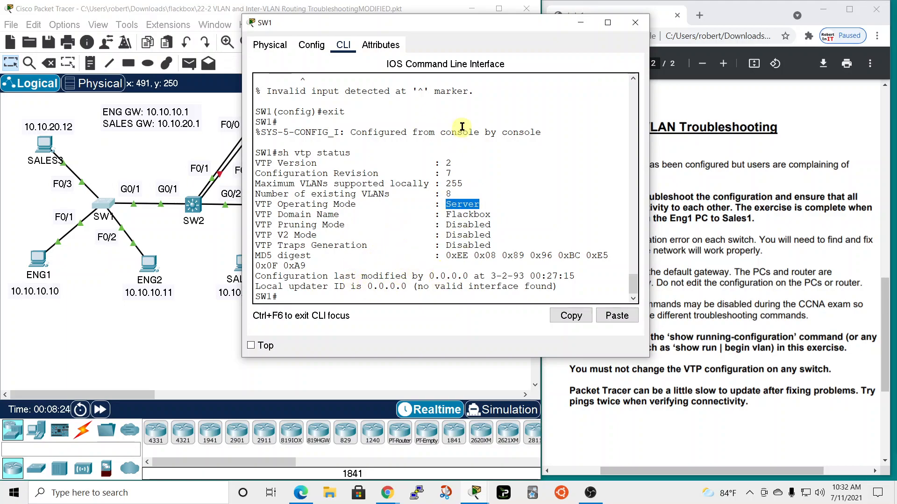
mouse_move(649, 156)
mouse_down()
mouse_move(620, 155)
mouse_move(659, 154)
mouse_up()
drag(525, 28, 579, 14)
click(699, 12)
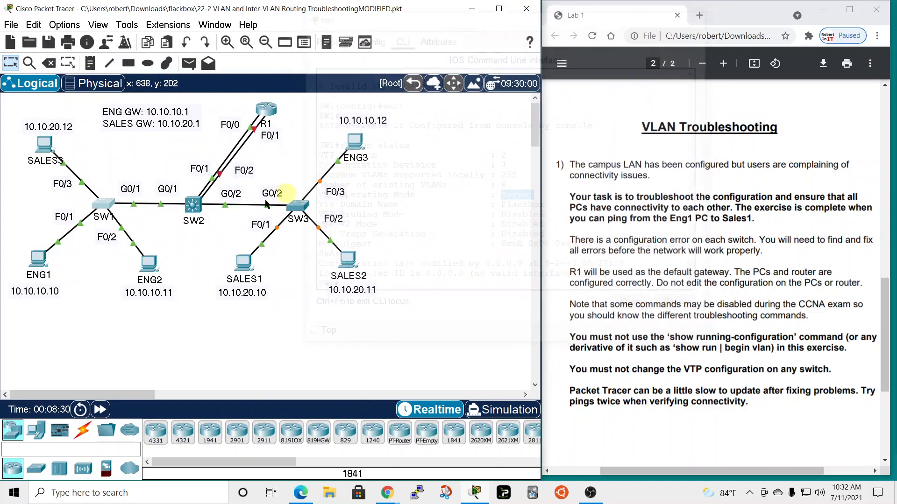
Run sh vtp status on SW2, examine its VTP operating mode, and close the SW2 window.
click(195, 208)
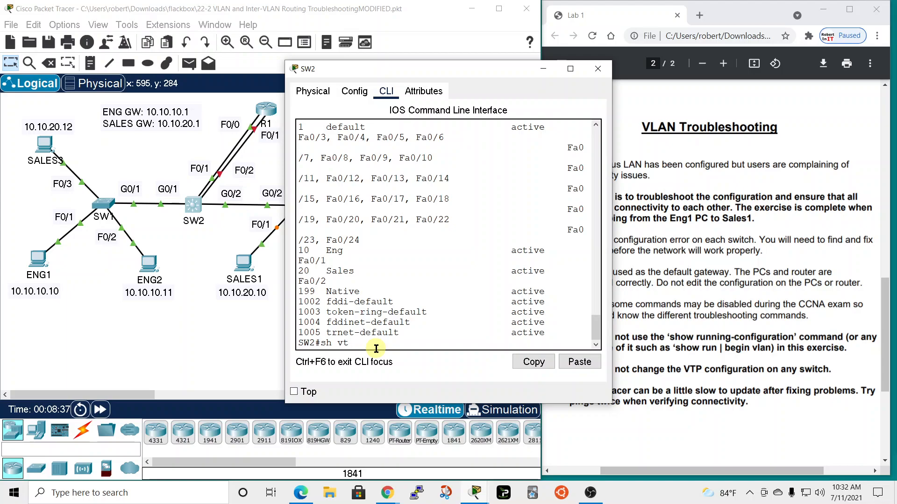
text(sh vtp status)
key(Return)
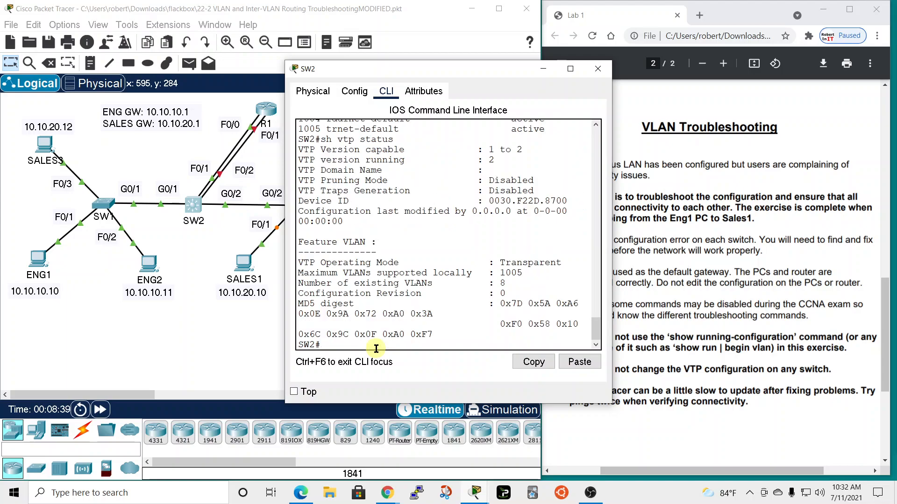
drag(612, 262, 786, 260)
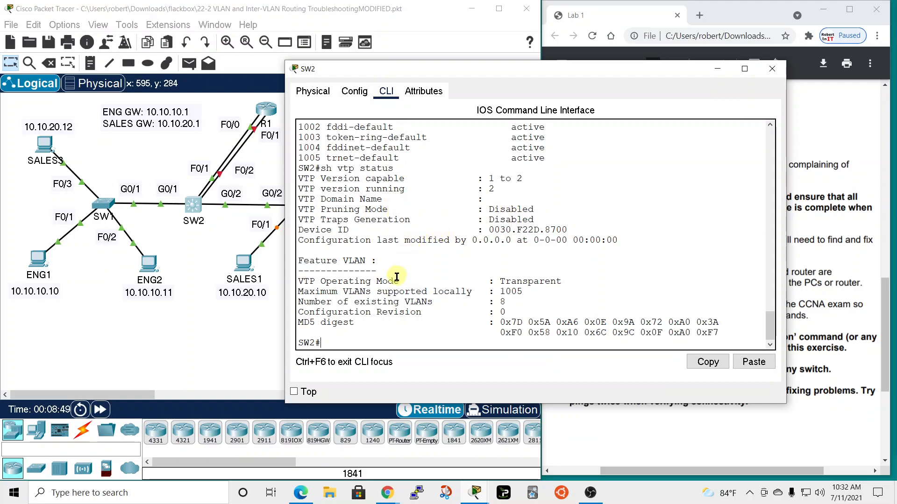
drag(499, 281, 569, 281)
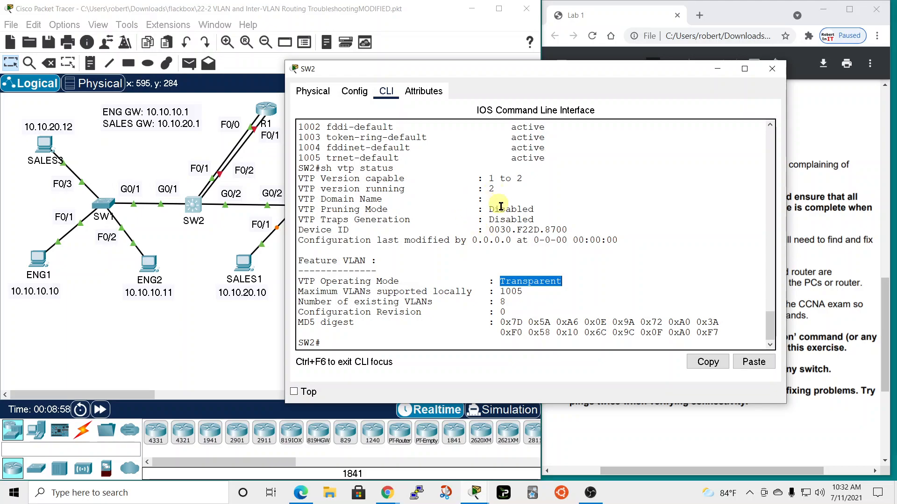
click(773, 71)
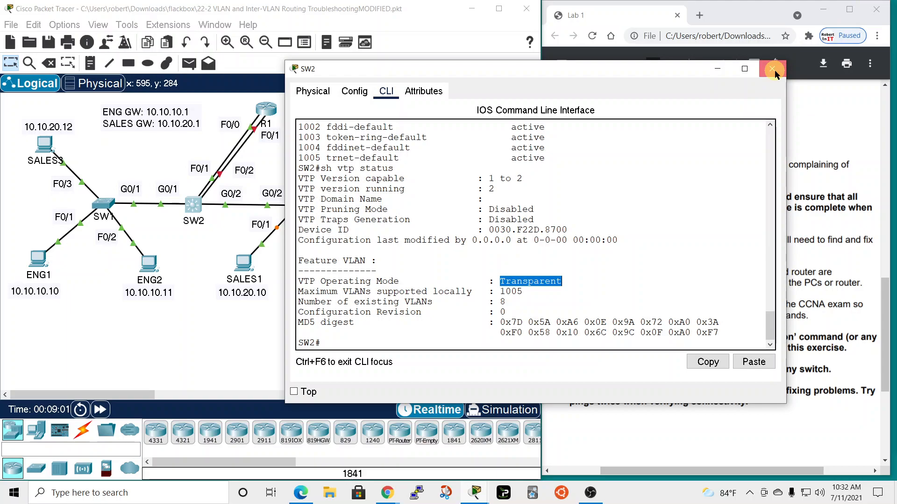
Run sh vtp status on SW3, examine its VTP operating mode and domain name, and close the SW3 window.
click(297, 205)
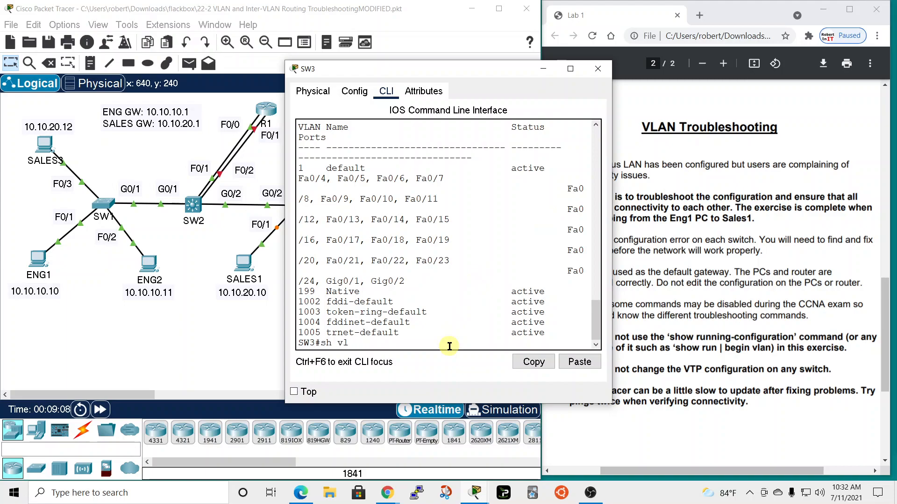
text(sh vtp status)
key(Return)
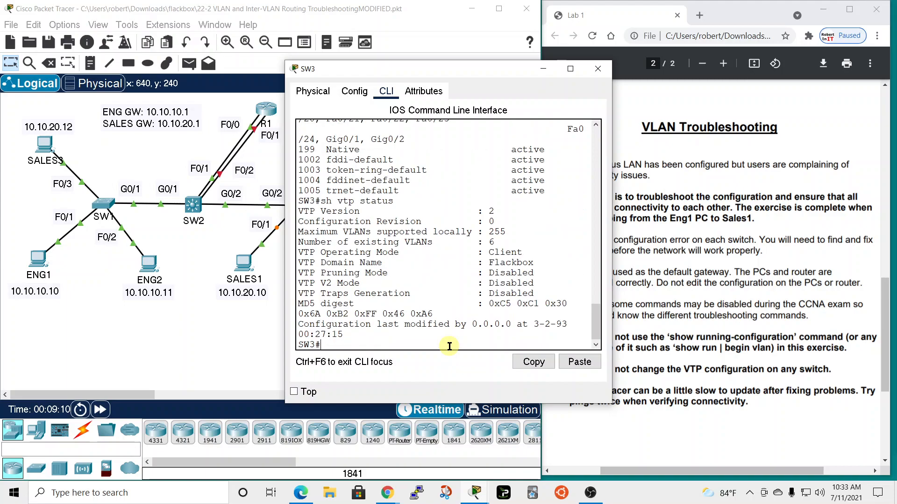
drag(612, 241, 690, 241)
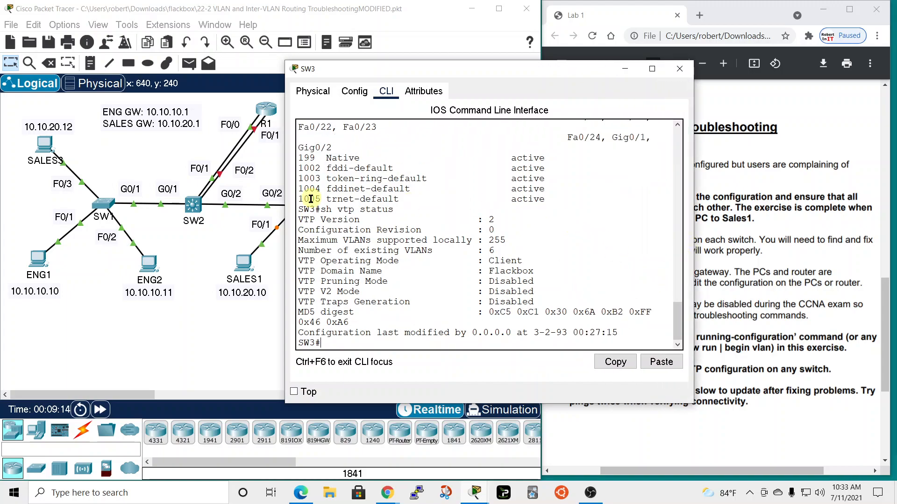
drag(491, 260, 566, 257)
double_click(488, 270)
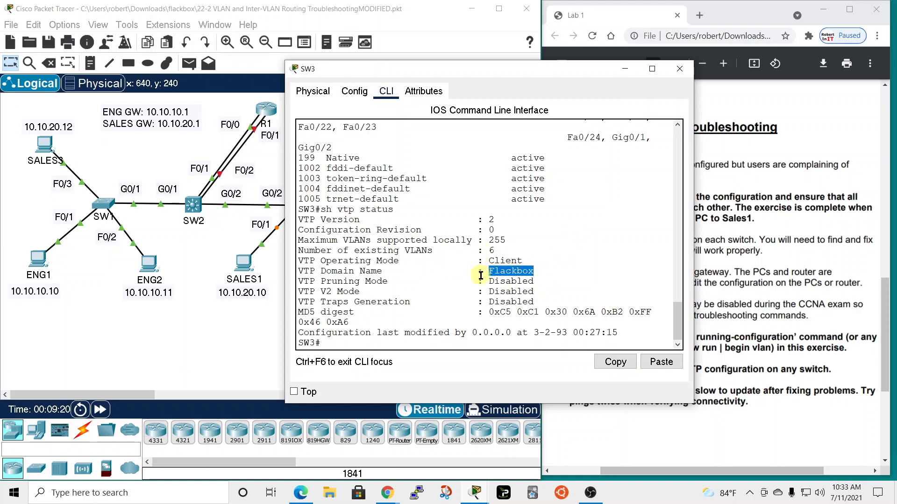
drag(432, 68, 633, 63)
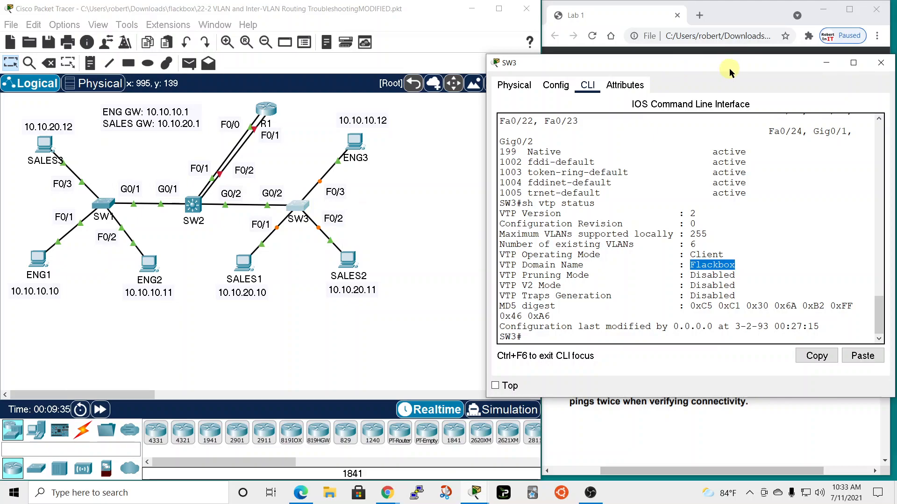
drag(729, 70, 628, 70)
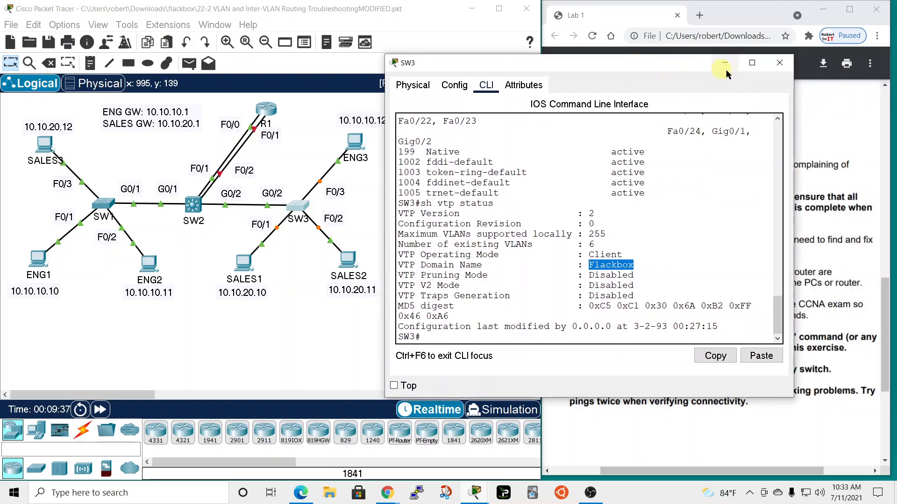
click(780, 63)
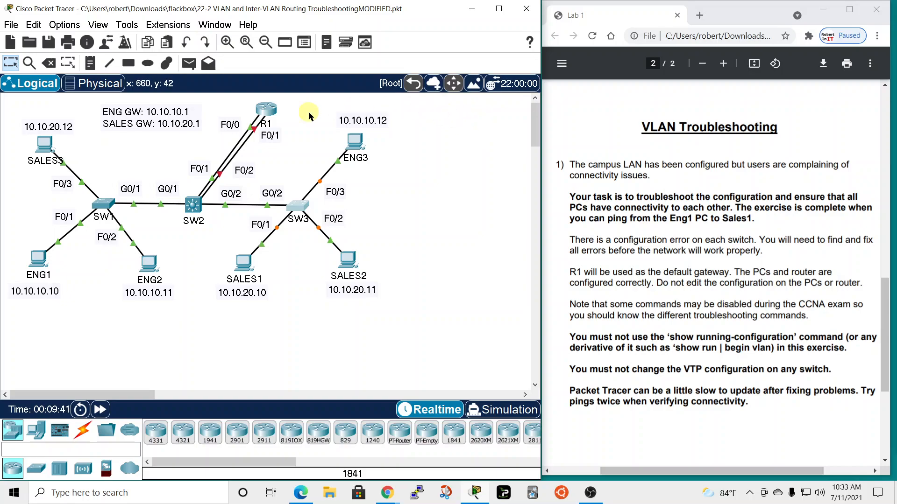
Reopen SW1's command-line interface and run sh interfaces gigabitEthernet 0/1 swit to show the trunk port's switchport settings.
click(108, 208)
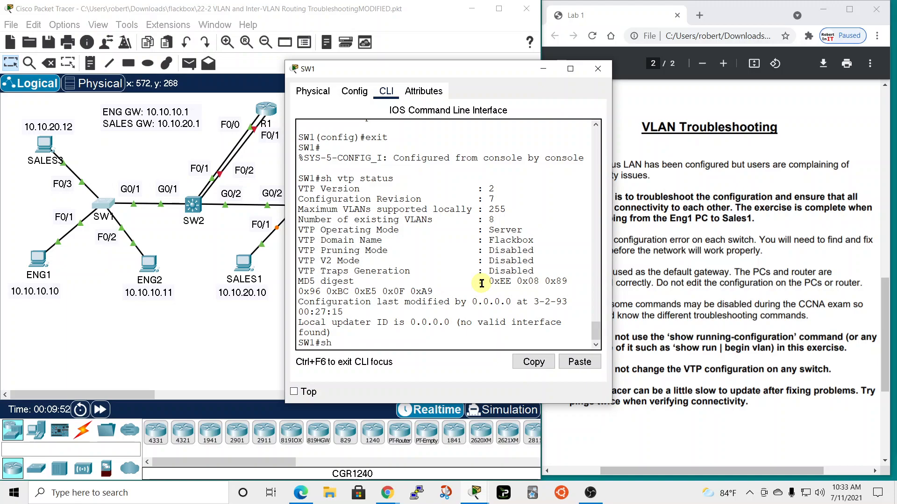
text(nt)
key(Tab)
text(gig)
key(Tab)
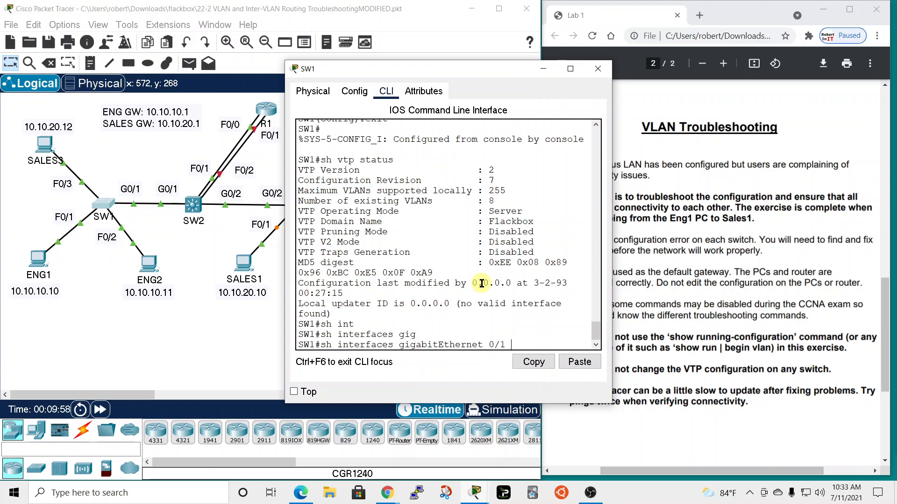
text(0/1 swit)
key(Return)
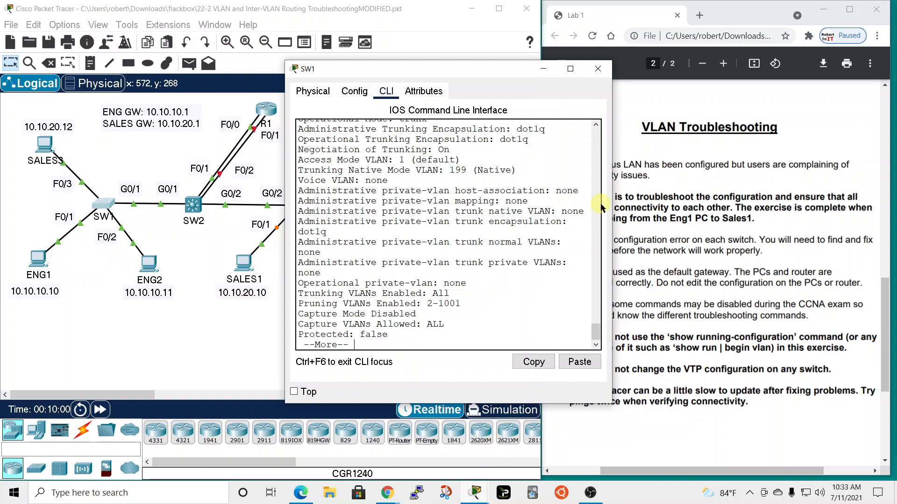
Show the rest of SW1's Gig0/1 switchport output and examine its trunking mode, native VLAN and allowed VLANs.
drag(612, 219, 733, 227)
key(space)
scroll(565, 252, up, 4)
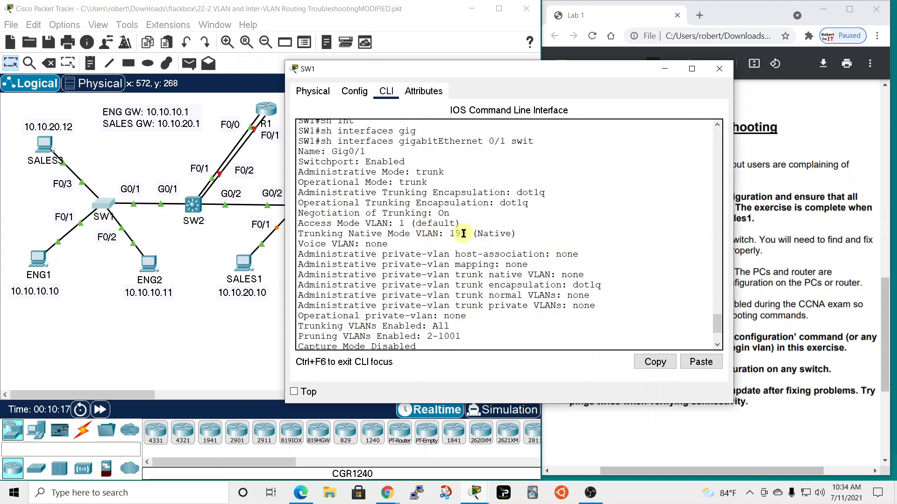
scroll(481, 254, down, 2)
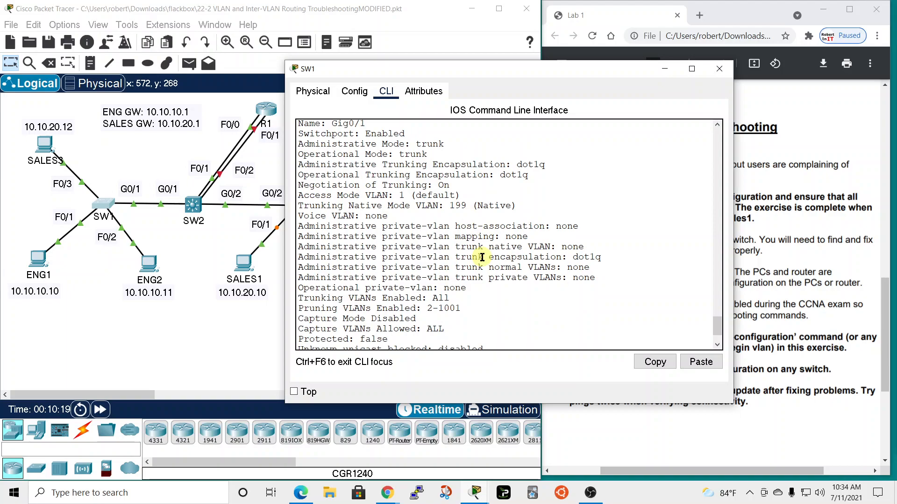
scroll(481, 258, down, 1)
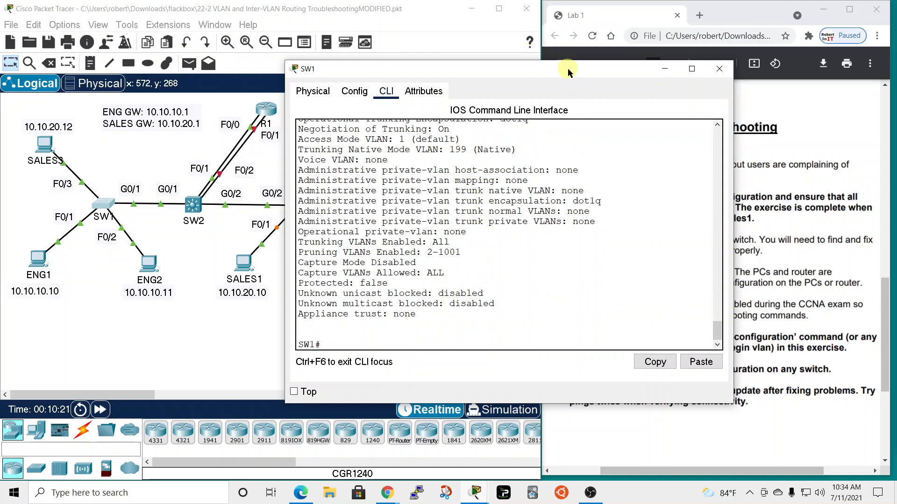
scroll(509, 163, up, 1)
scroll(509, 164, up, 1)
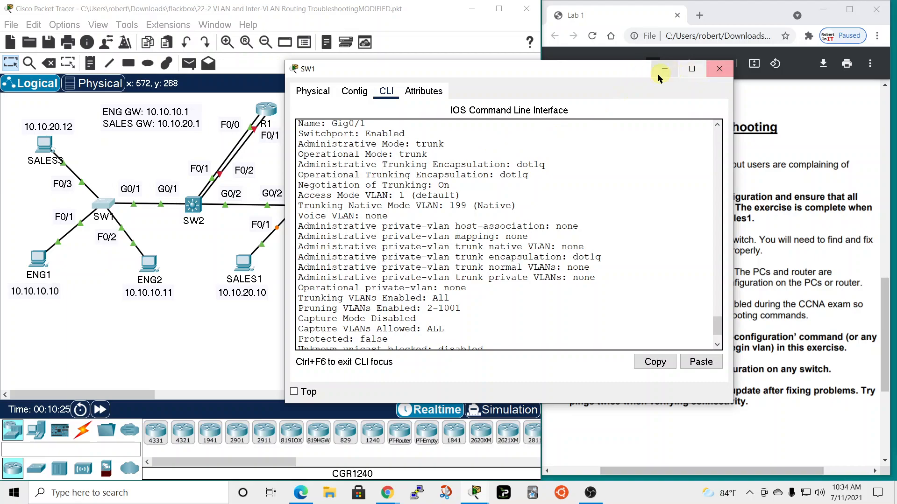
drag(425, 69, 477, 65)
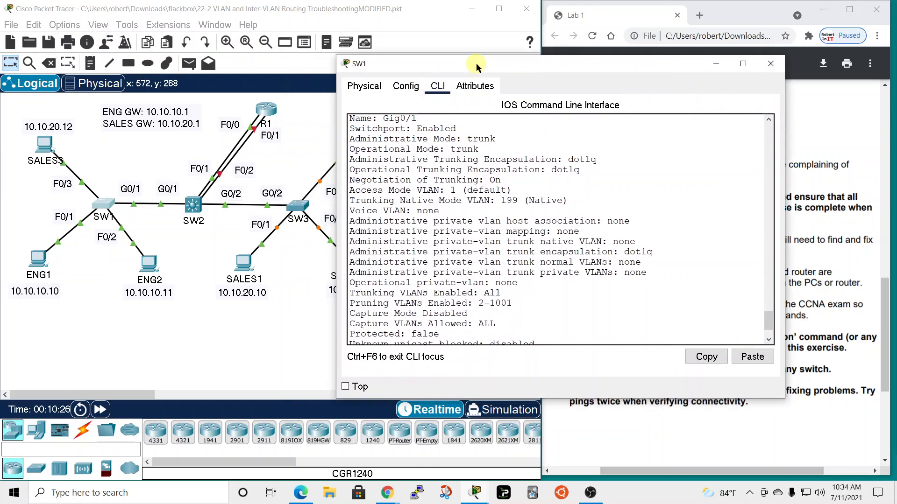
Open SW2's command-line interface and run sh interfaces gigabitEthernet 0/1 switchport, showing the output through to its end.
click(193, 204)
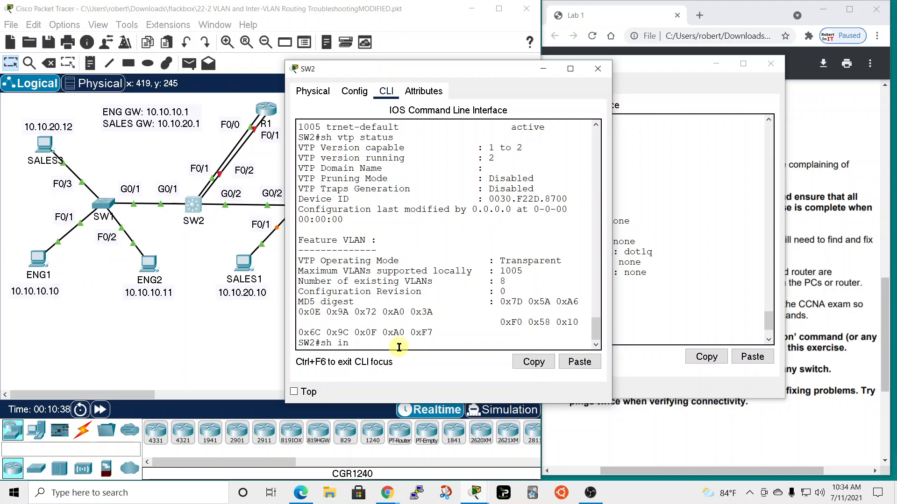
text(terfaces gig)
key(Tab)
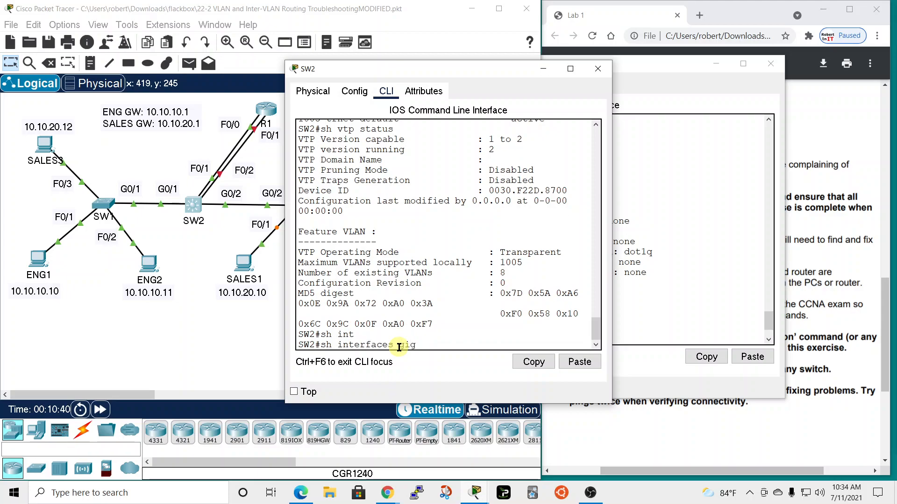
text(gig)
key(Tab)
text(0/)
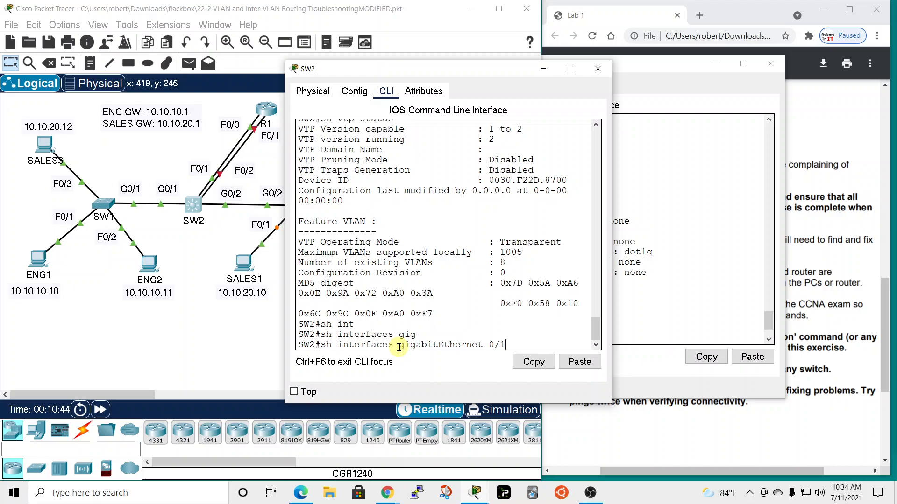
text(1 swi)
key(Tab)
key(Return)
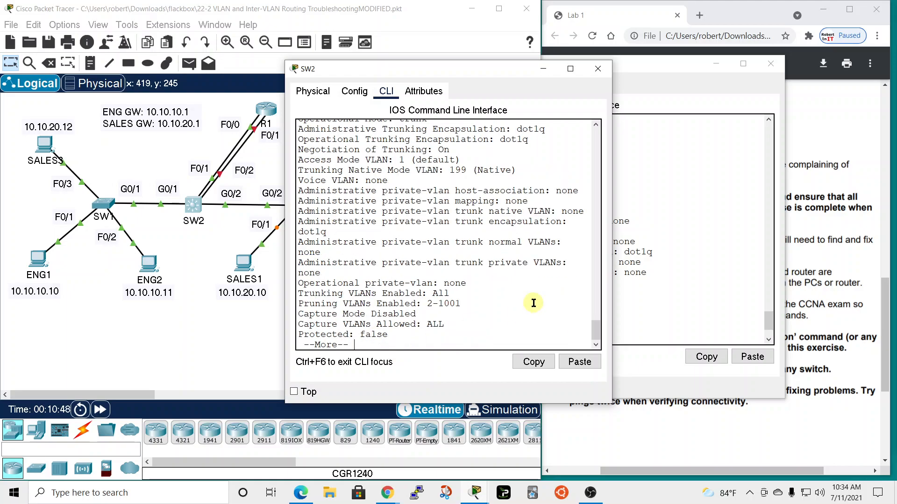
key(space)
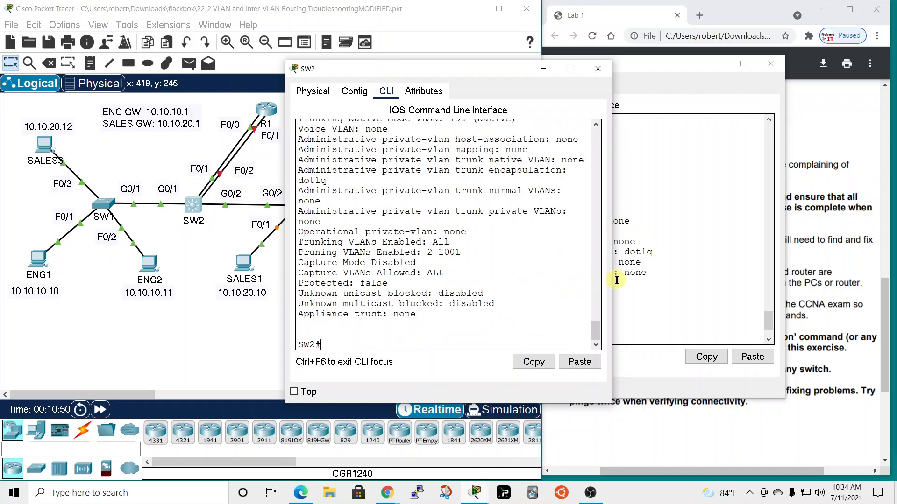
Widen the SW2 window and examine the trunking mode, native VLAN and allowed VLANs of Gig0/1.
drag(614, 281, 748, 283)
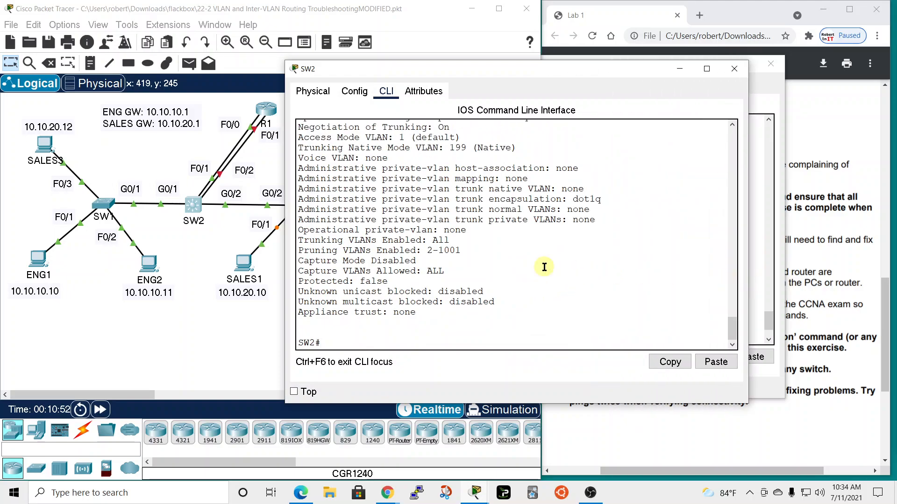
scroll(535, 266, up, 3)
scroll(535, 265, up, 1)
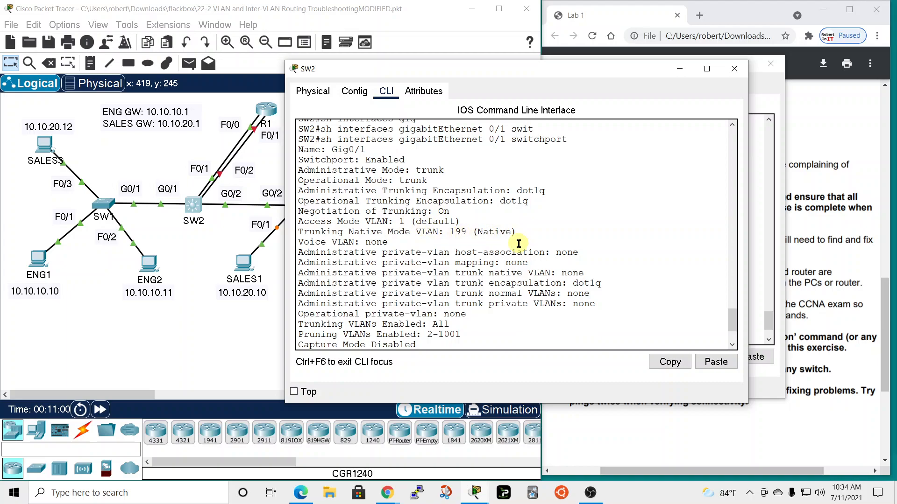
scroll(516, 247, down, 2)
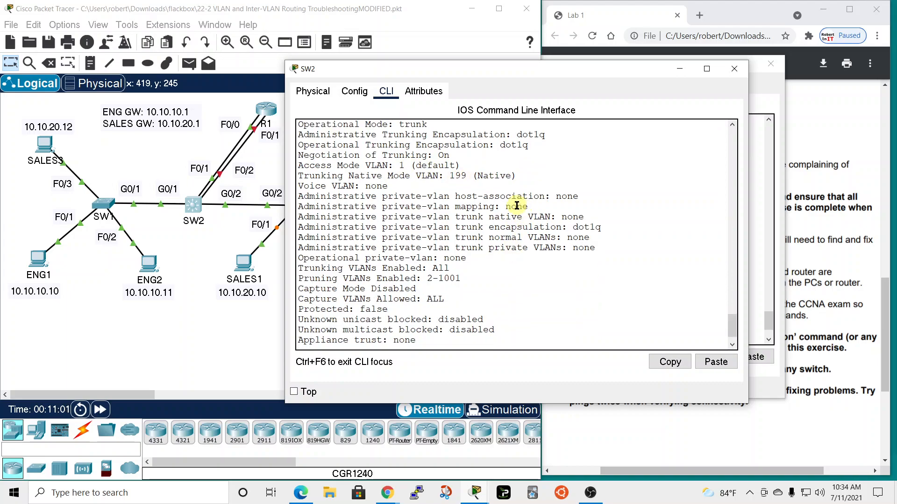
scroll(517, 204, up, 1)
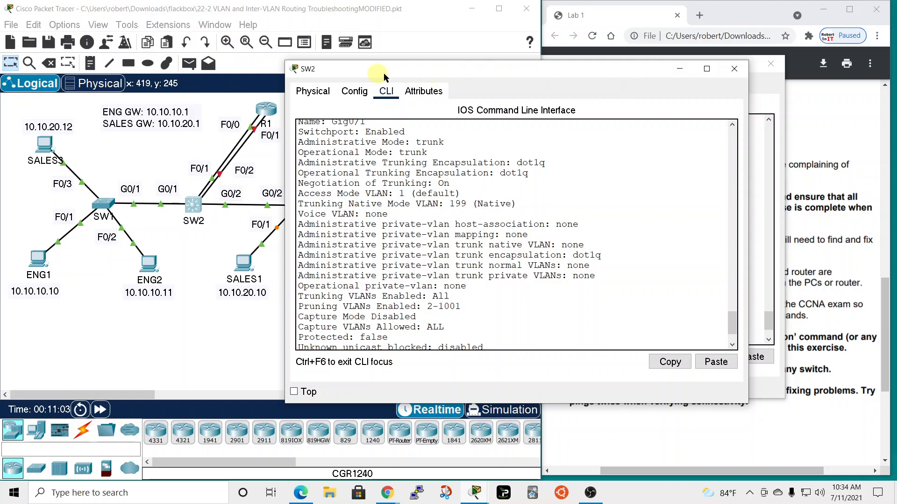
Place the SW2 and SW1 windows side by side, compare their Gig0/1 switchport settings, and close both windows.
drag(583, 75, 378, 48)
drag(599, 60, 681, 46)
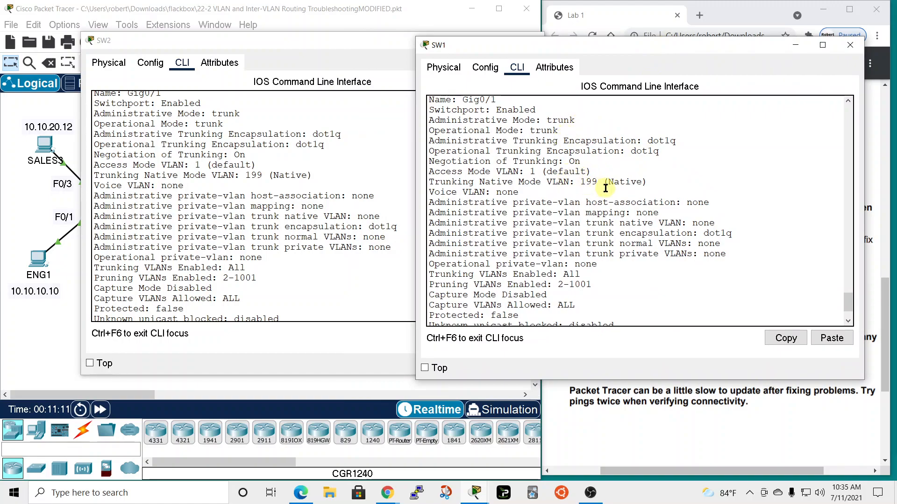
click(850, 45)
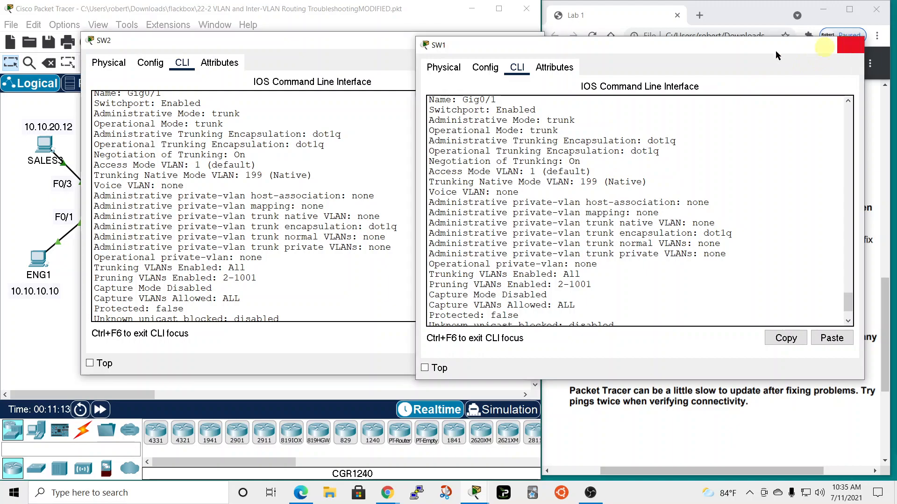
click(529, 41)
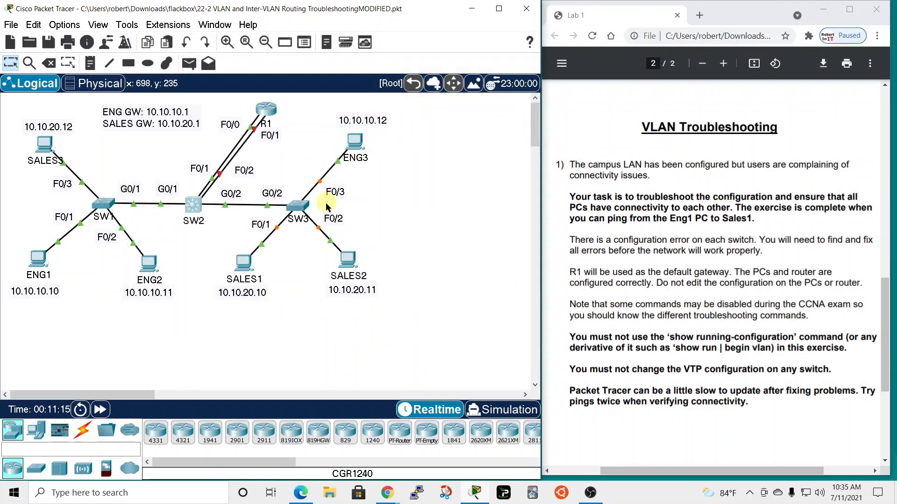
Open SW3's command-line interface and run sh interfaces gigabitEthernet 0/2 switchport.
click(297, 207)
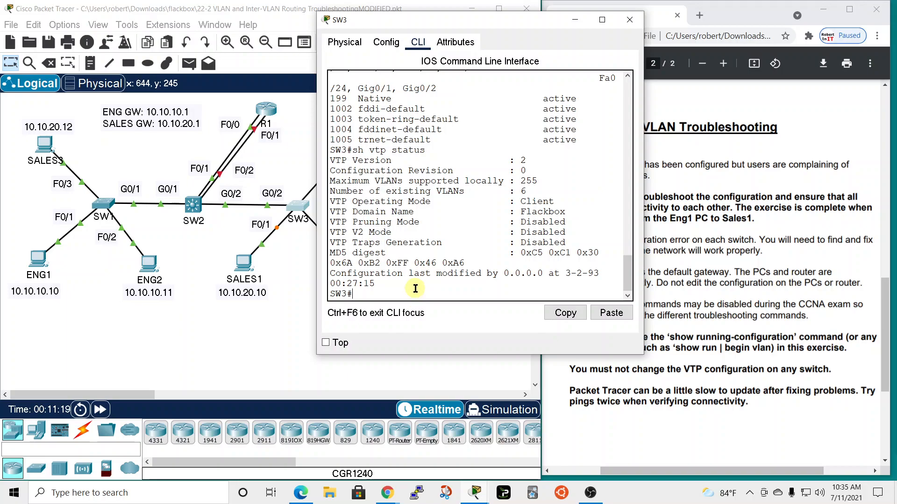
text(sh int)
key(Tab)
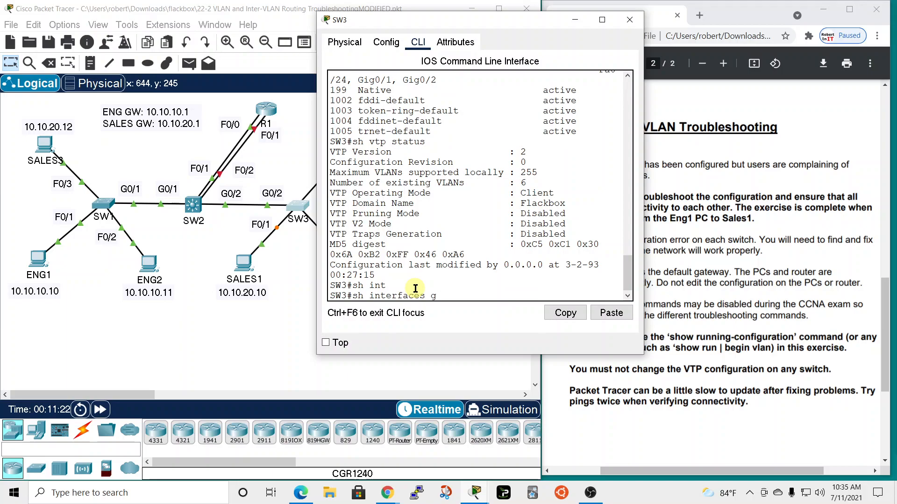
text(gi)
key(Tab)
text(0/2 s)
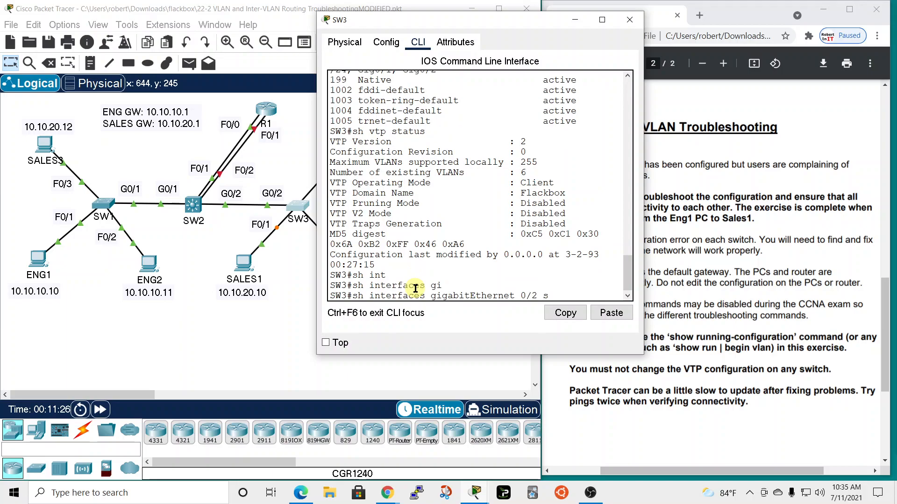
text(w)
key(Tab)
key(Return)
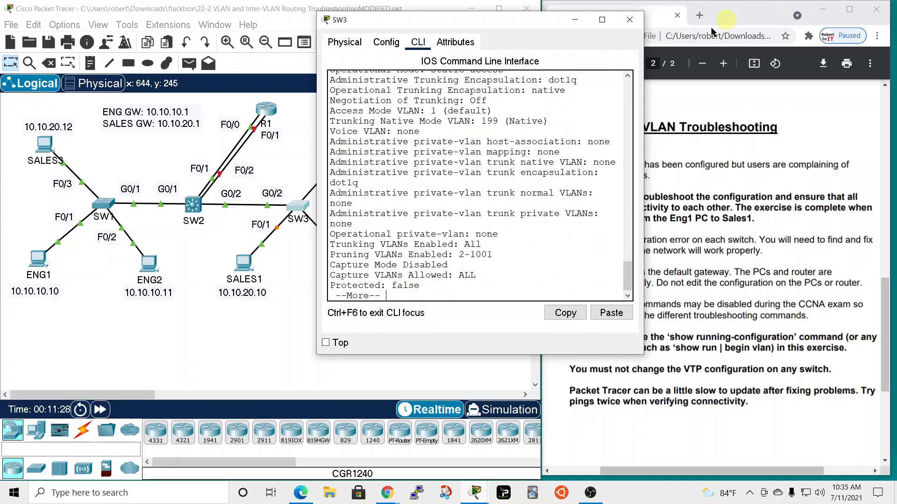
Widen the SW3 window and examine the administrative and operational modes of Gig0/2.
drag(644, 157, 772, 164)
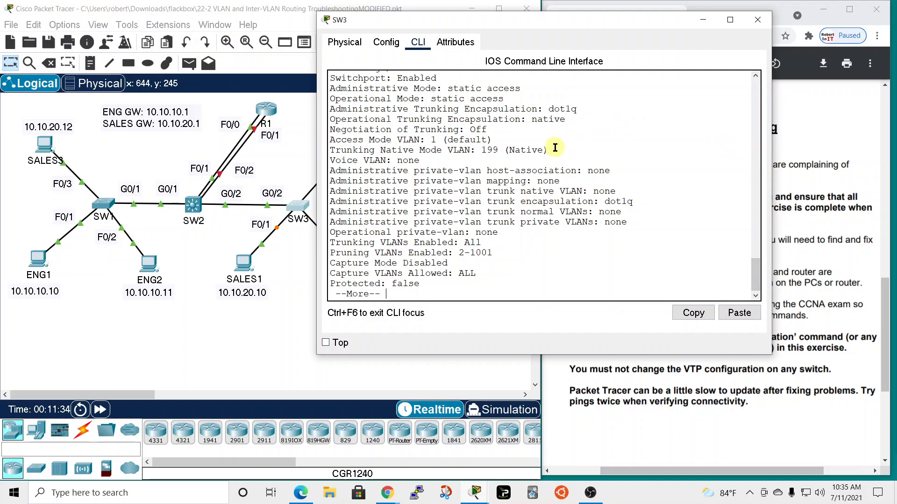
scroll(546, 148, up, 2)
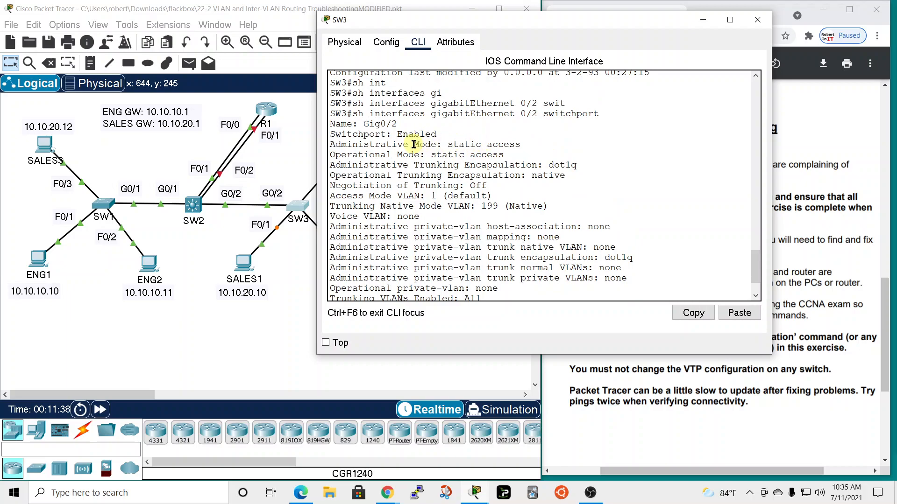
double_click(479, 155)
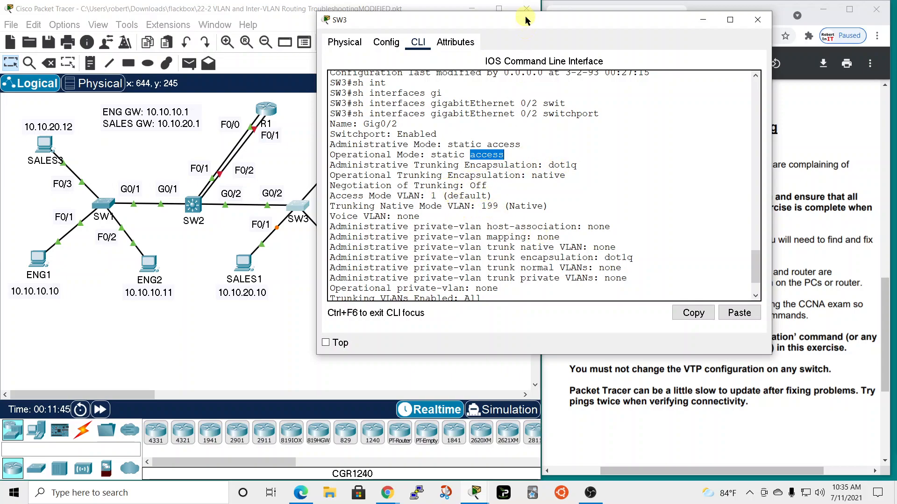
Open SW2's command-line interface and place its widened window side by side with the SW3 window.
drag(527, 20, 682, 11)
drag(193, 204, 196, 204)
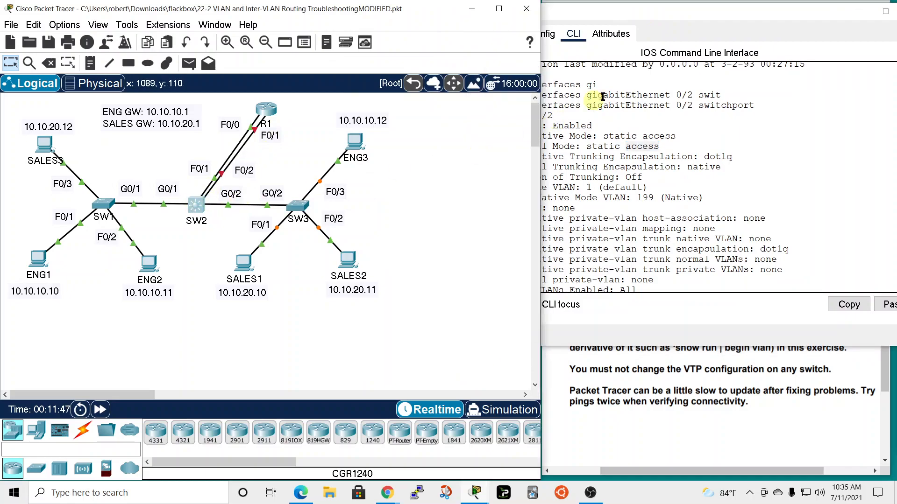
click(196, 203)
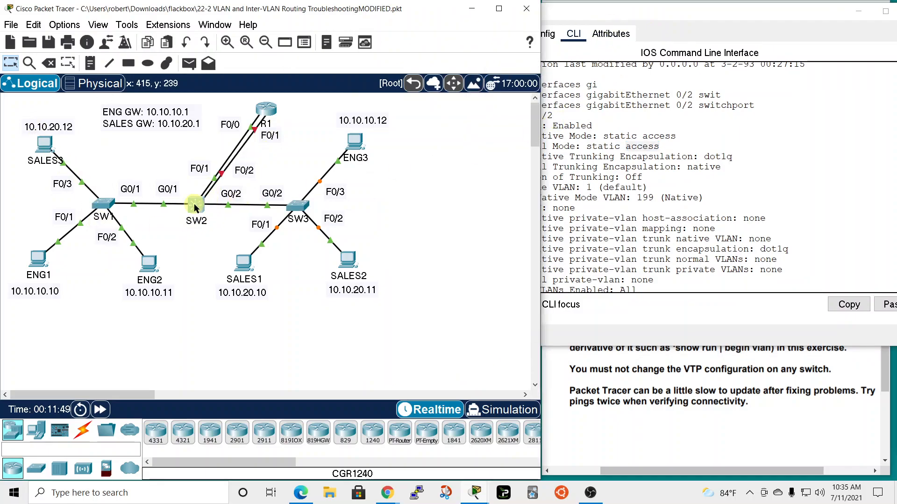
drag(497, 70, 312, 11)
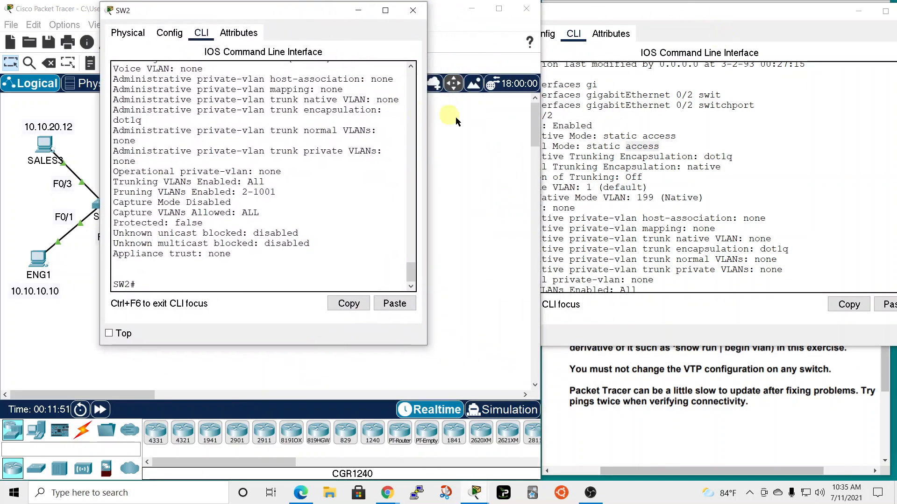
drag(426, 198, 450, 199)
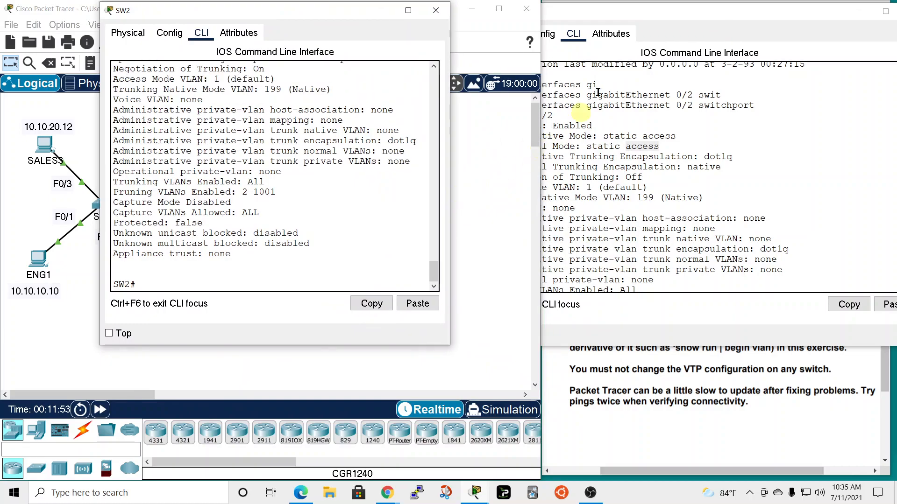
click(654, 17)
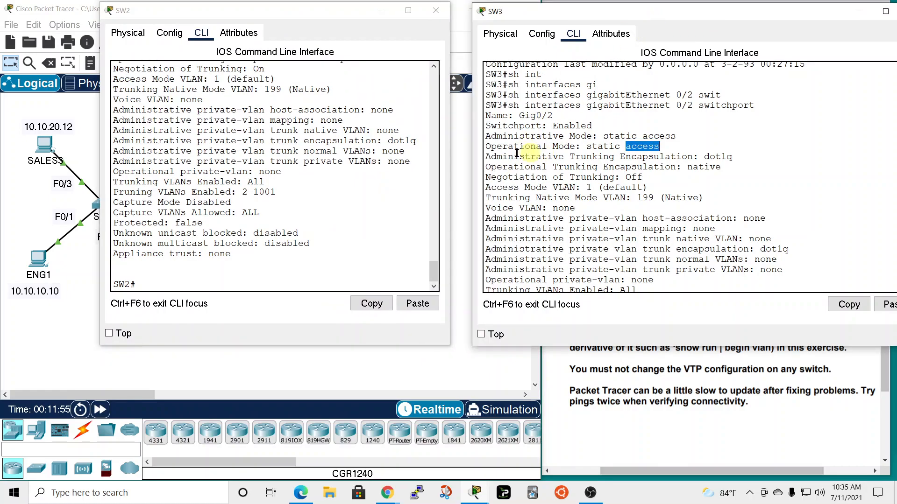
Compare the operational mode of SW2's Gig0/1 with that of SW3's Gig0/2, and close the SW2 window.
scroll(193, 171, up, 3)
scroll(191, 172, up, 1)
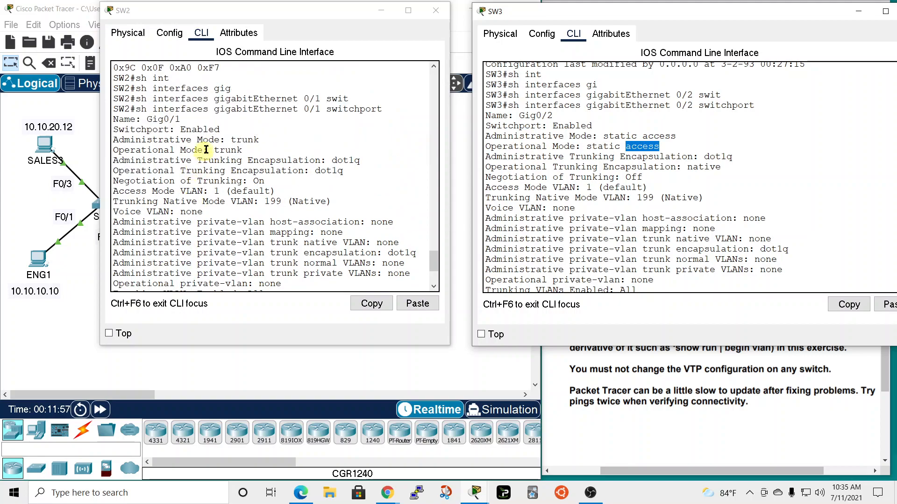
click(216, 149)
drag(216, 149, 252, 150)
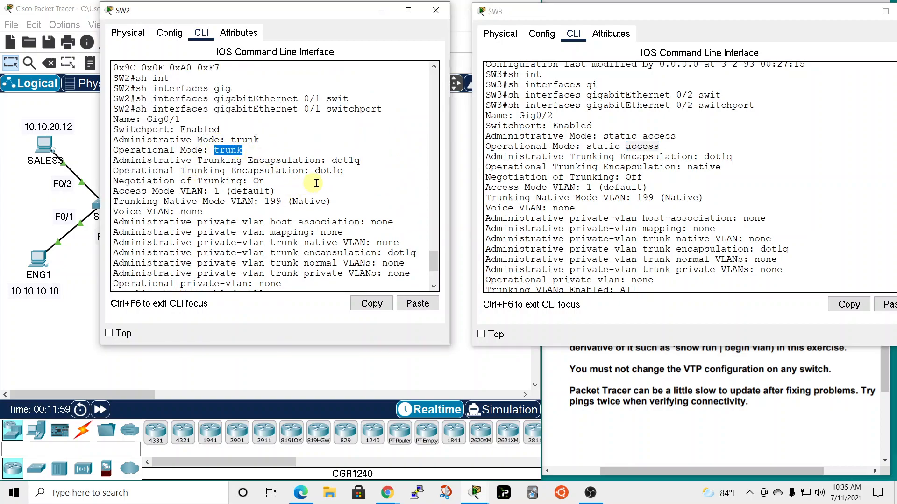
drag(624, 146, 659, 147)
drag(339, 13, 347, 13)
click(444, 11)
Show the rest of SW3's Gig0/2 switchport output through to the command prompt.
scroll(651, 243, down, 2)
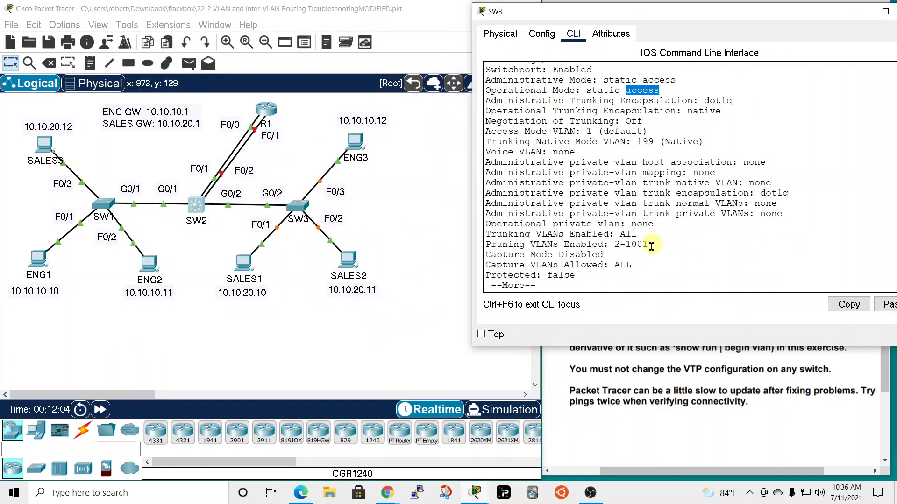
click(610, 285)
key(space)
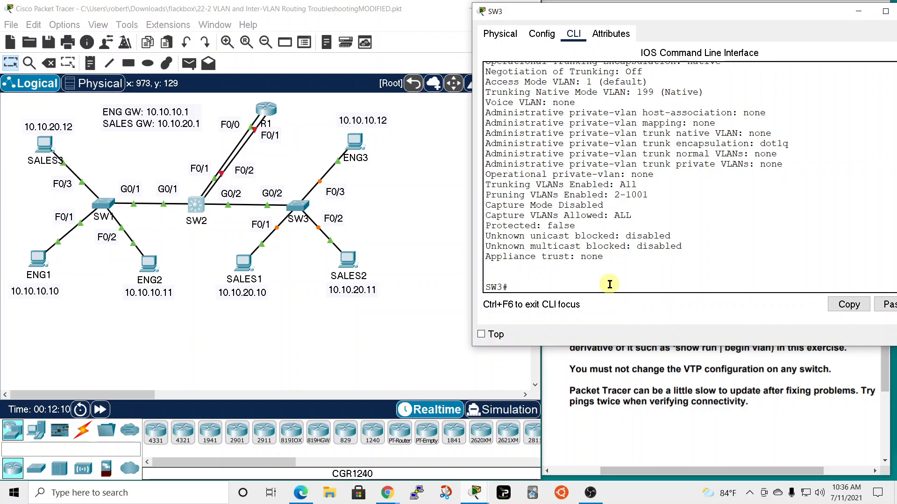
Enter global configuration mode on SW3 with conf t and enter interface gigabitEthernet 0/2.
text(int)
key(Tab)
key(BackSpace)
key(BackSpace)
key(BackSpace)
text(conf t)
key(Return)
text(ig)
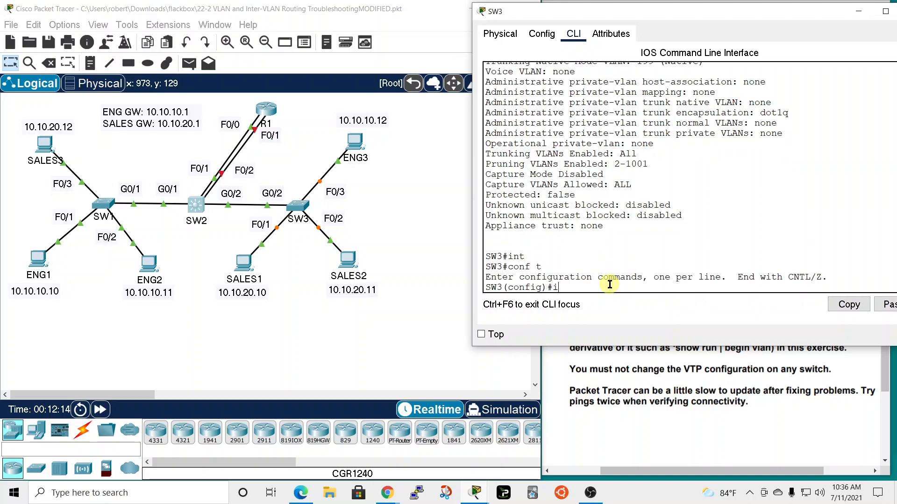
text(nt)
key(Tab)
text(gig)
key(Tab)
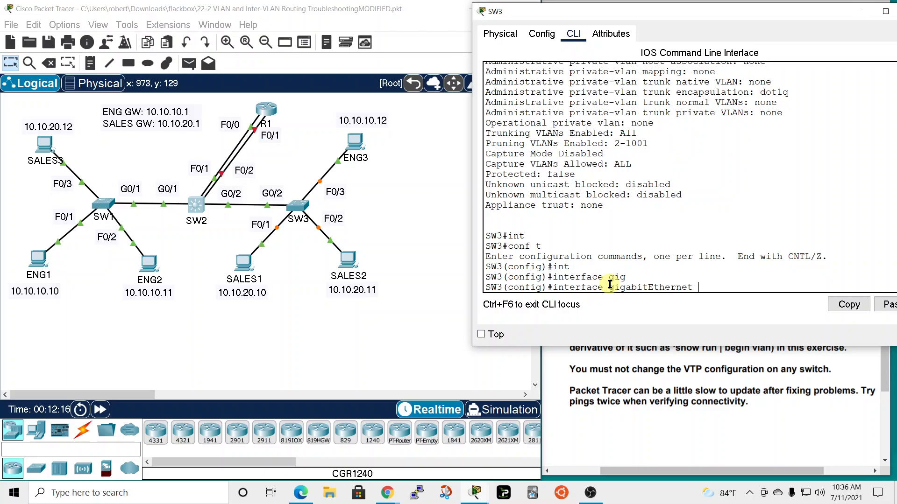
text(0/2)
key(Return)
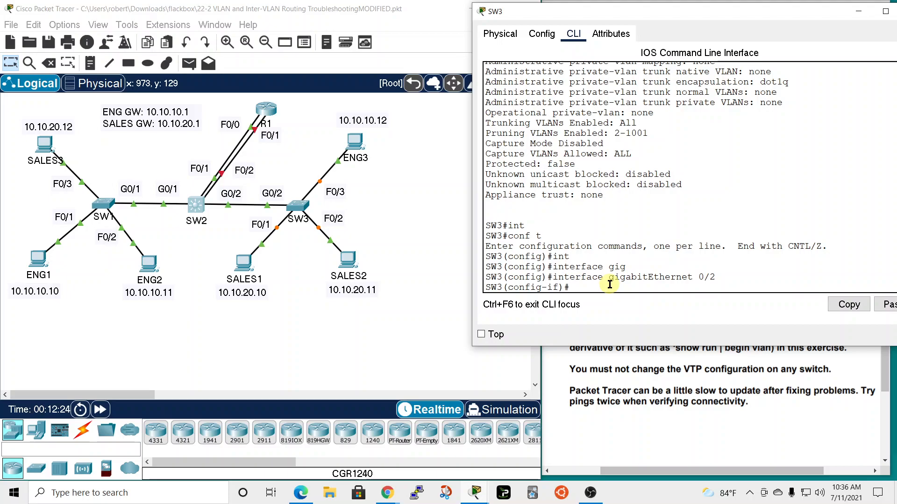
Set SW3's Gig0/2 to trunk with the command switchport mode trunk.
text(swi)
key(Tab)
text(mode3)
key(BackSpace)
key(Tab)
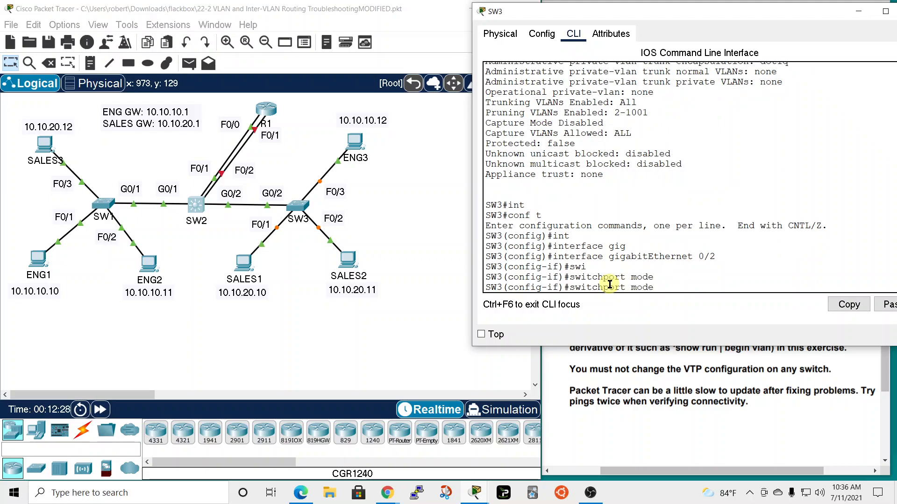
text(tr)
key(Tab)
key(Return)
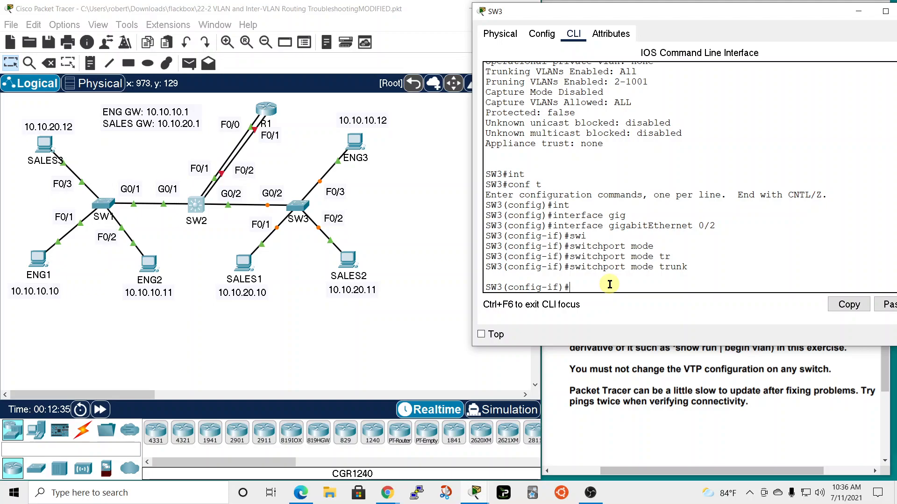
Open SW2's command-line interface, check the trunking native VLAN in its Gig0/1 switchport output, and close the window.
click(196, 196)
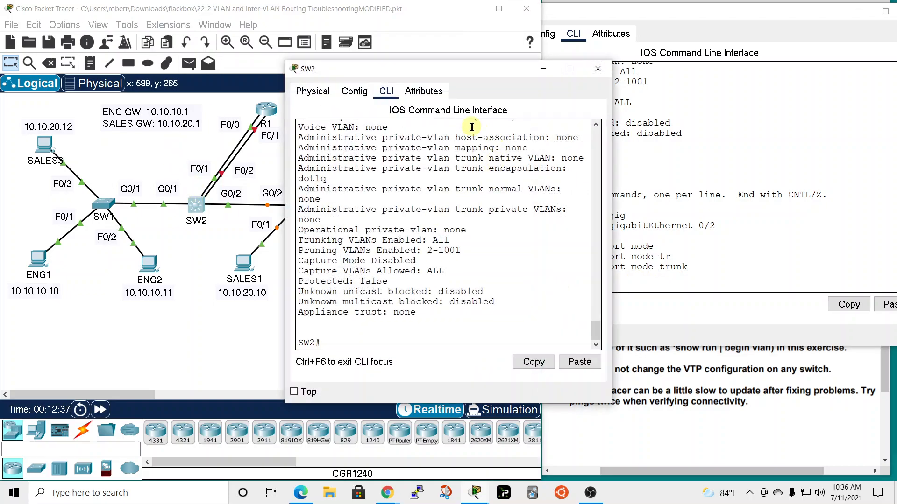
drag(463, 75, 320, 59)
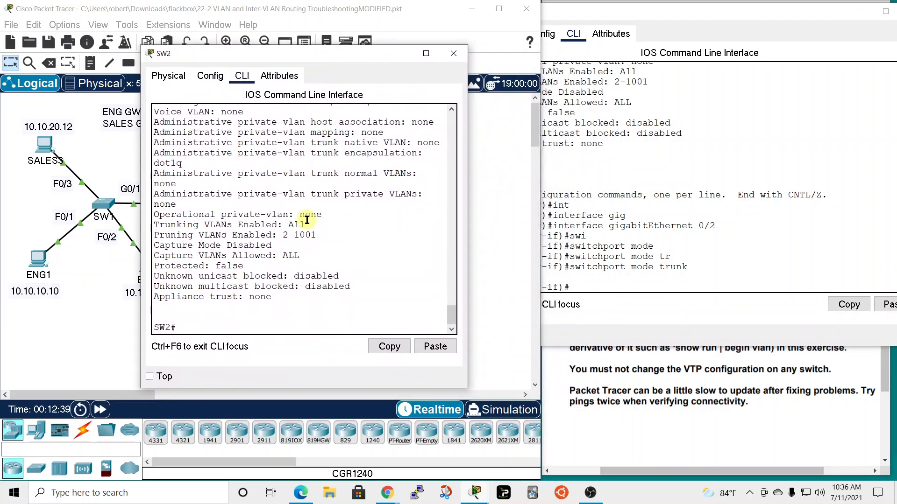
scroll(304, 217, up, 2)
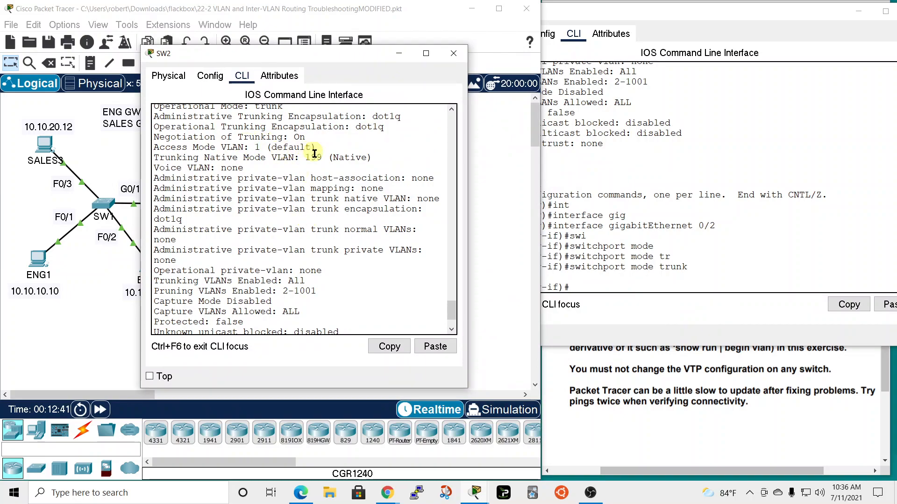
click(453, 54)
Set the native VLAN of SW3's Gig0/2 with the command switchport trunk native vlan 199.
click(630, 286)
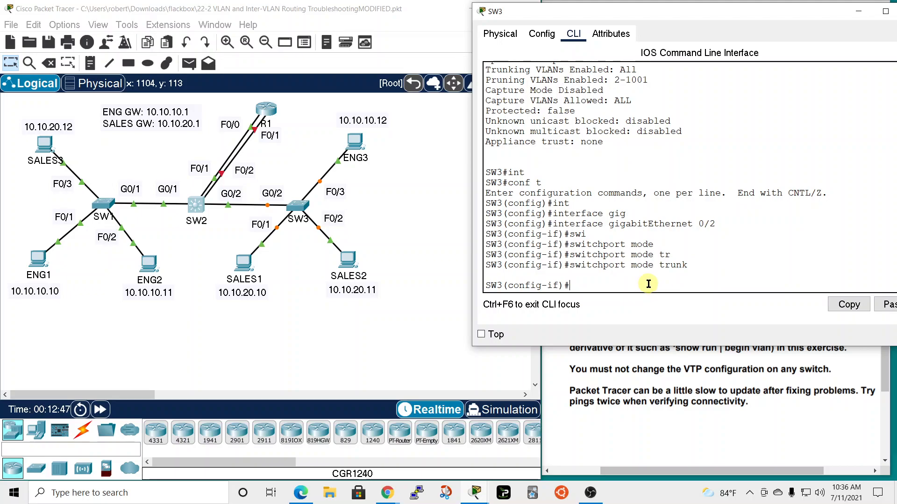
text(swit)
key(Tab)
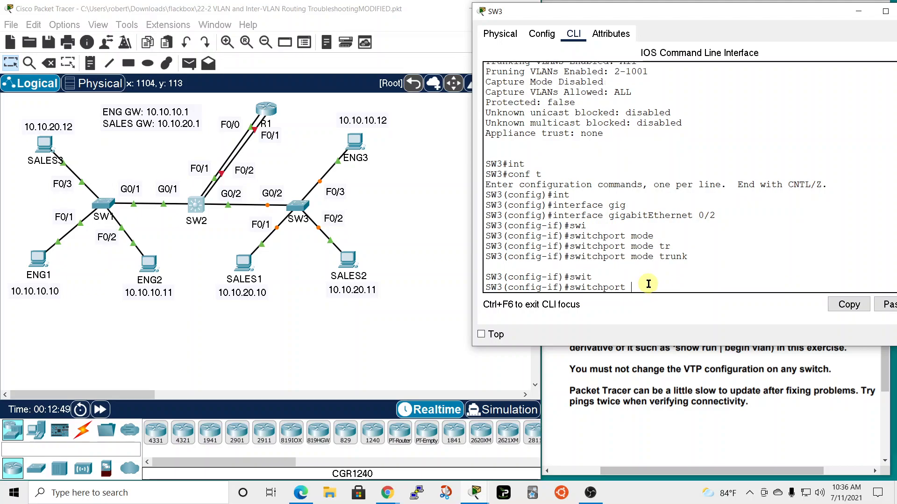
text(trun)
key(Tab)
text(nat)
key(Tab)
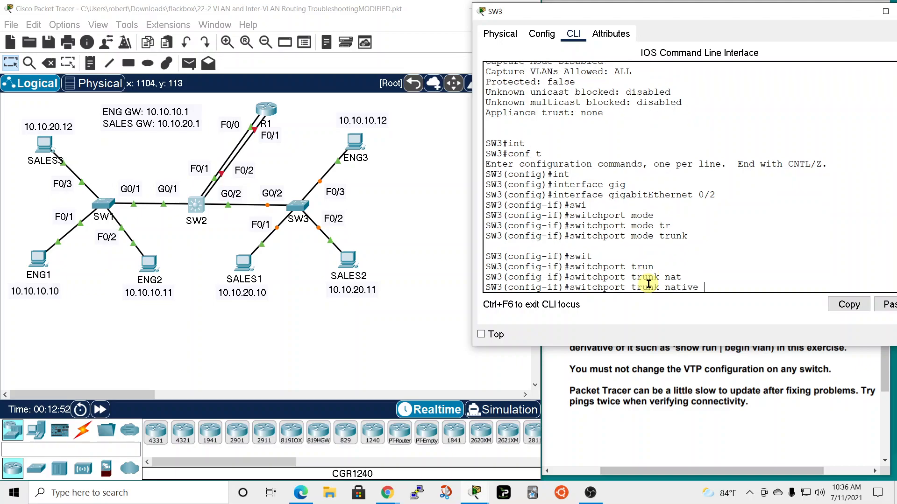
text(vlan 199)
key(Return)
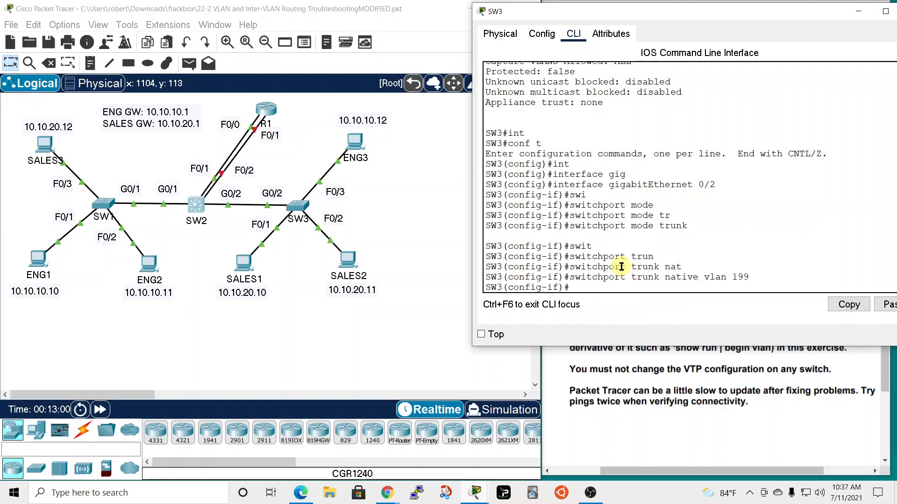
Exit interface and global configuration modes on SW3, returning to the privileged prompt.
text(exit)
key(Return)
text(ewi)
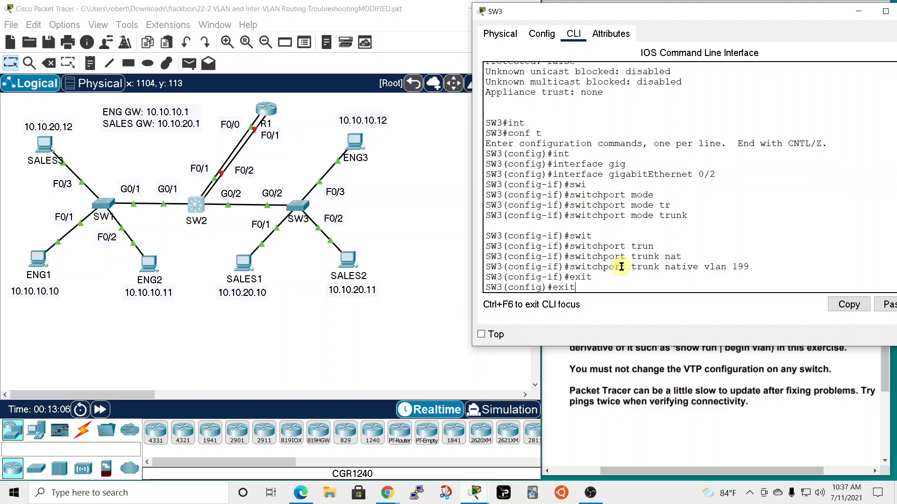
text(t)
key(Return)
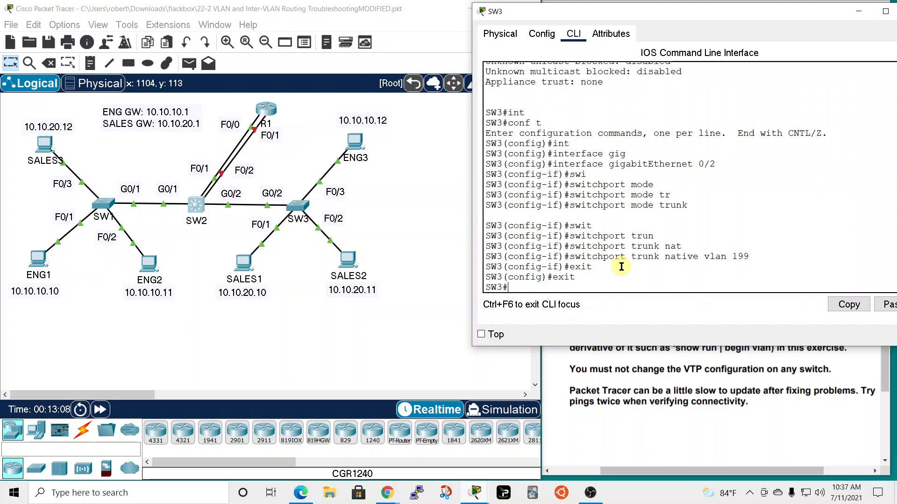
Run sh interfaces gigabitEthernet 0/2 switchport again on SW3 to verify the new trunk configuration.
text(sh int)
key(Tab)
text(gig)
key(Tab)
text(0)
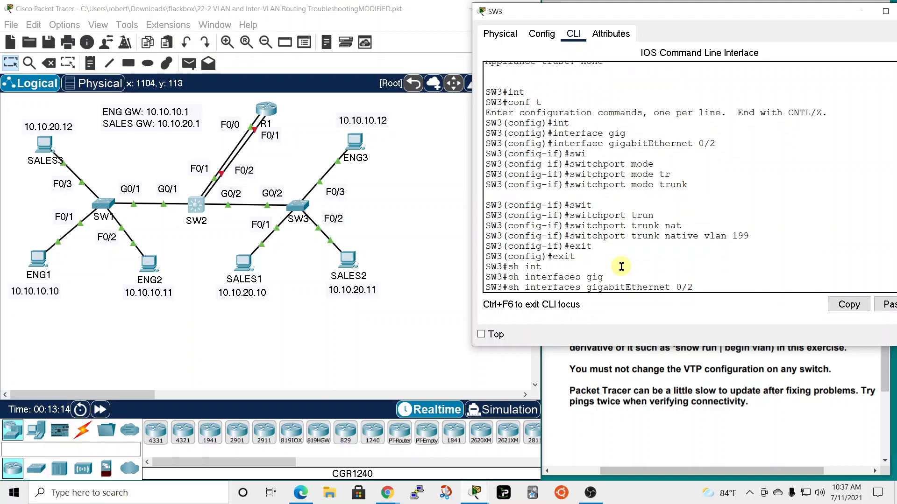
text(/2 swi)
key(Tab)
key(Return)
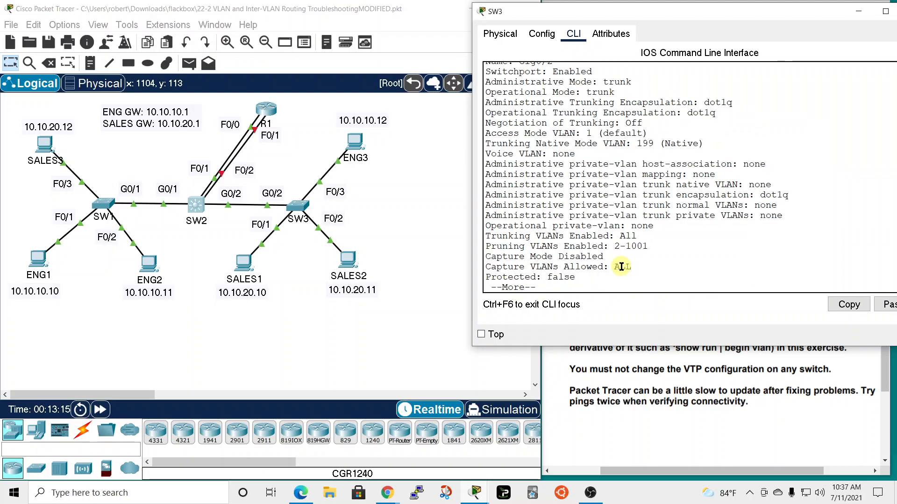
Examine the administrative mode in SW3's Gig0/2 output and move the window fully into view.
scroll(712, 238, up, 1)
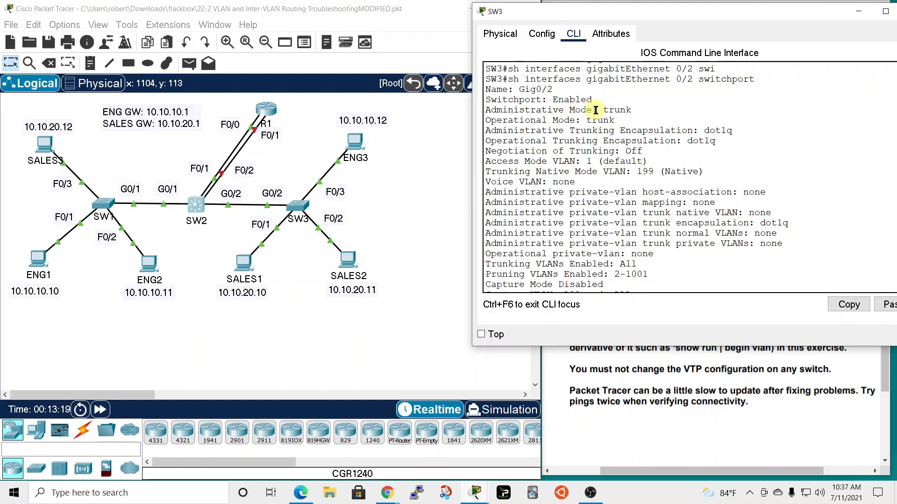
drag(600, 110, 642, 111)
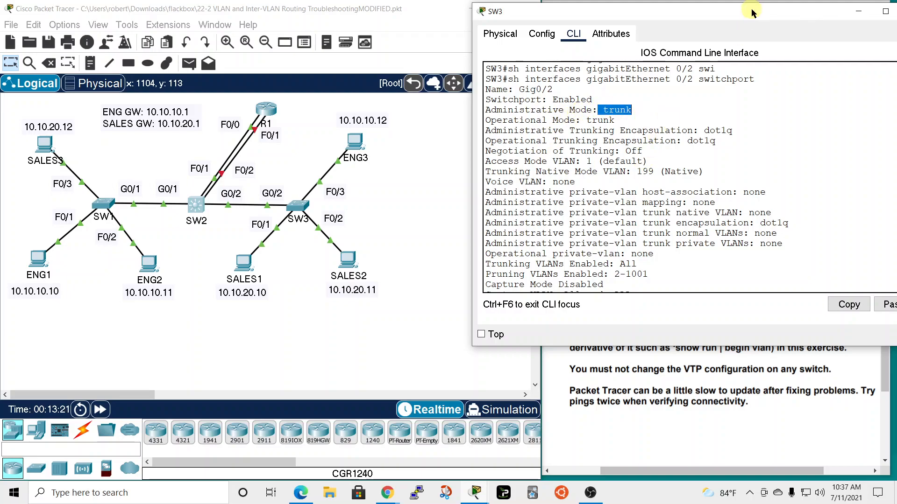
drag(741, 20, 642, 21)
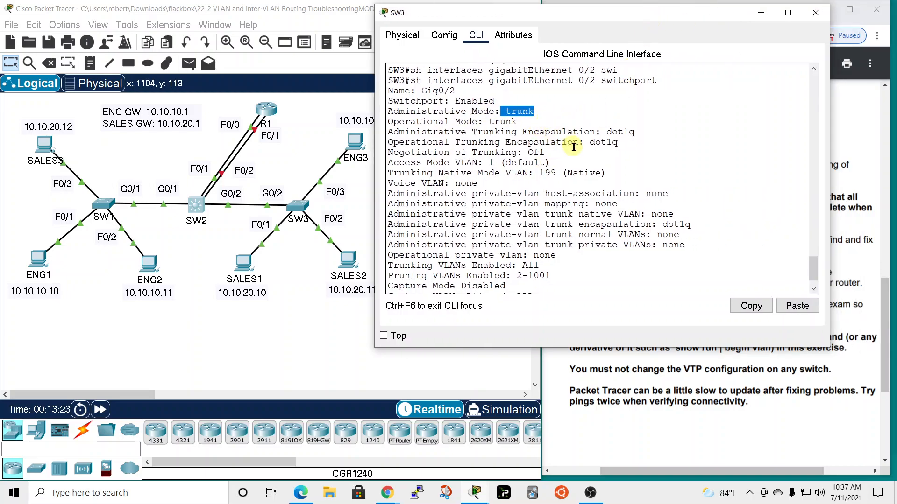
Close SW3's console and open SW1's command line, ready for input at the privileged prompt.
scroll(574, 146, down, 1)
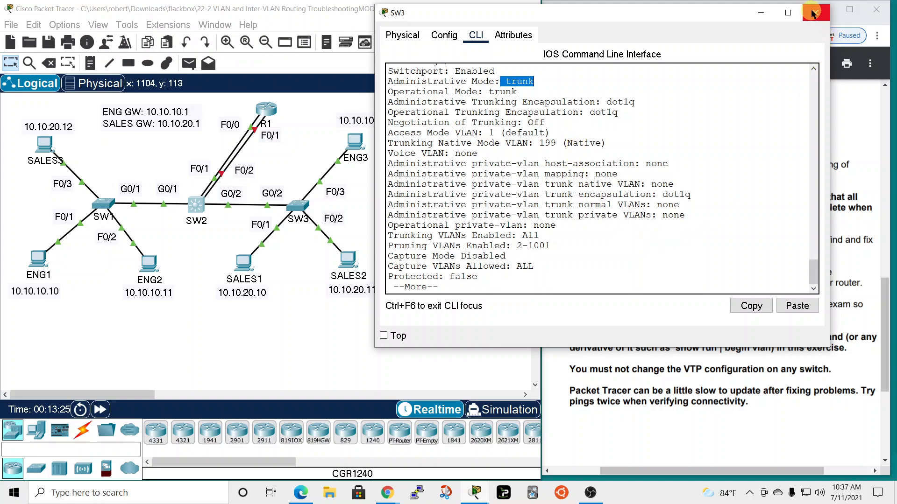
click(815, 12)
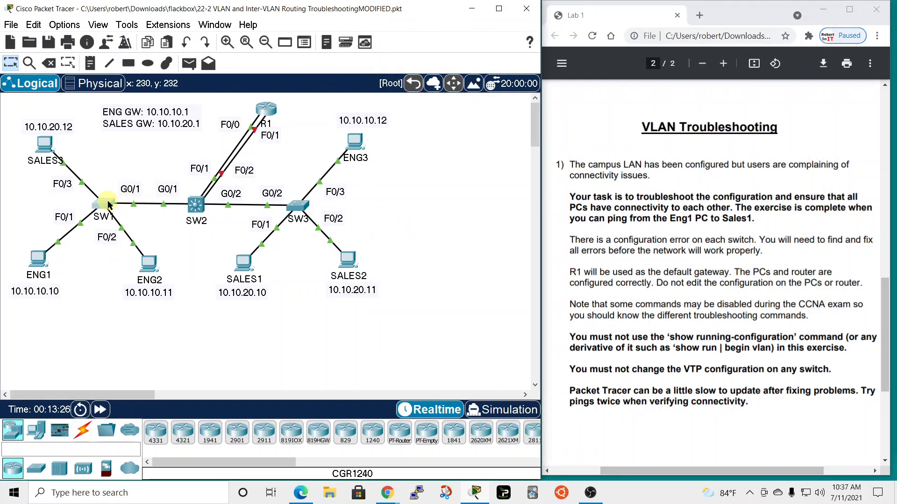
click(102, 204)
click(440, 343)
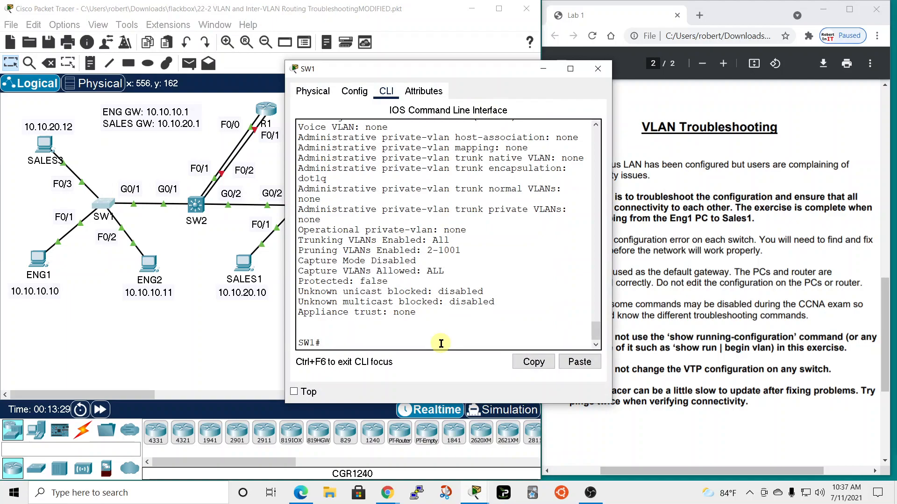
Enter global configuration mode on SW1 and try the command interface gigabitEthernet 0/1 switch.
text(int)
key(Tab)
text(g)
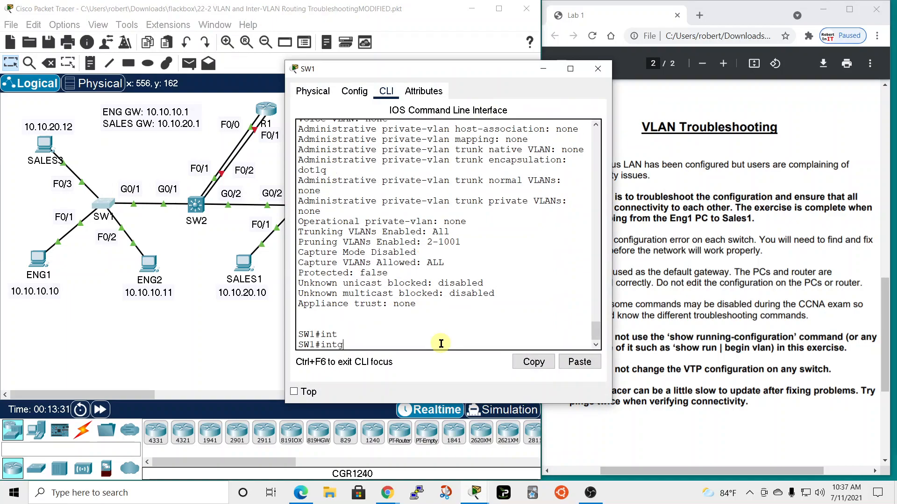
key(BackSpace)
text(conf t)
key(Return)
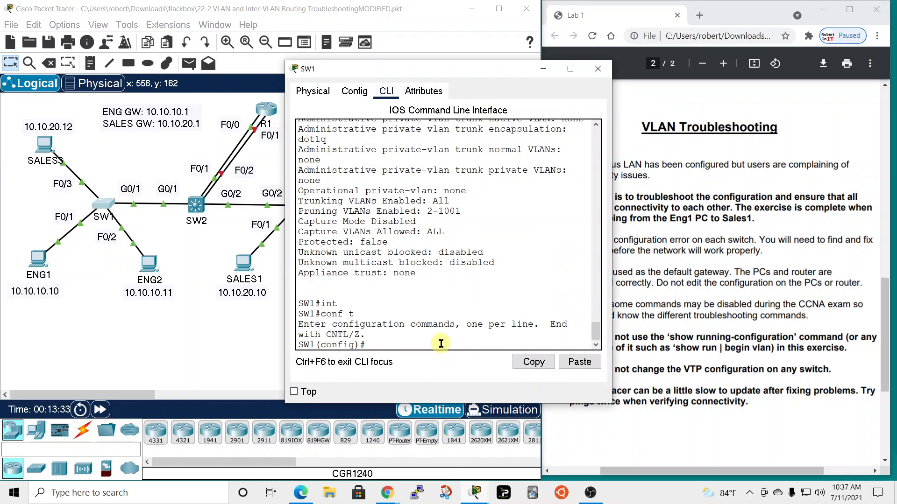
text(int)
key(Tab)
text(gig)
key(Tab)
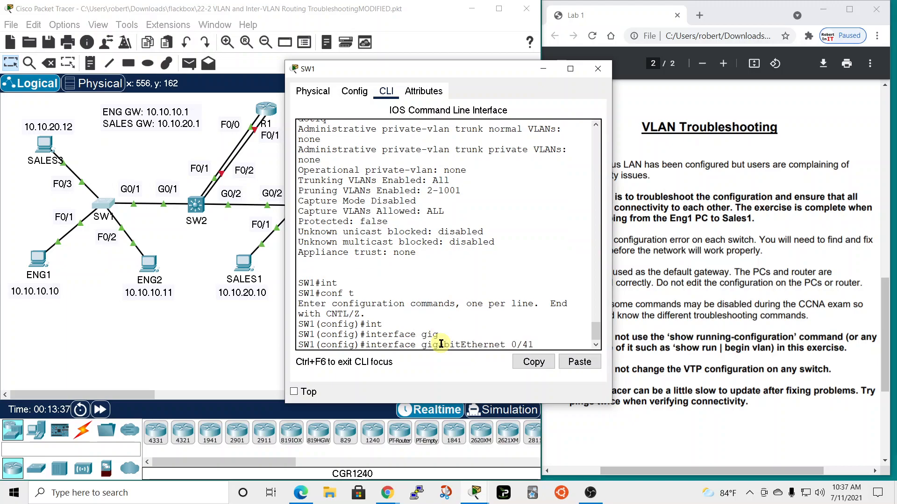
text(0/1 swit)
key(Tab)
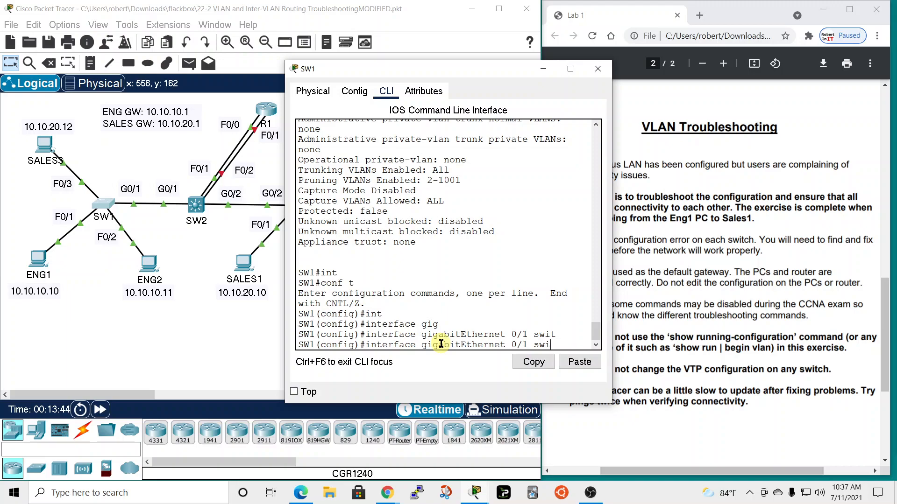
text(tch)
key(Return)
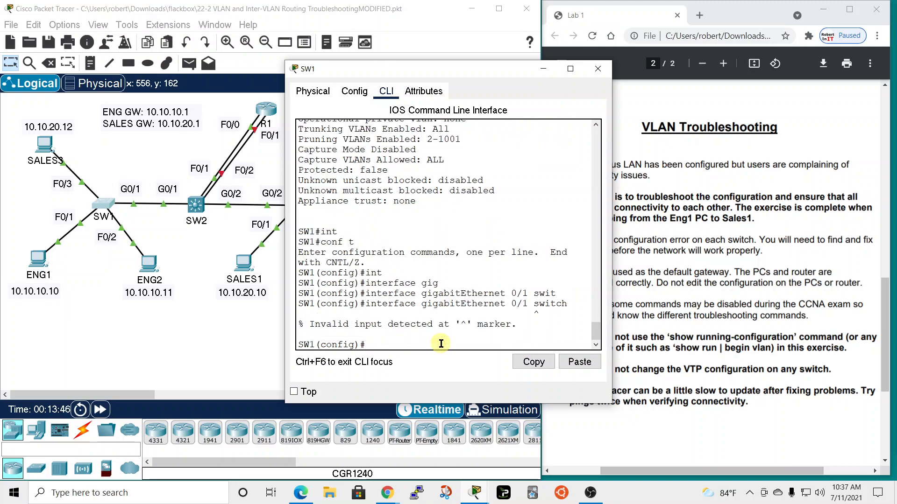
Widen SW1's window and exit global configuration mode to the privileged prompt.
drag(612, 213, 758, 210)
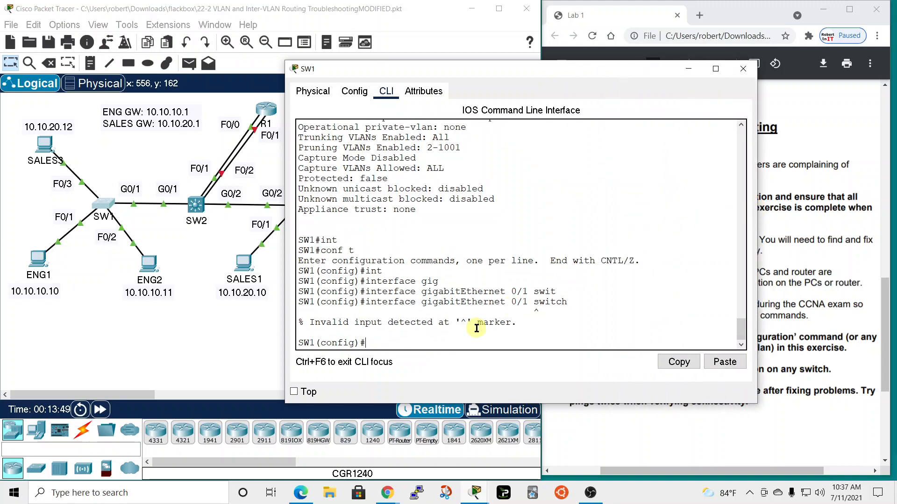
text(xit)
key(Return)
Run sho interfaces gigabitEthernet 0/1 switchport on SW1.
text(sho itn)
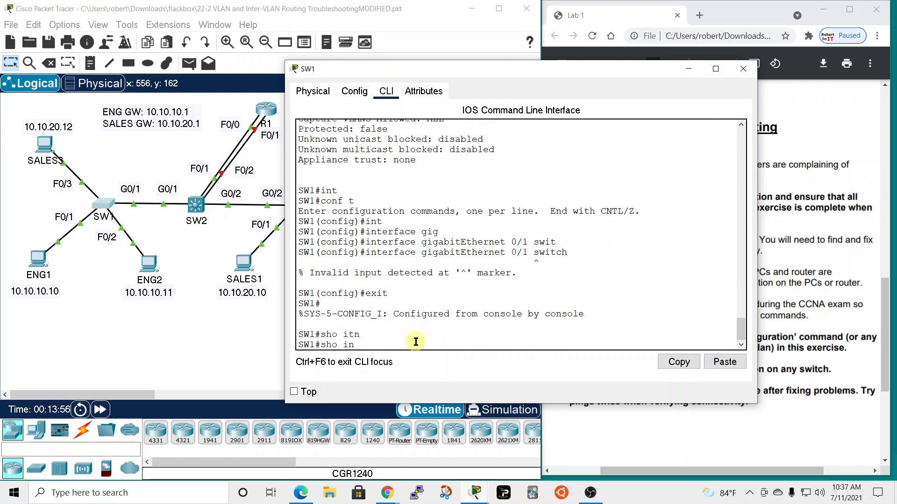
text( t)
key(Tab)
key(BackSpace)
key(BackSpace)
key(BackSpace)
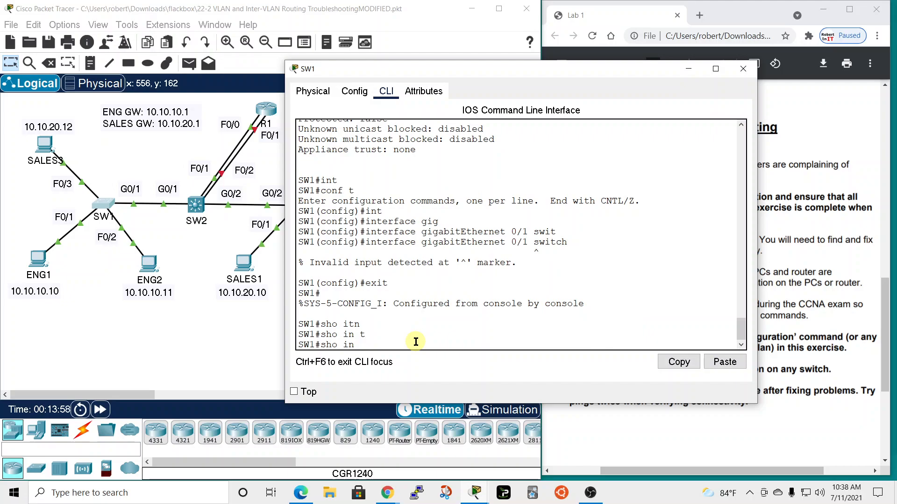
key(BackSpace)
text(t)
key(Tab)
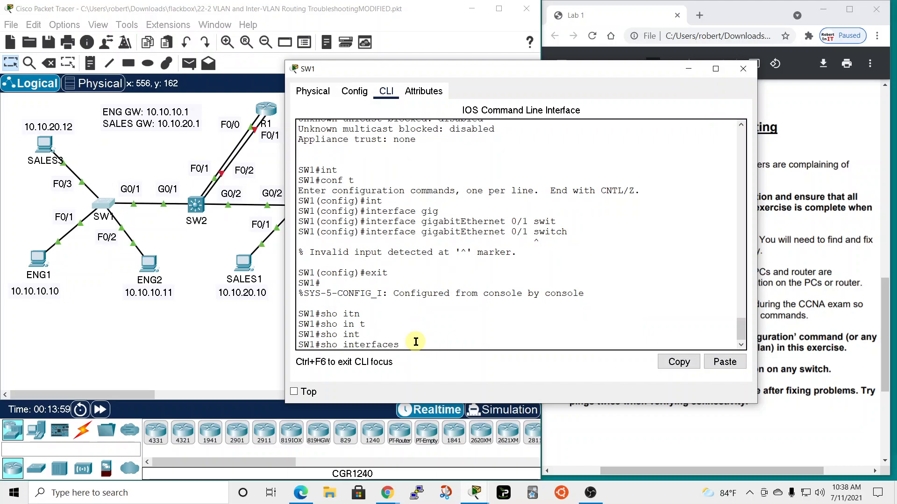
text(gig)
key(Tab)
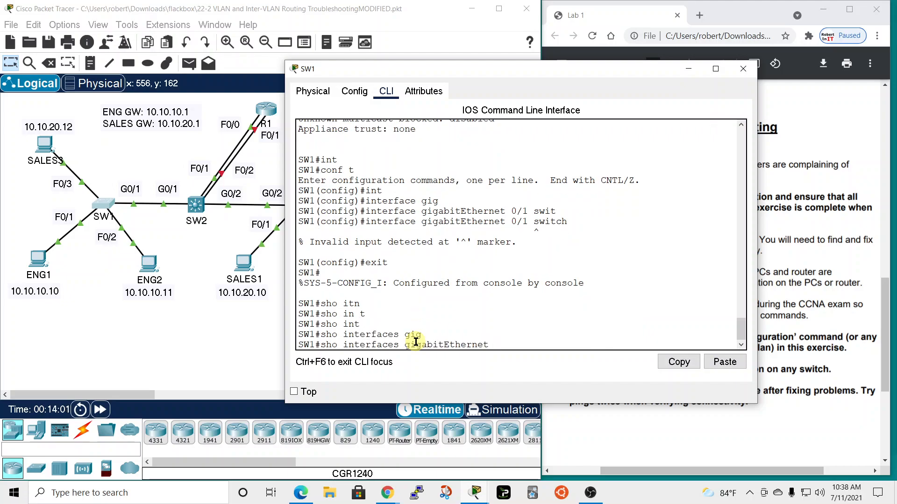
text(0/1 swit)
key(Tab)
key(Return)
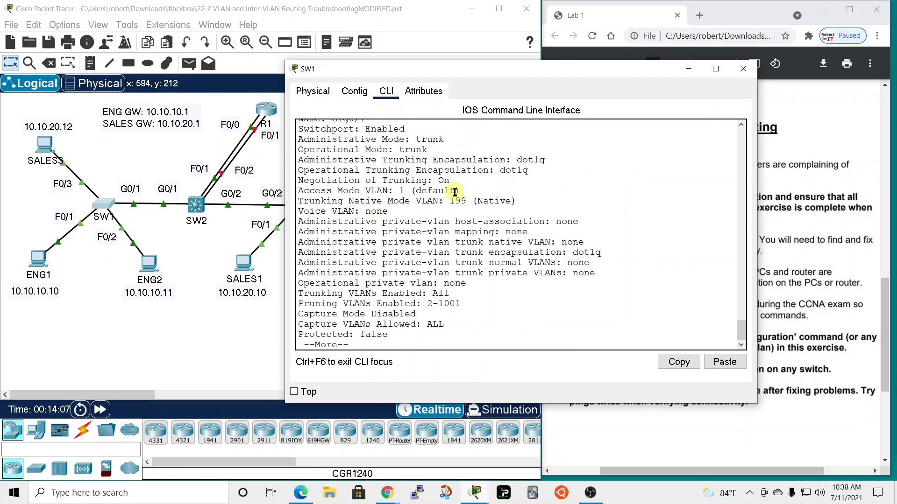
Review the trunk settings in SW1's Gig0/1 output and switch to SW2's console.
scroll(405, 182, up, 1)
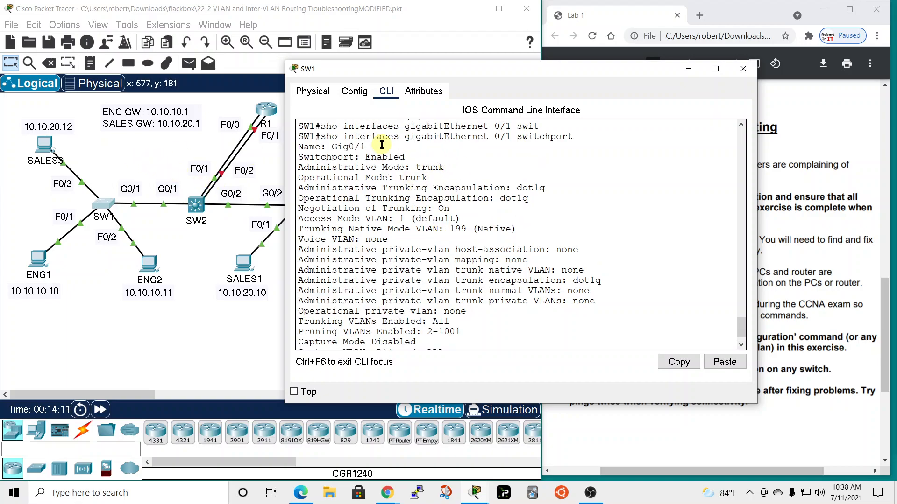
scroll(411, 306, down, 1)
click(741, 70)
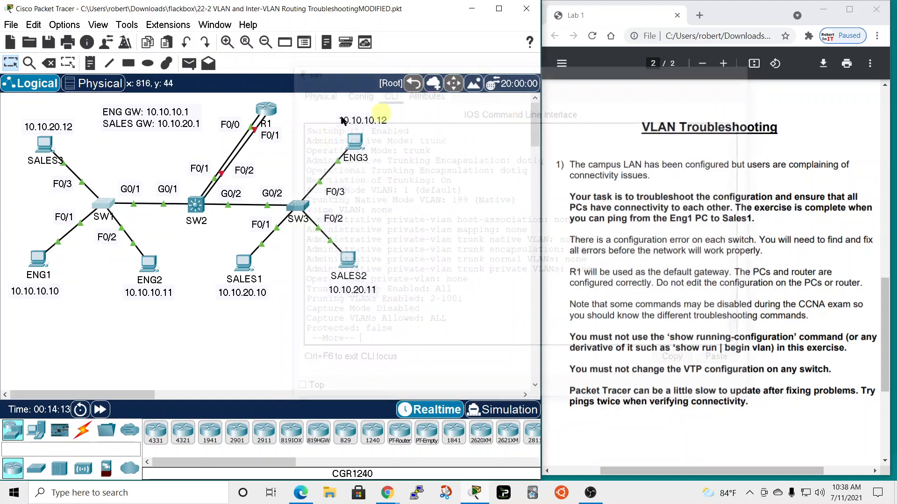
click(194, 202)
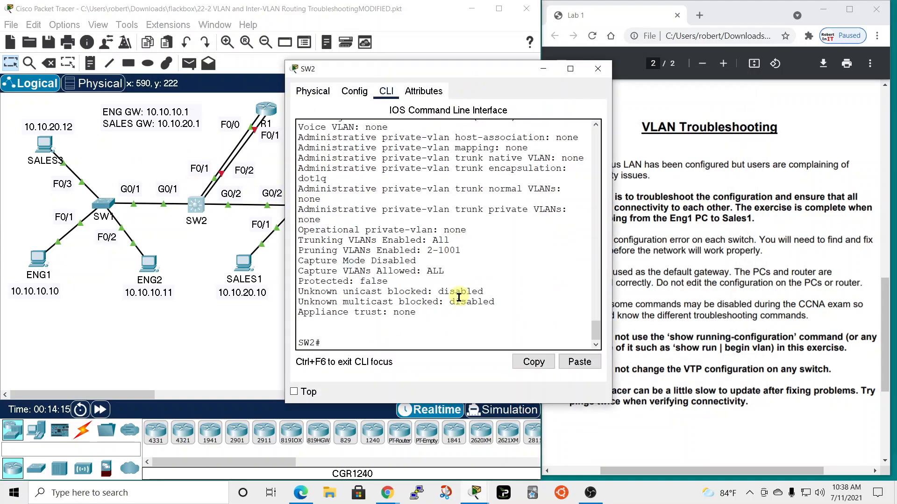
Run sho interfaces gigabitEthernet 0/1 switchport on SW2.
text(sho int)
key(Tab)
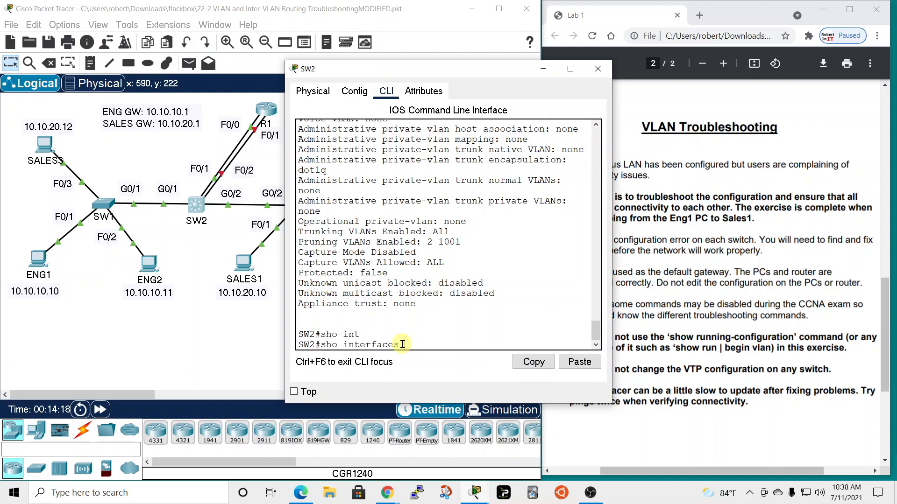
text(gig)
key(Tab)
text(0/)
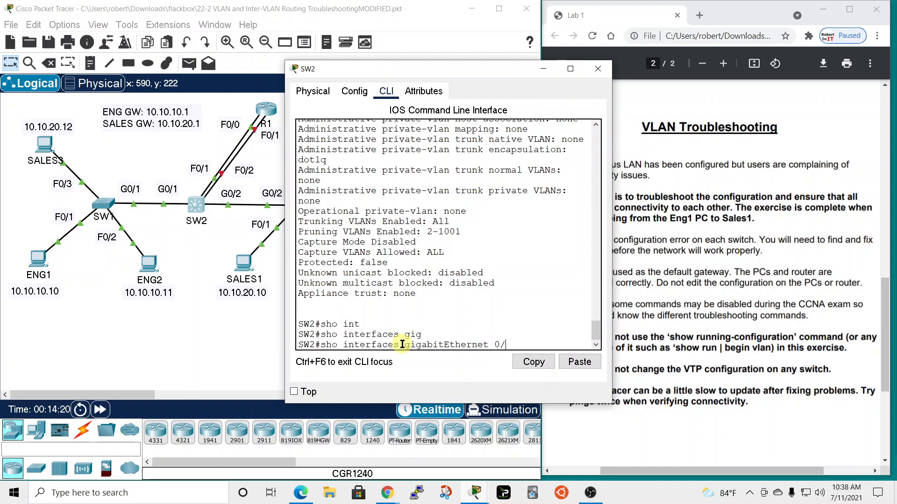
text(1 sw)
key(Tab)
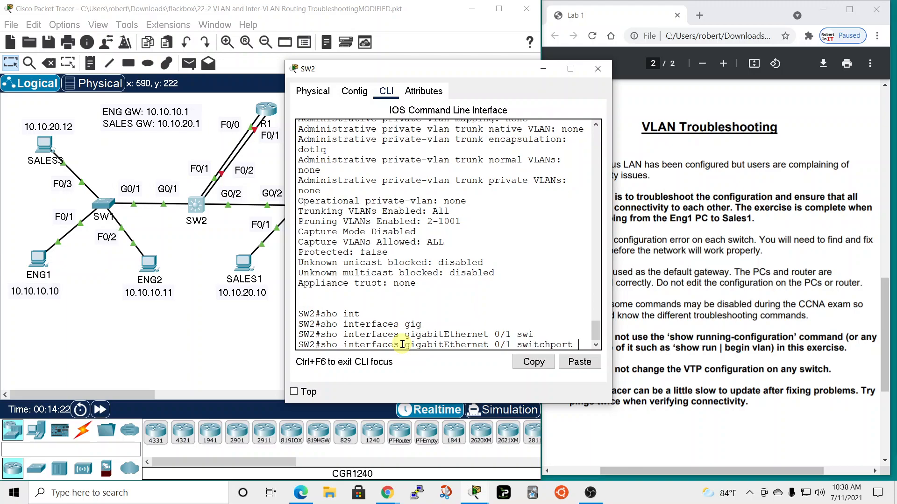
key(Return)
Review SW2's Gig0/1 switchport output from its start and page through to the prompt.
scroll(455, 151, up, 2)
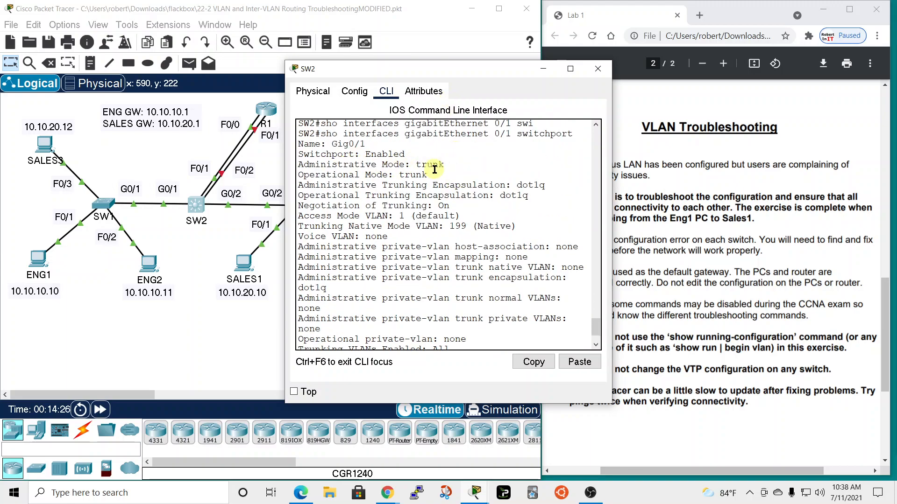
scroll(408, 281, down, 2)
scroll(409, 281, down, 1)
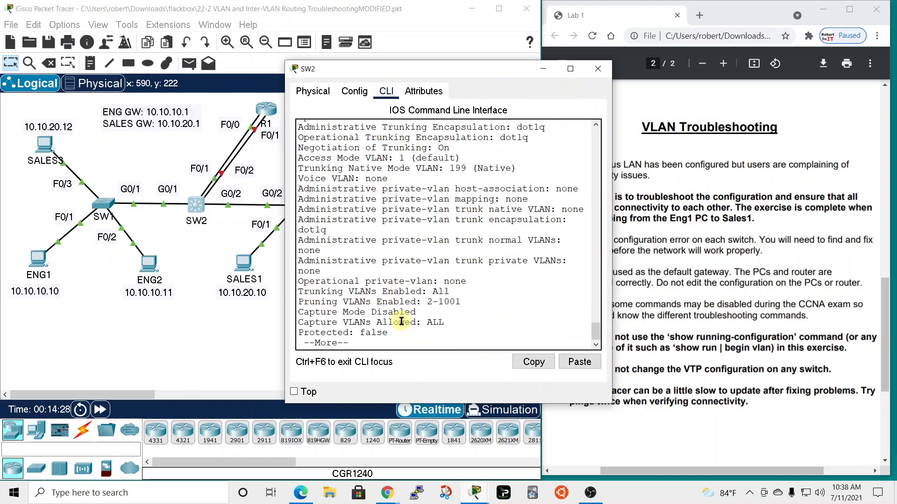
key(space)
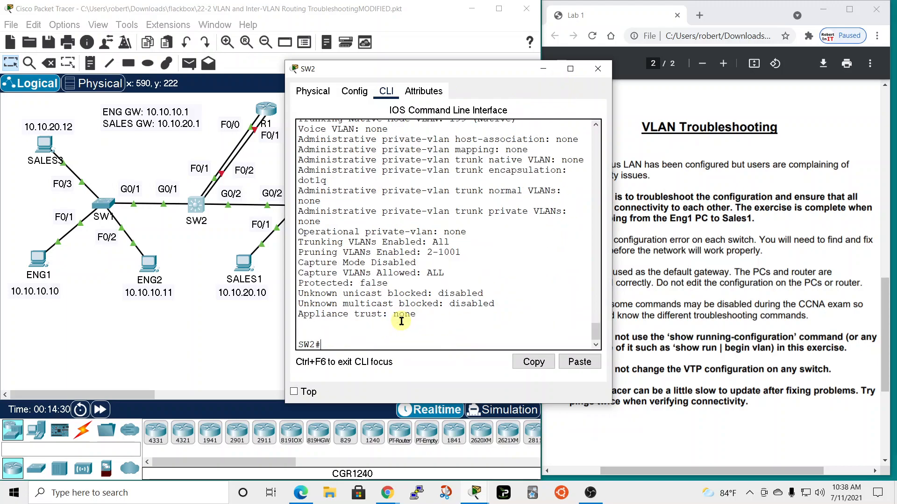
Run sho interfaces gigabitEthernet 0/2 switchport on SW2 and review the trunk settings in its output.
text(sho int)
key(Tab)
text(gig)
key(Tab)
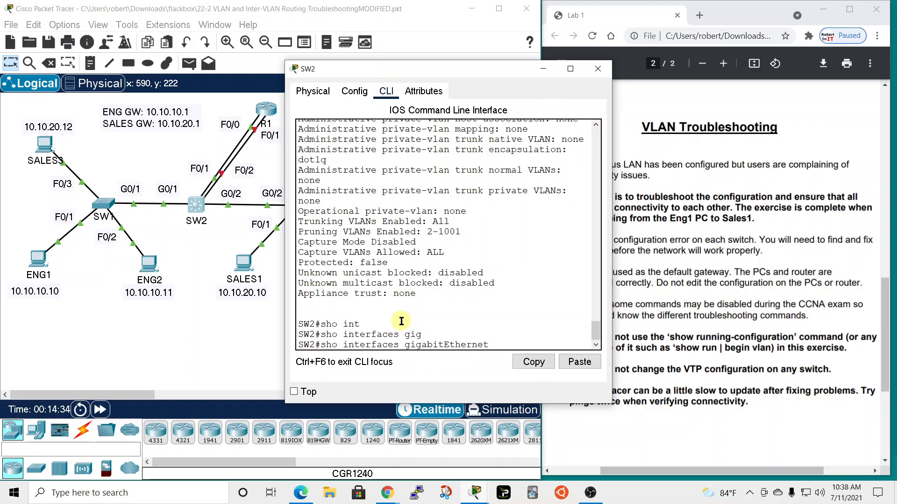
text(0/2)
text( sw)
key(Return)
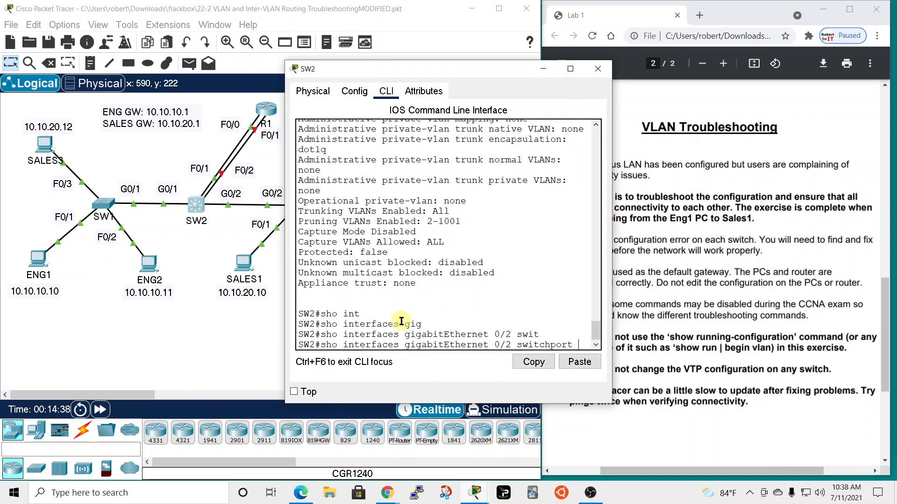
scroll(406, 313, up, 2)
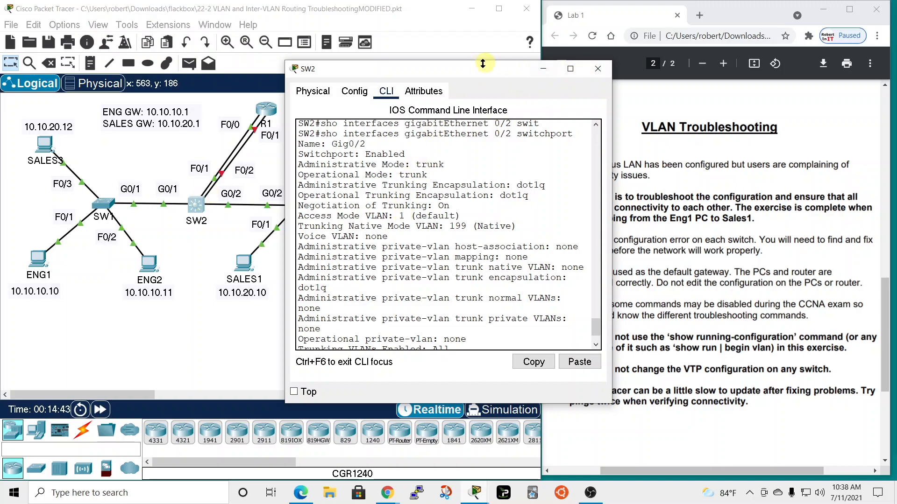
Close SW2's console, open SW3's, and page past the pending output to the privileged prompt.
drag(478, 75, 599, 59)
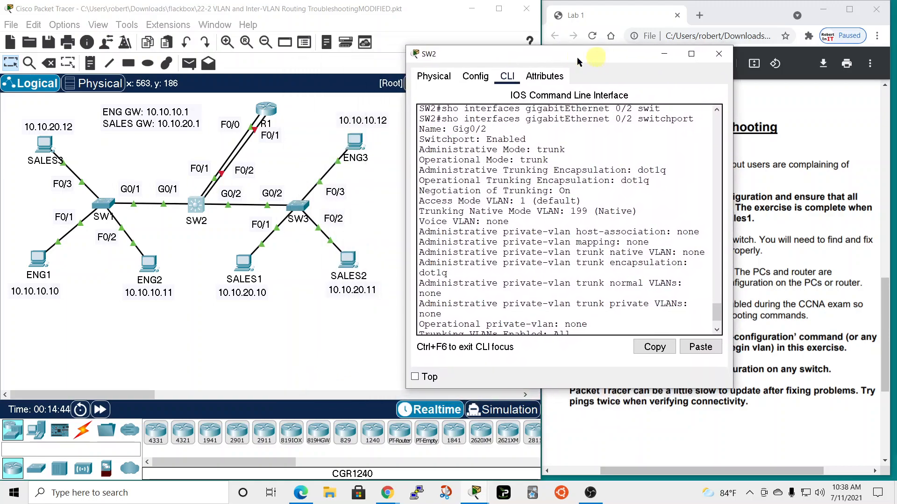
click(718, 54)
click(295, 207)
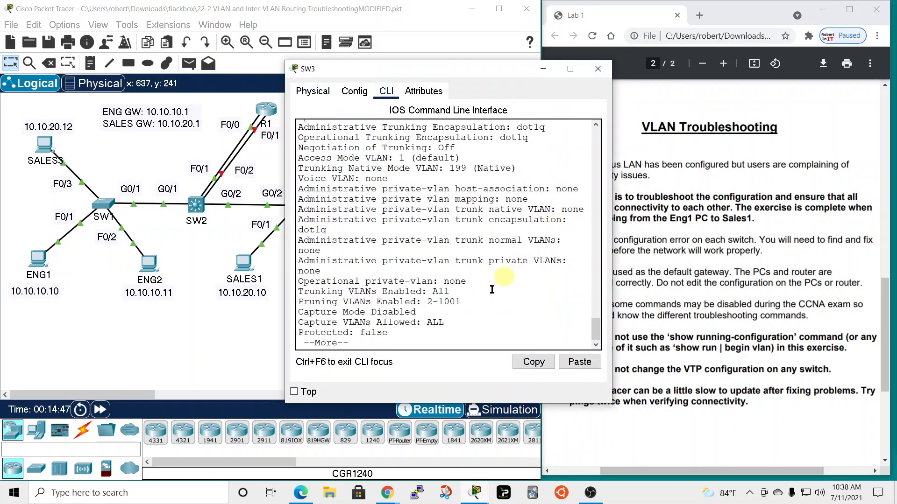
key(space)
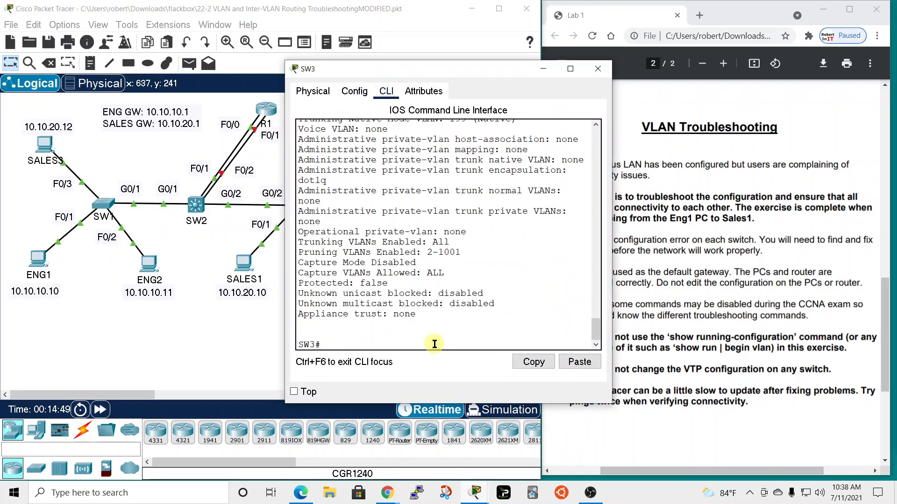
Check SW3's trunk settings with sh interfaces gigabitEthernet 0/2 switchport and close its console.
text(sh in t)
key(Tab)
text(run)
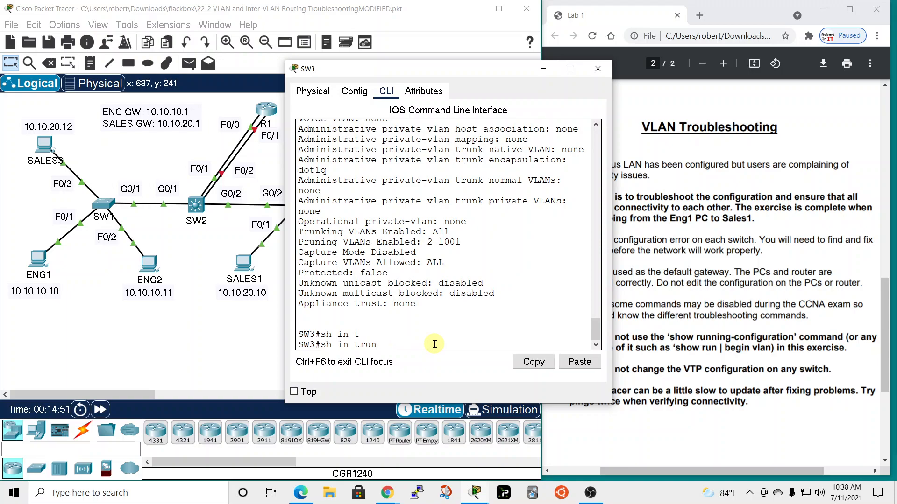
text(t)
key(Tab)
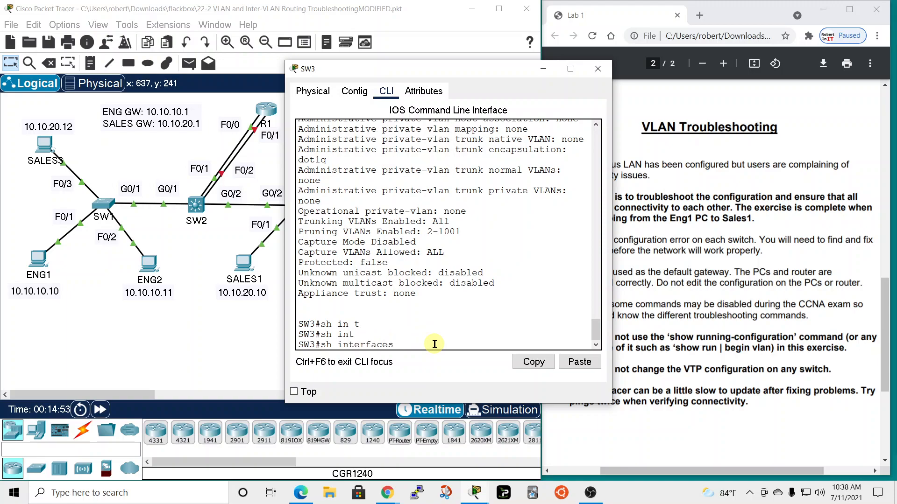
text(gig)
key(Tab)
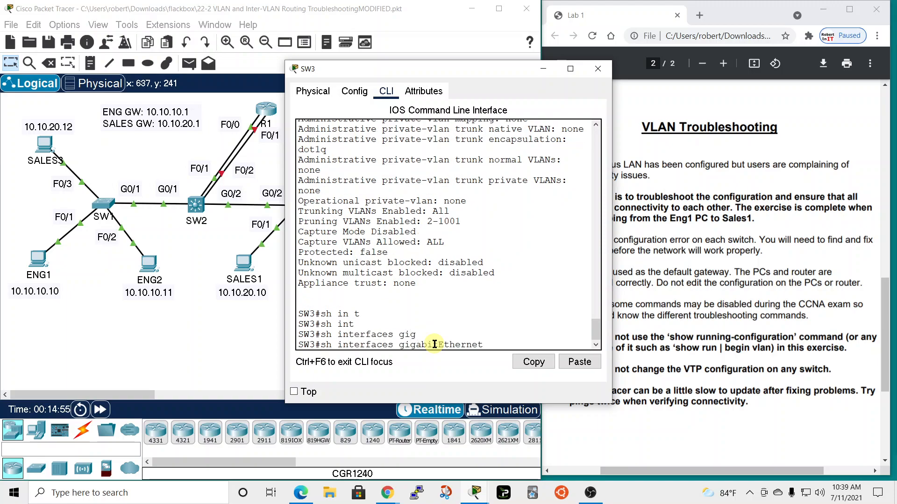
text(0/2 swi)
key(Tab)
key(Return)
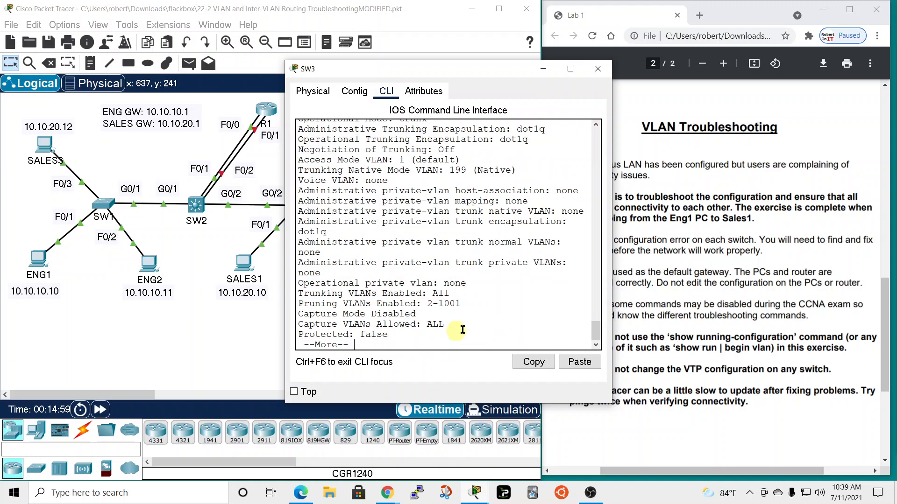
scroll(456, 331, up, 3)
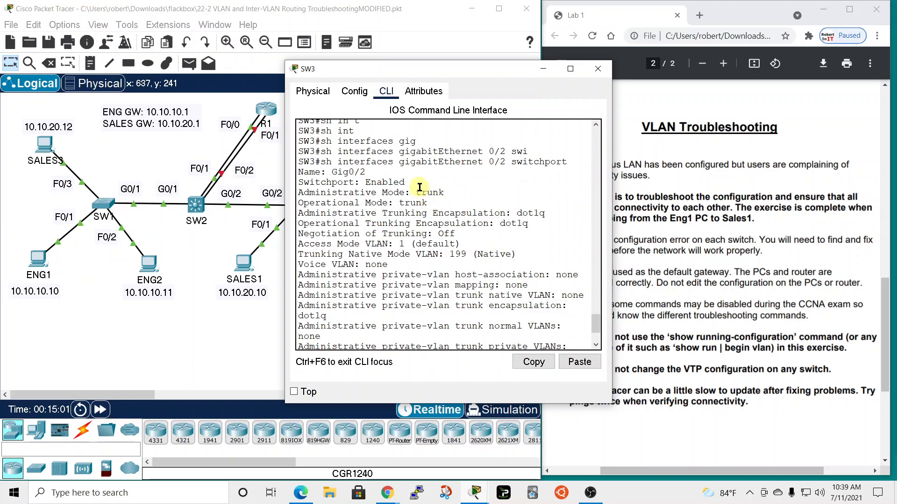
click(598, 69)
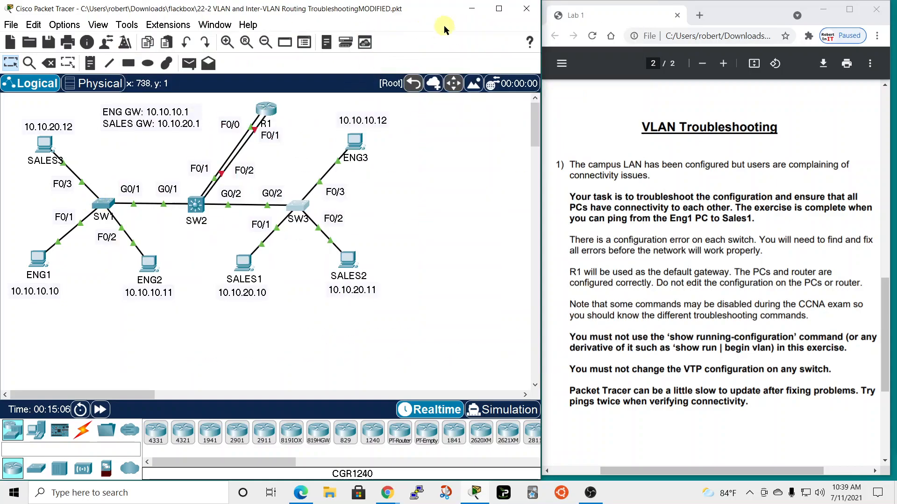
Open SW3's console and page past the pending output to the privileged prompt.
click(299, 206)
drag(406, 68, 551, 0)
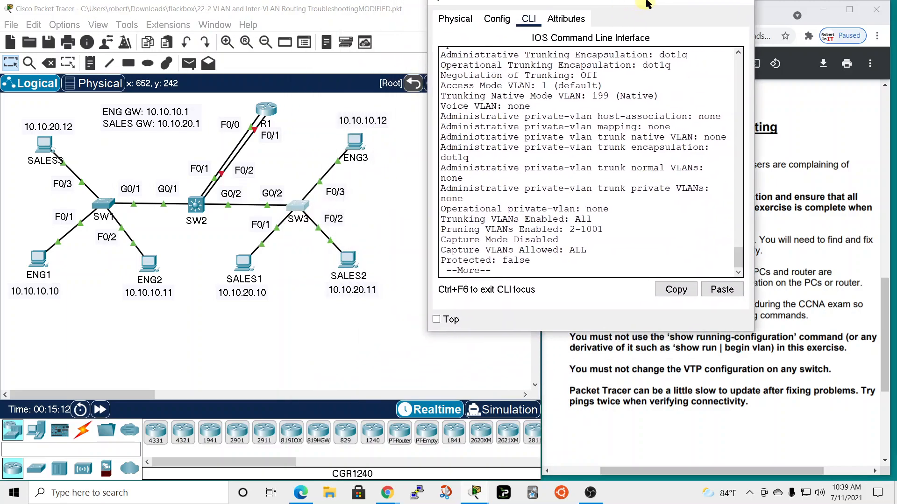
click(571, 272)
key(space)
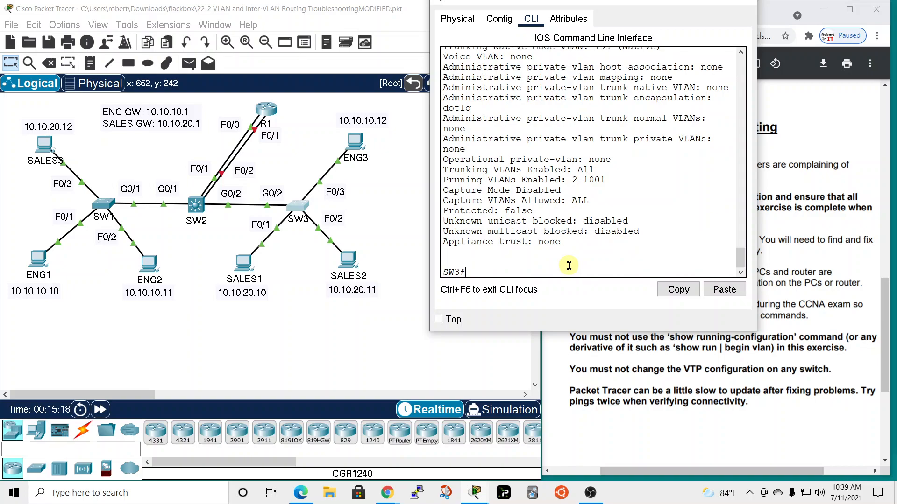
Run sh vlan b on SW3, review the VLAN port assignments, and close its console.
text(sh vlan b)
key(Return)
drag(757, 158, 881, 157)
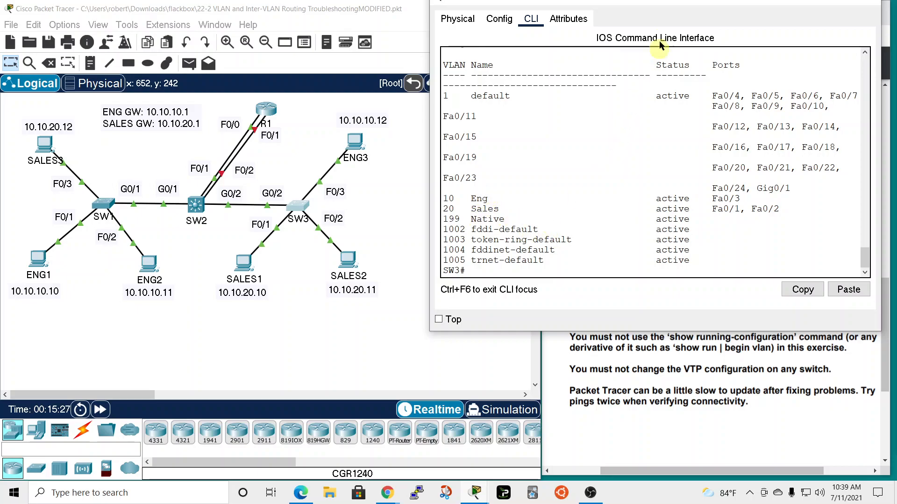
drag(671, 5, 671, 24)
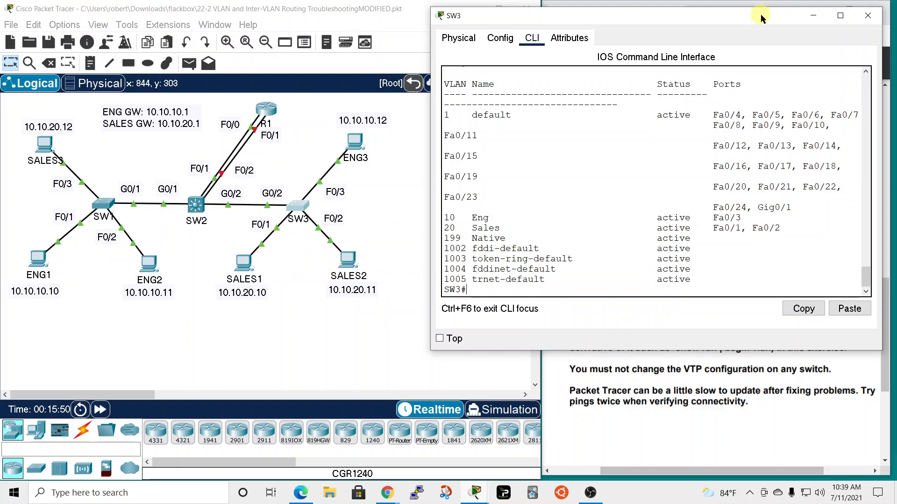
drag(760, 18, 692, 19)
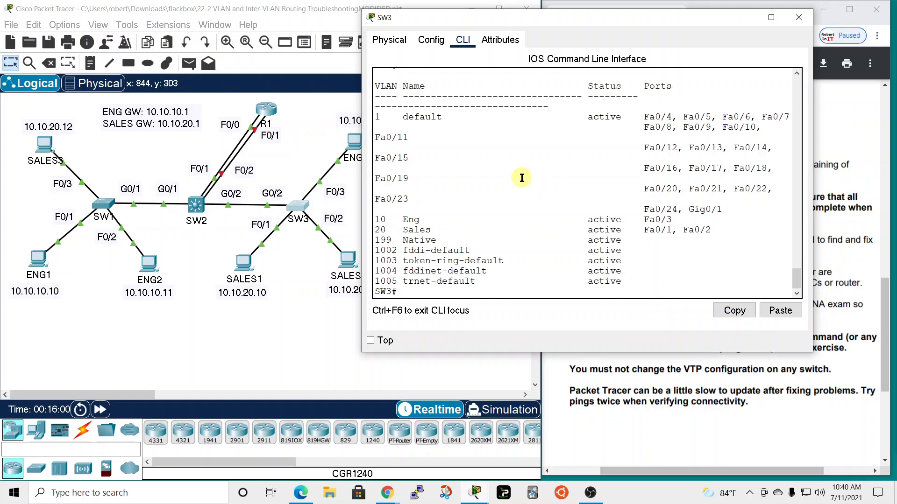
click(798, 18)
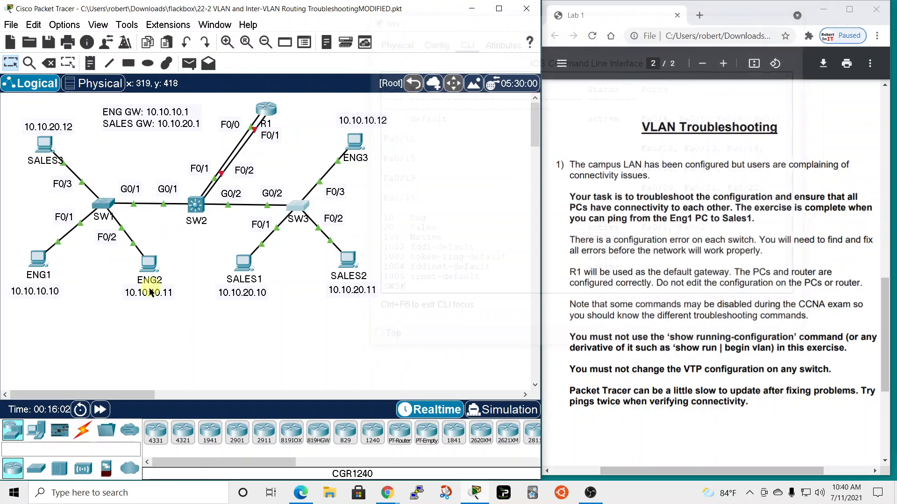
Open SW2's console and page past the pending output to the privileged prompt.
click(197, 204)
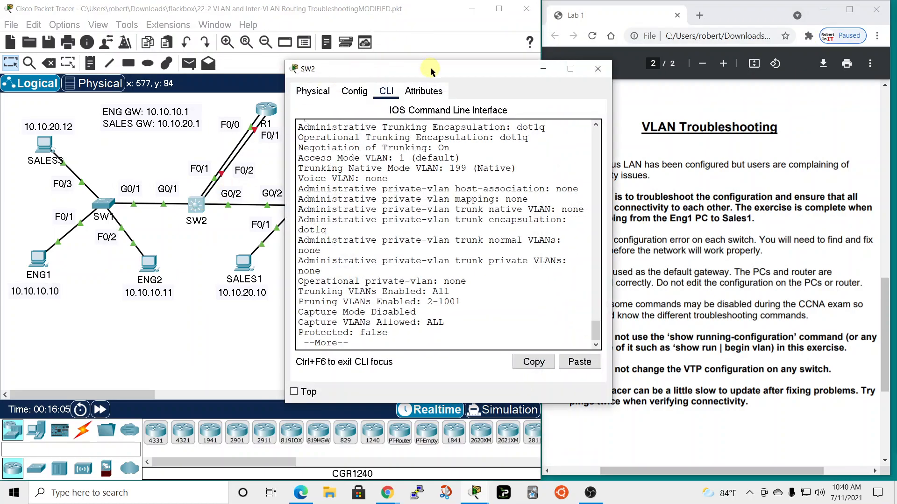
drag(430, 69, 407, 10)
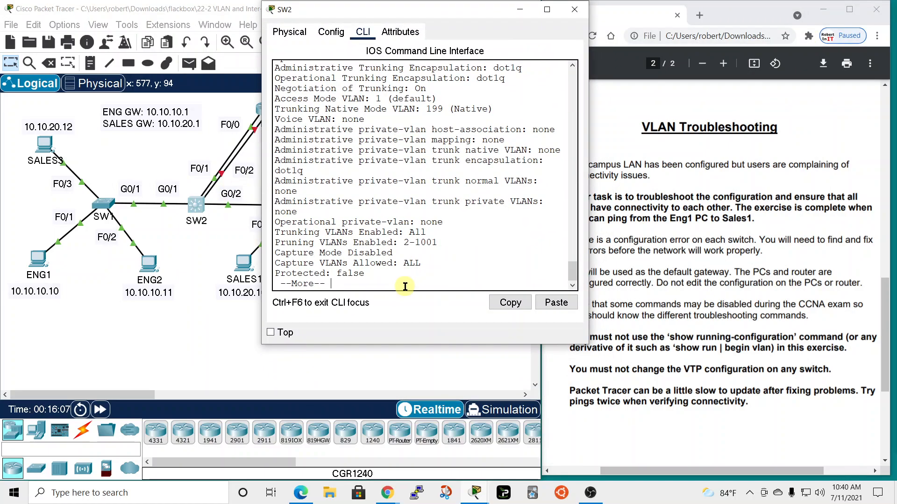
key(space)
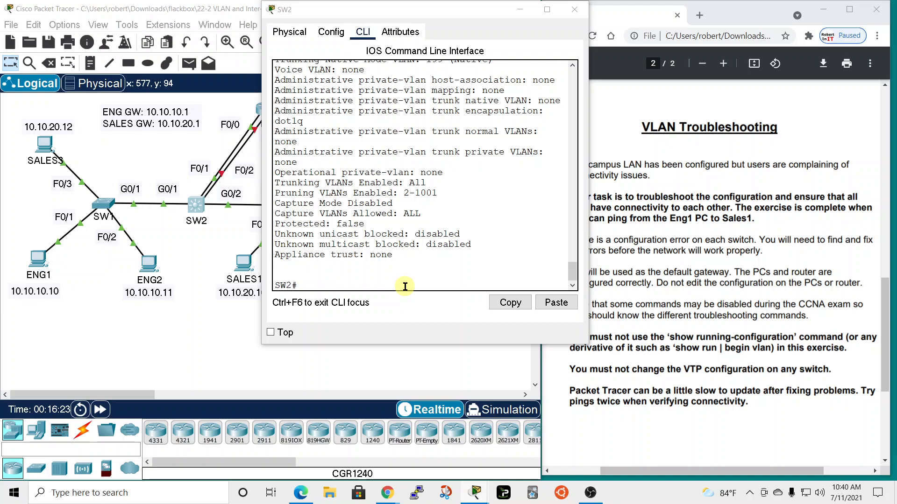
Run sh interfaces fastEthernet 0/1 on SW2 and page through to the end of its output.
click(405, 286)
text(sh int)
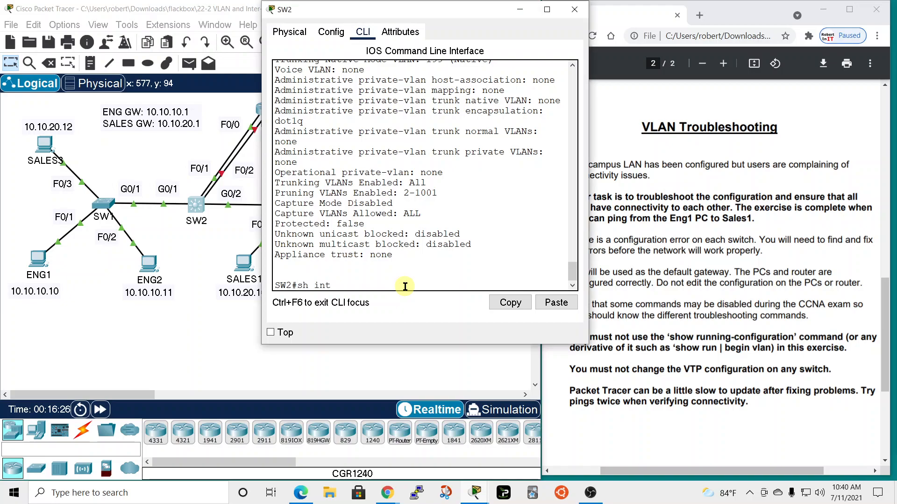
key(Tab)
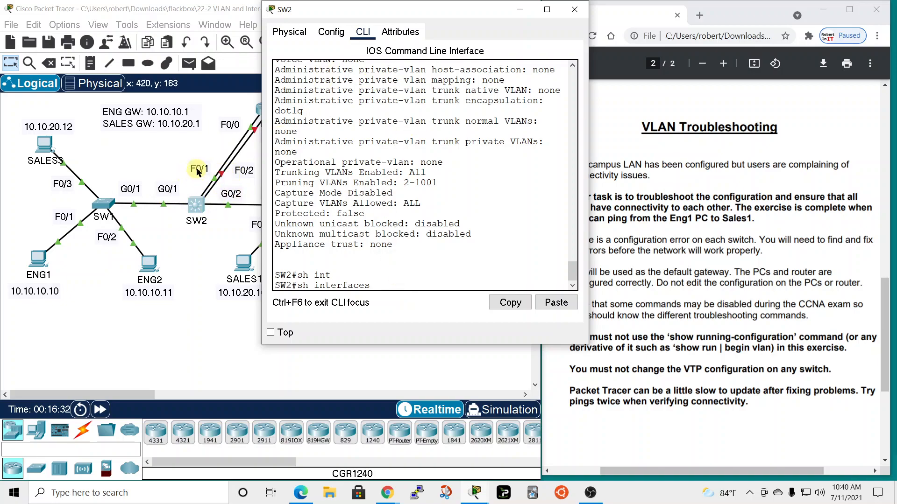
key(Tab)
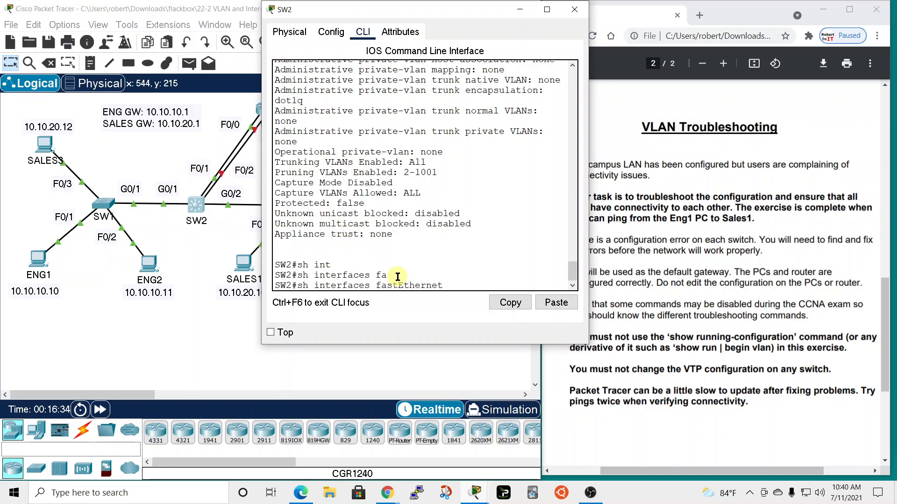
text(0/1)
key(Return)
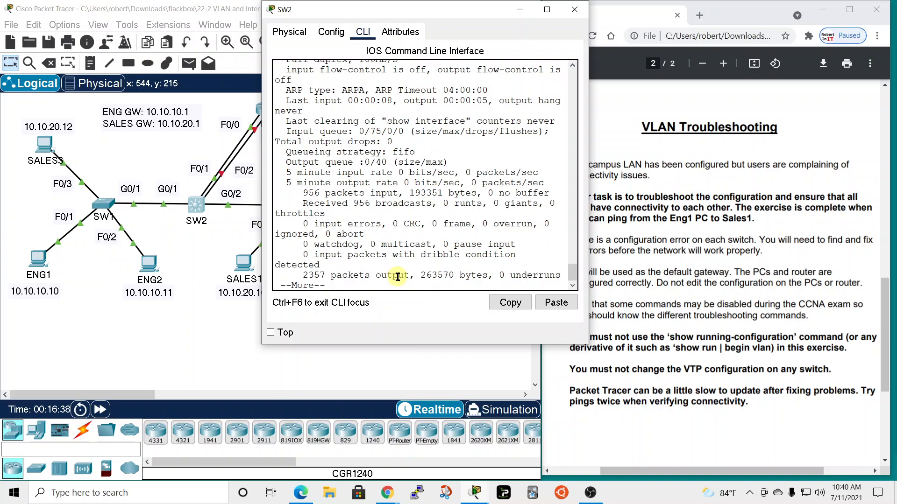
key(space)
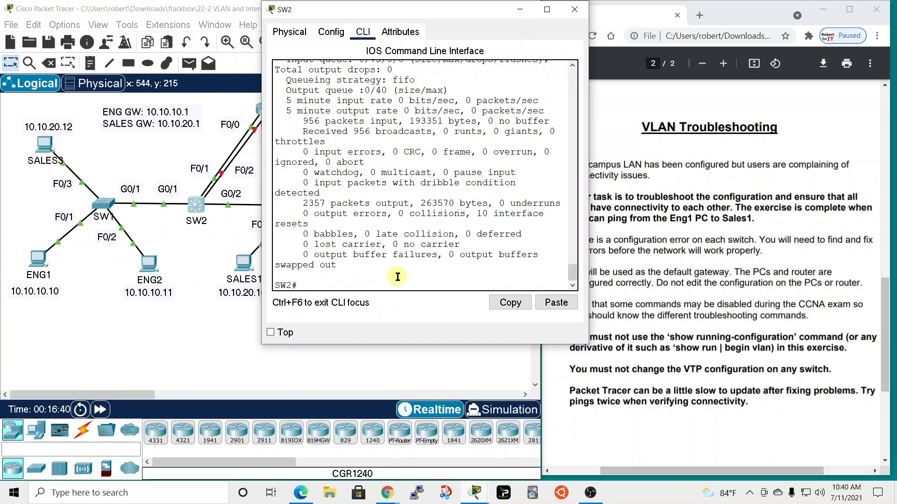
Run sh interfaces fastEthernet 0/1 sw on SW2 and review the port's administrative mode and VLAN settings.
key(Up)
text(swh)
key(BackSpace)
key(Return)
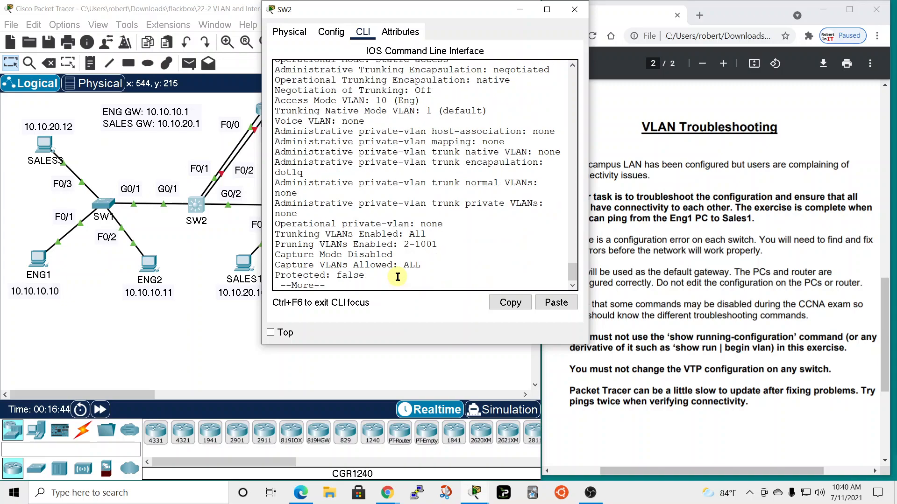
key(space)
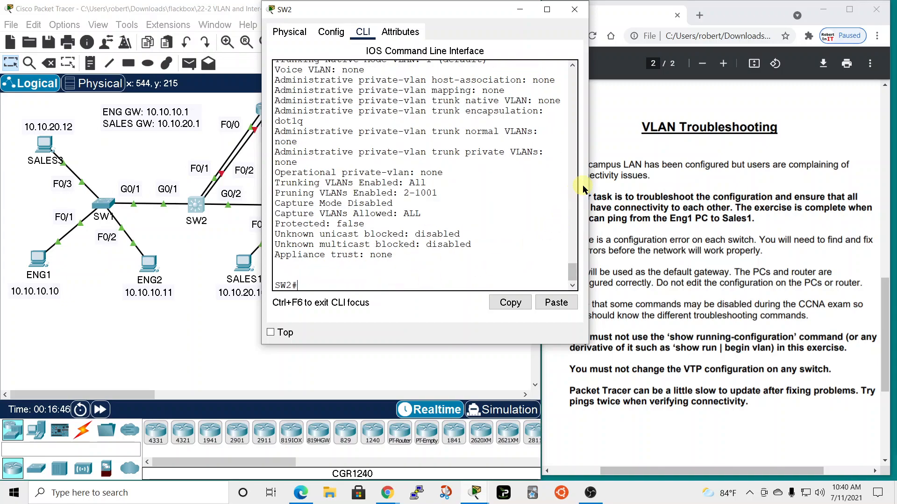
drag(588, 187, 743, 184)
scroll(508, 200, up, 3)
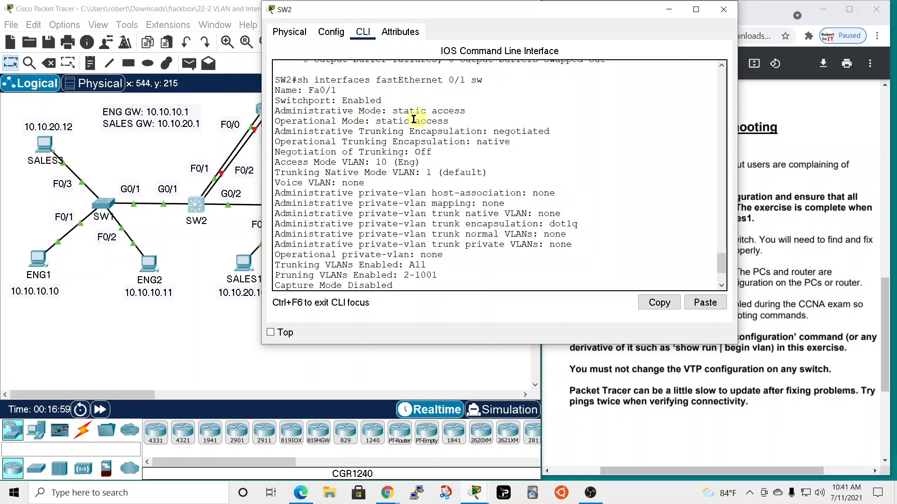
drag(486, 18, 586, 38)
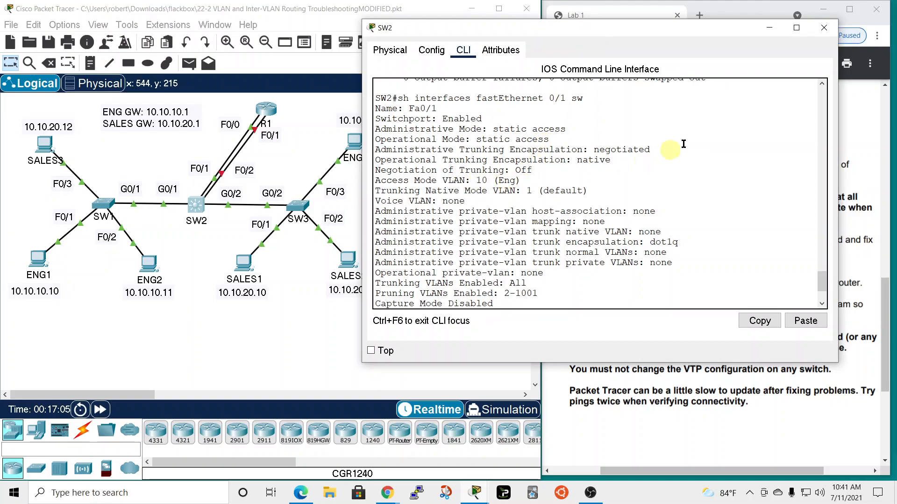
scroll(557, 226, down, 3)
scroll(542, 144, up, 1)
scroll(516, 168, down, 1)
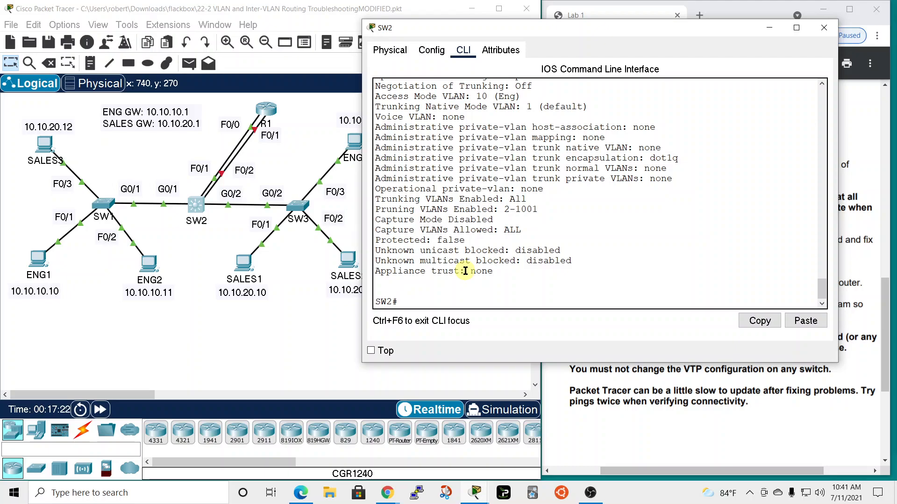
Enter global configuration mode on SW2 from the terminal.
text(conf)
key(Return)
text(t)
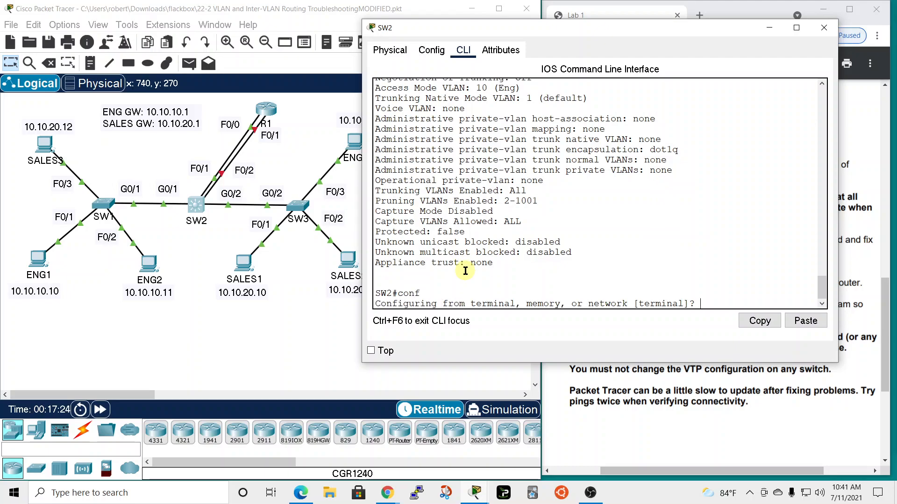
key(Return)
text(interface)
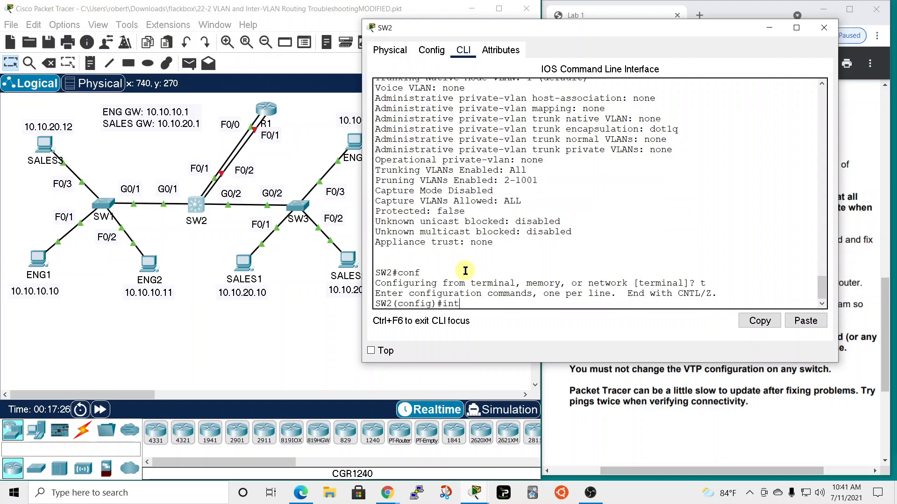
key(Tab)
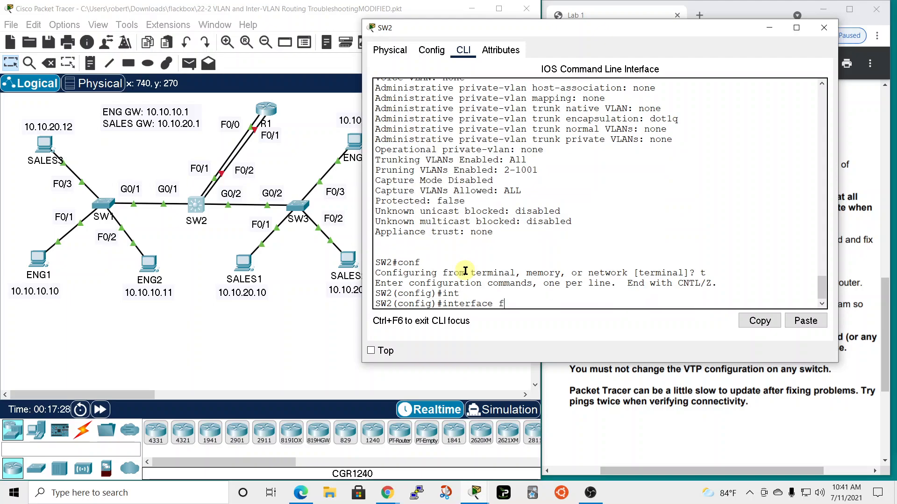
text(fa)
key(Tab)
text(0/)
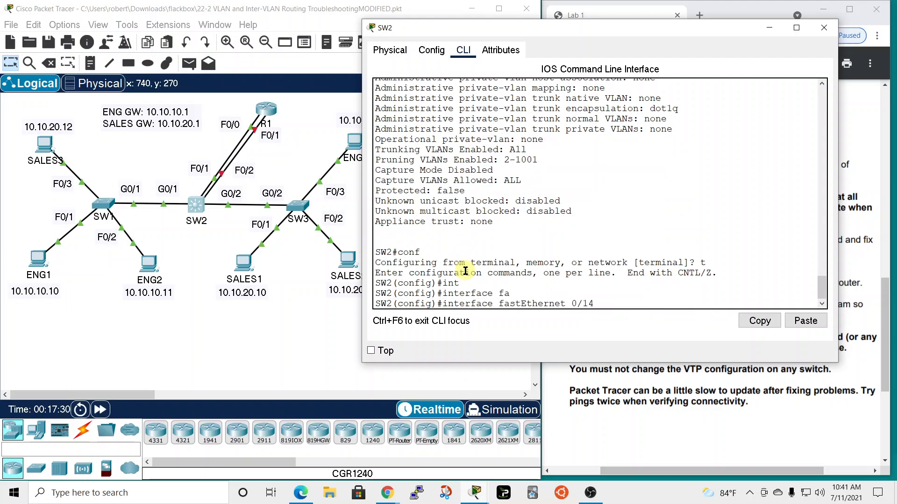
text(14)
key(Return)
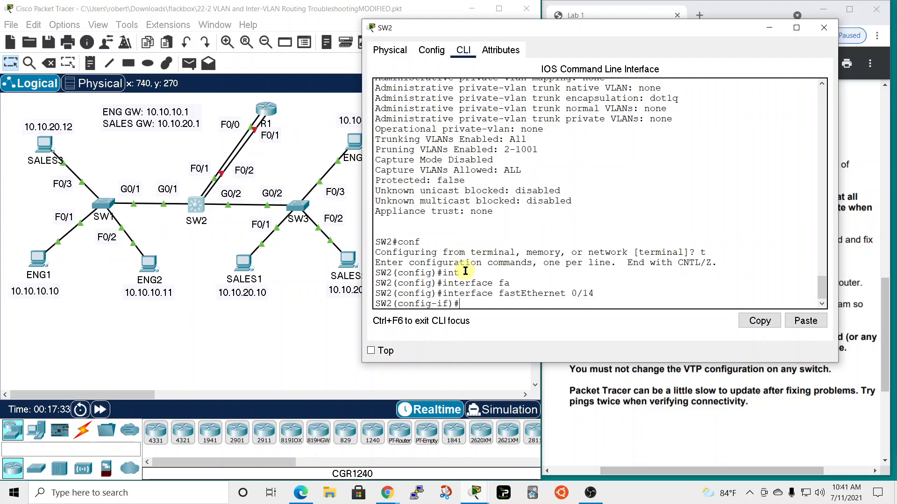
text(exit)
key(Return)
Enter interface configuration mode for fastEthernet 0/1 on SW2.
text(in)
key(Tab)
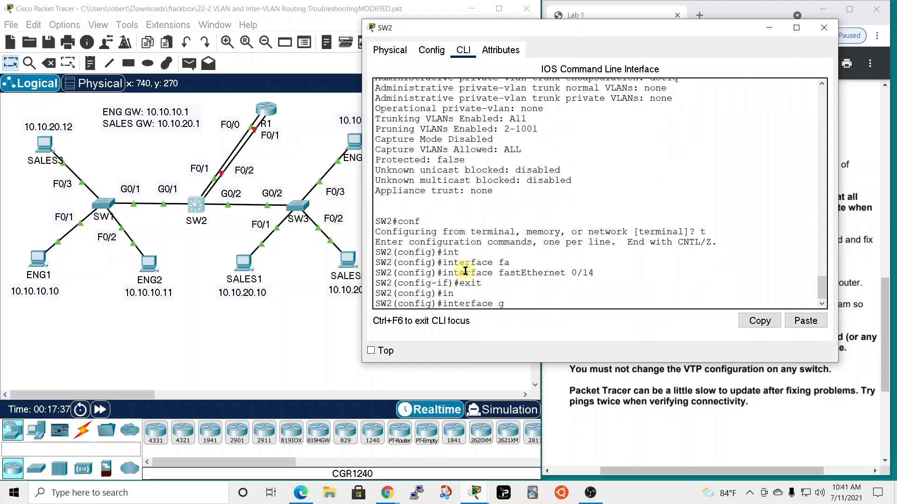
text(g)
key(Tab)
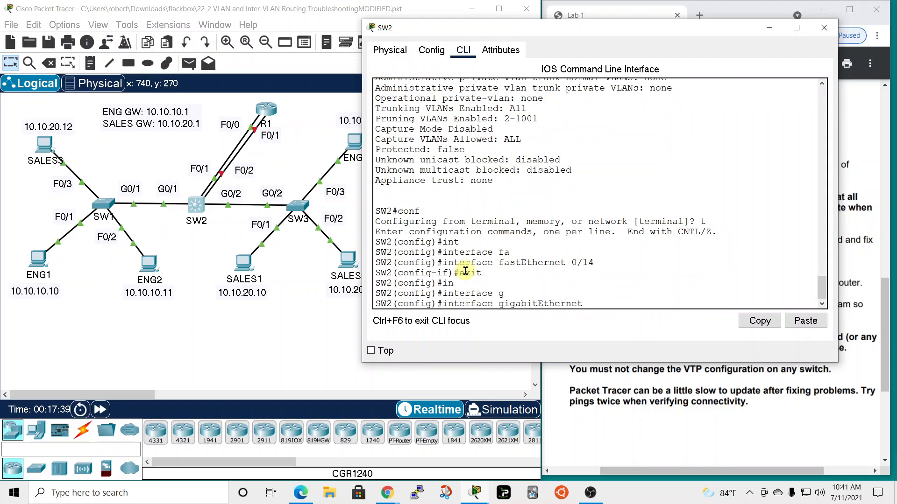
key(BackSpace)
key(BackSpace)
key(BackSpace)
key(BackSpace)
key(BackSpace)
key(BackSpace)
key(BackSpace)
key(BackSpace)
key(BackSpace)
key(BackSpace)
key(BackSpace)
key(BackSpace)
key(BackSpace)
key(BackSpace)
text(fa)
key(Tab)
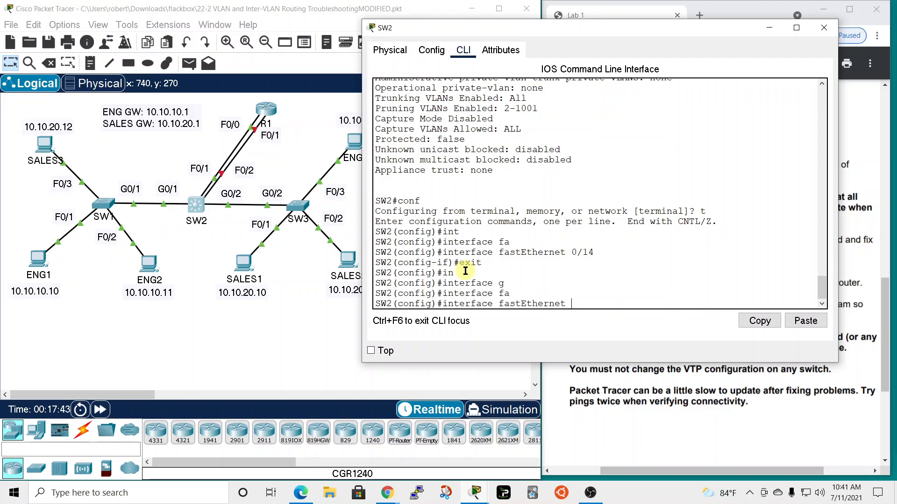
text(0/1)
key(Return)
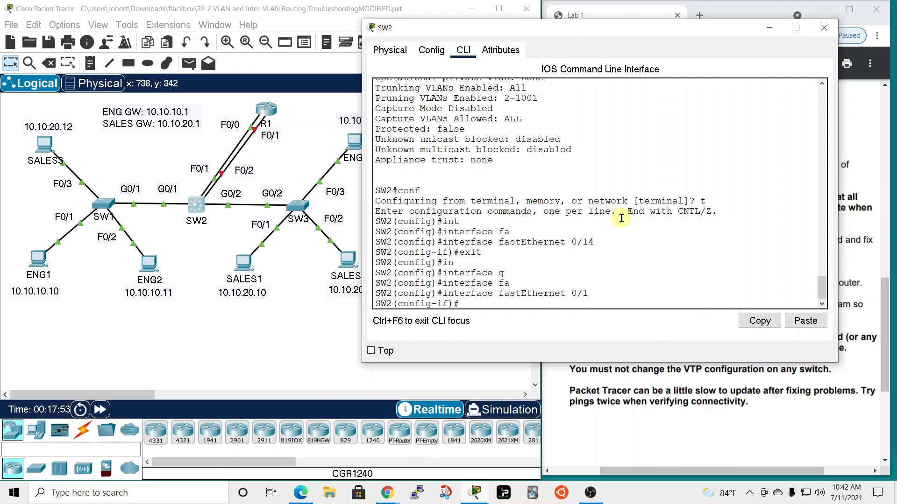
Set SW2's fastEthernet 0/1 to trunk mode with switchport mode trunk.
text(sw)
key(Tab)
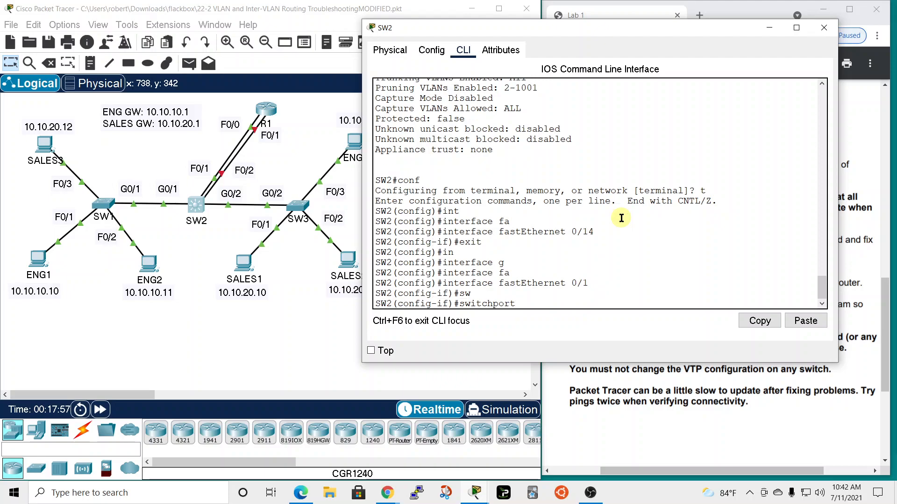
text(mod)
key(Tab)
text(t)
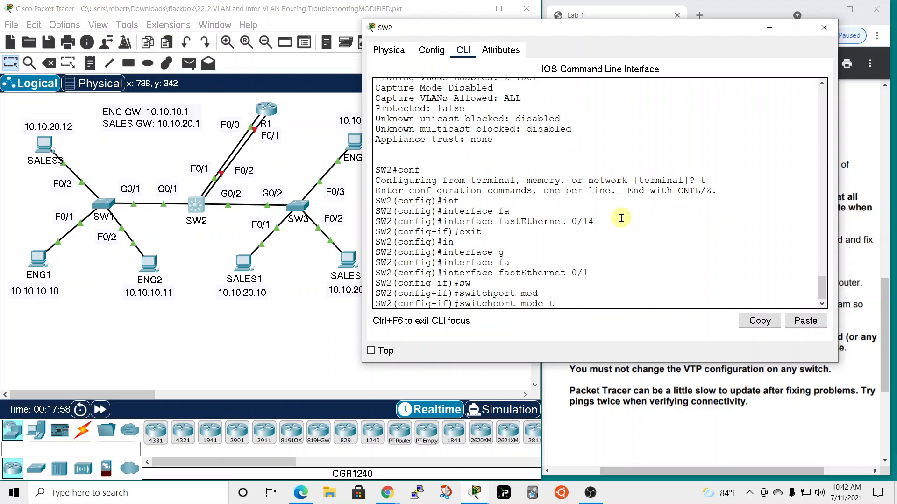
text(r)
key(Tab)
key(Return)
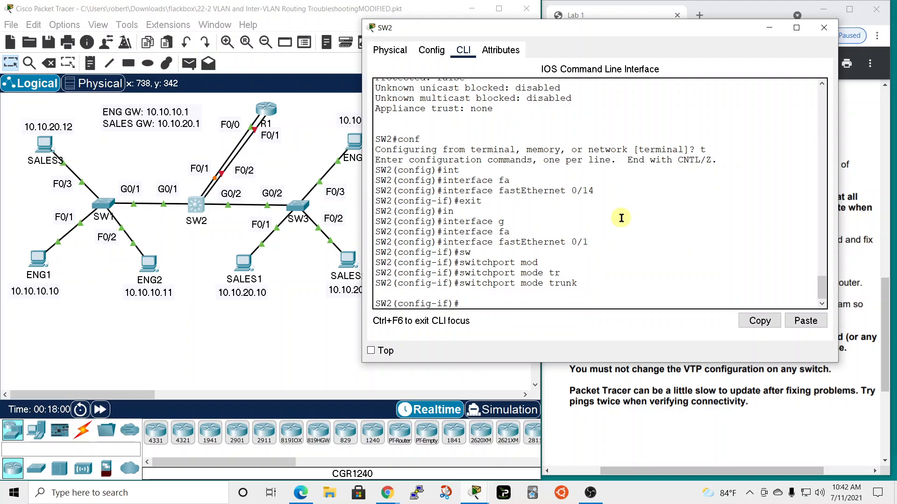
Set the trunk encapsulation on SW2's fastEthernet 0/1 to dot1q.
text(sw)
key(Tab)
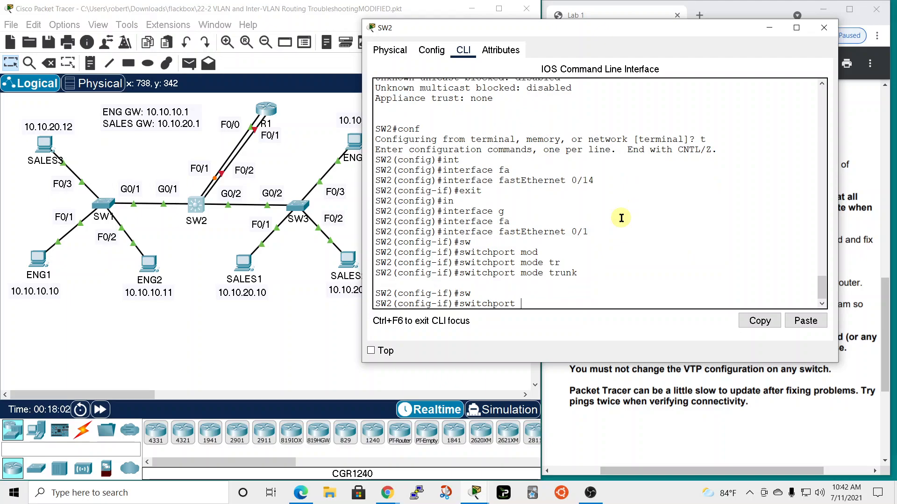
text(tru)
key(Tab)
text(en)
key(Tab)
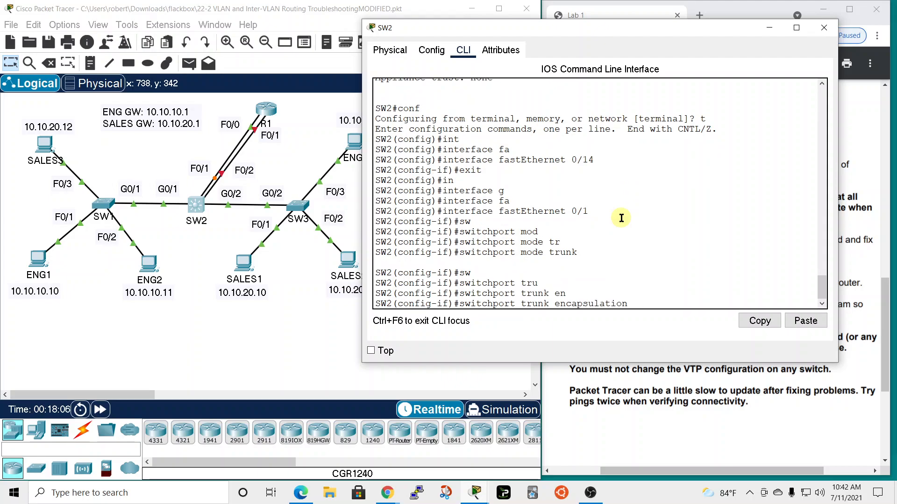
text(dot1q)
key(Return)
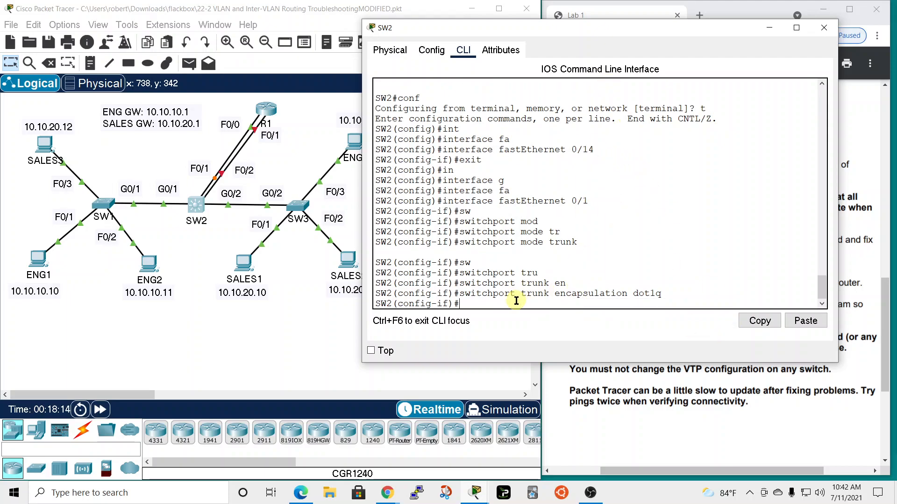
End the configuration session on SW2 and return to privileged EXEC mode.
text(end)
key(Return)
text(sh)
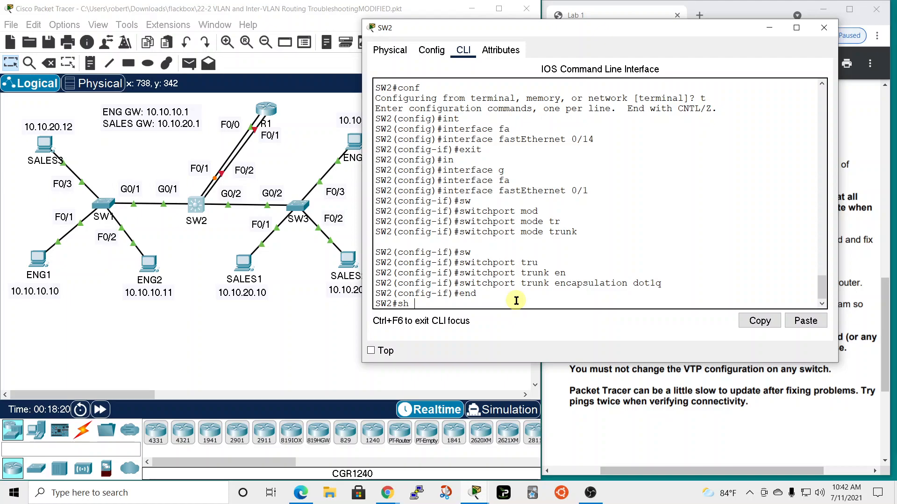
text( ip)
key(BackSpace)
key(BackSpace)
key(BackSpace)
key(BackSpace)
key(BackSpace)
Check the trunking settings of SW2's port with sh interfaces fastEthernet 0/1 sw and put the SW2 window away.
text(sh interfaces fastEthernet 0/1 sw)
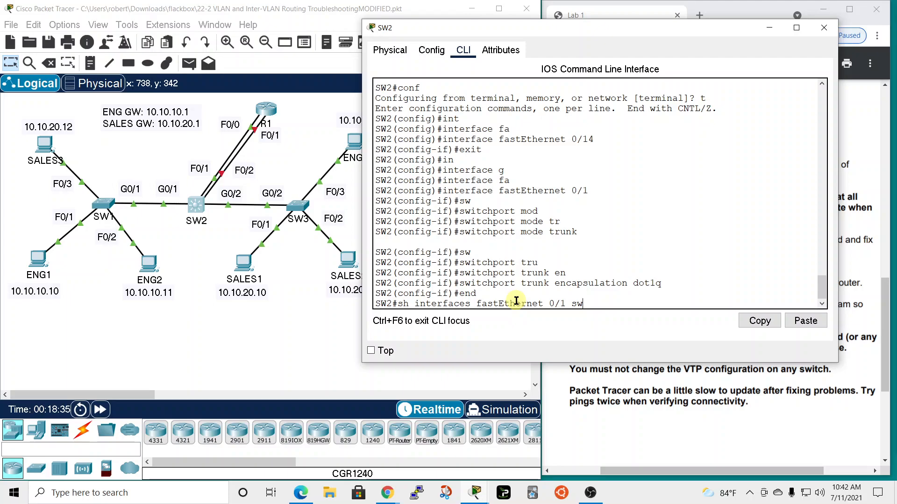
key(Return)
key(space)
scroll(537, 285, up, 4)
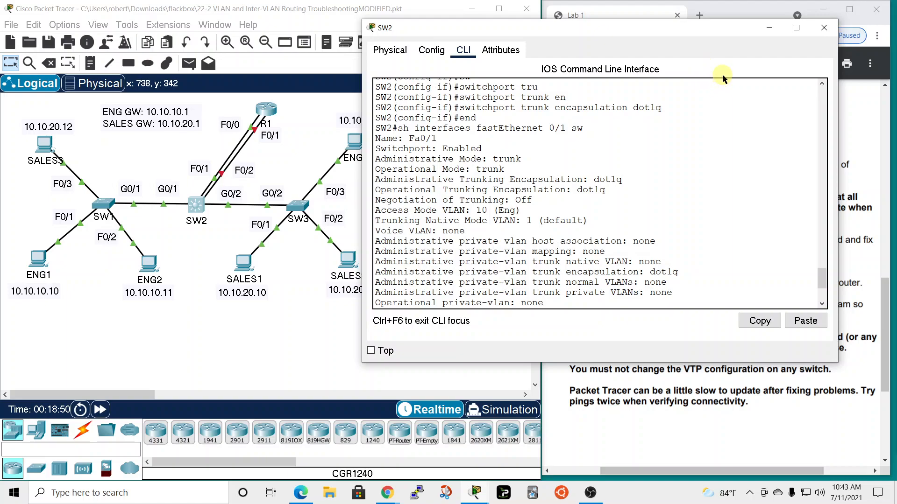
drag(762, 31, 753, 38)
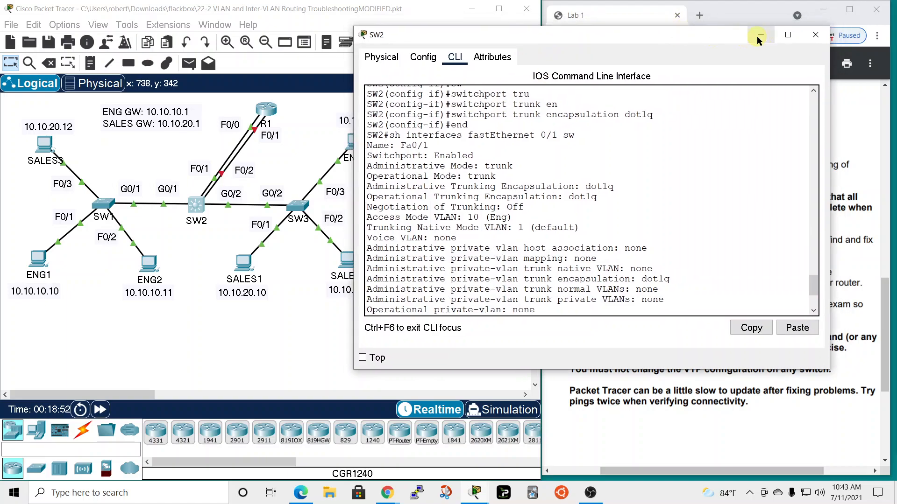
click(753, 38)
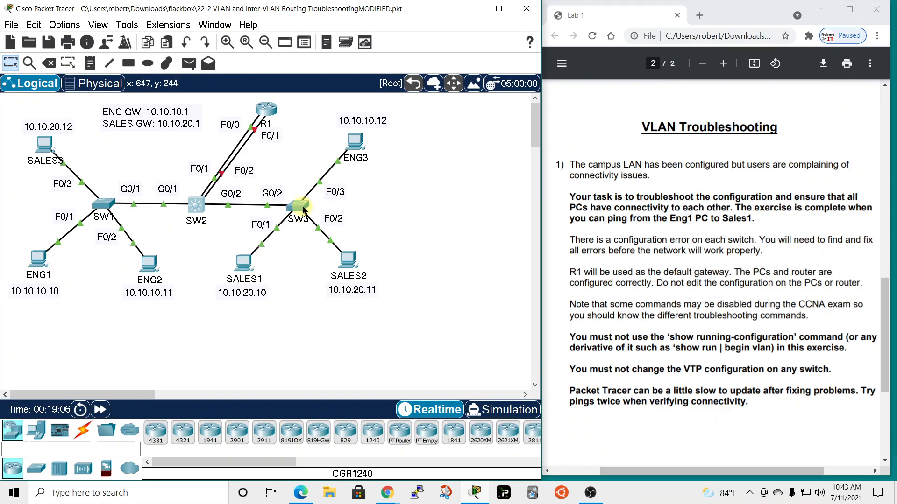
Test connectivity from ENG1 to SALES1 by repeating ping 10.10.20.10 in ENG1's command prompt, and close the ENG1 window.
mouse_move(303, 209)
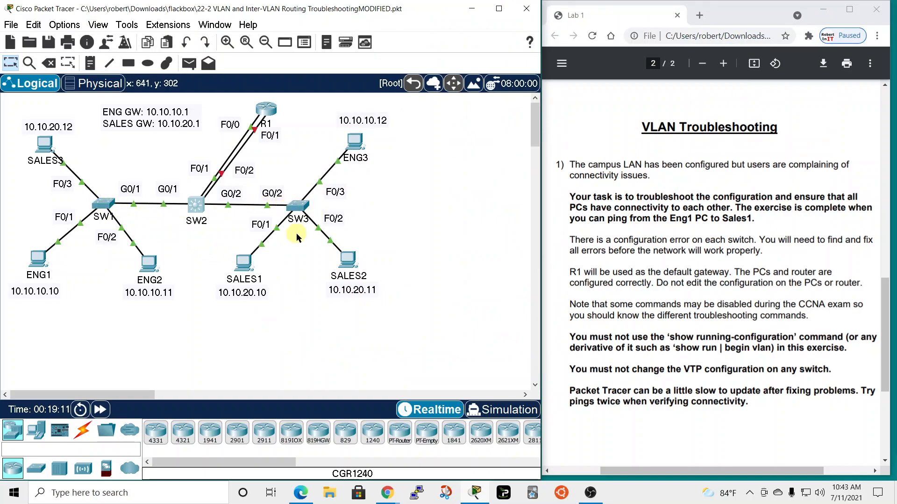
click(40, 259)
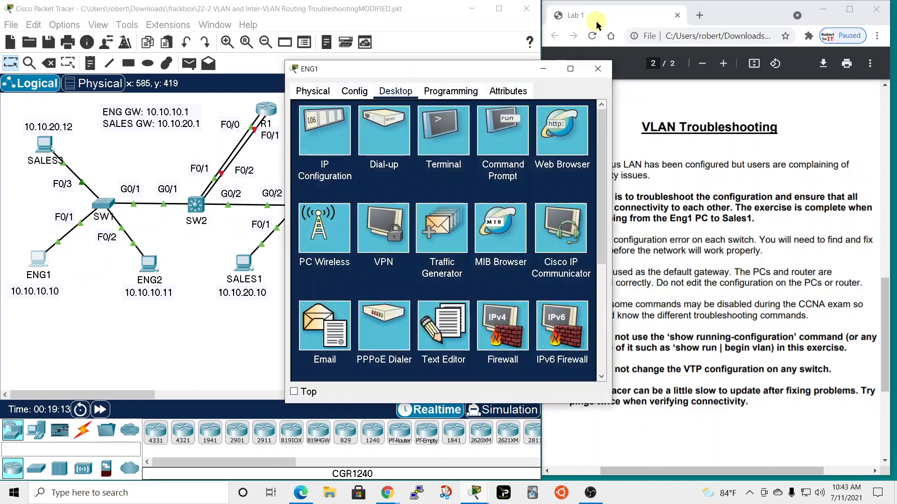
drag(493, 69, 466, 10)
click(467, 65)
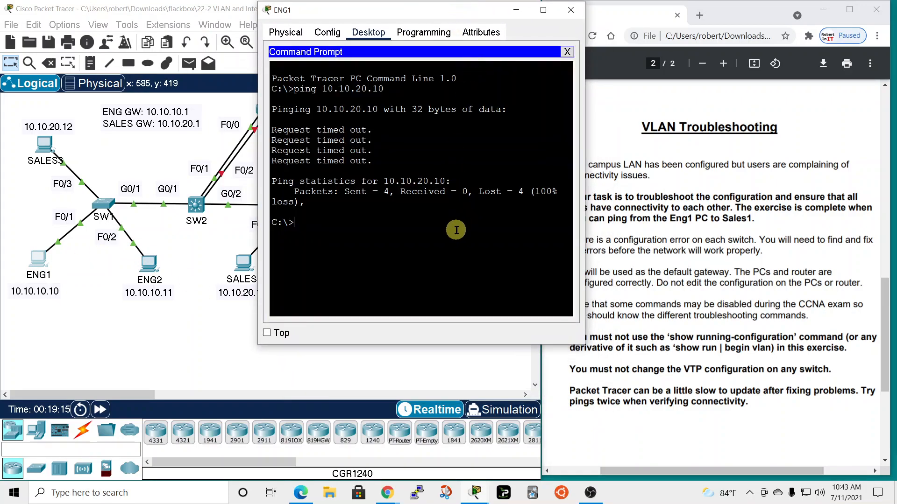
key(Up)
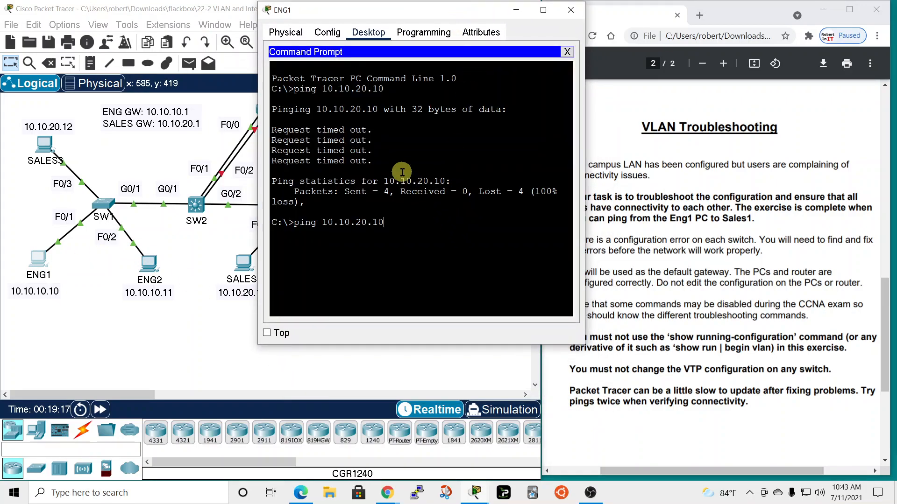
drag(458, 9, 519, 27)
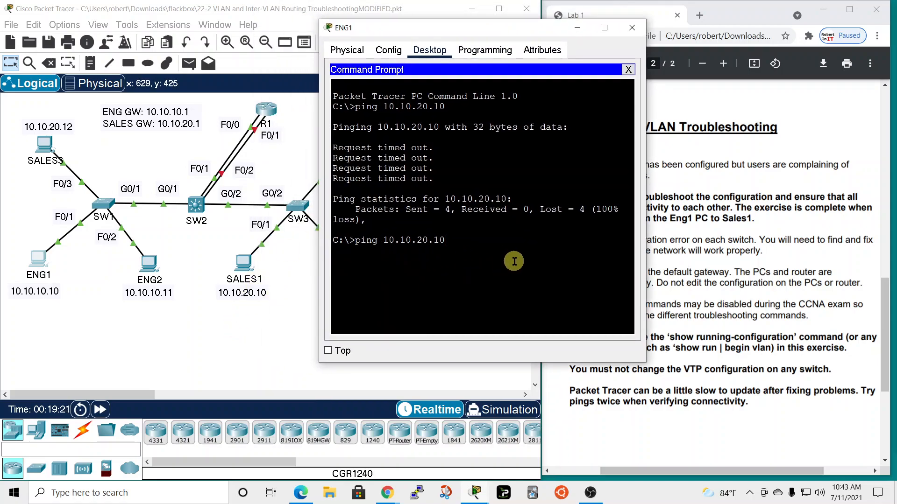
key(Return)
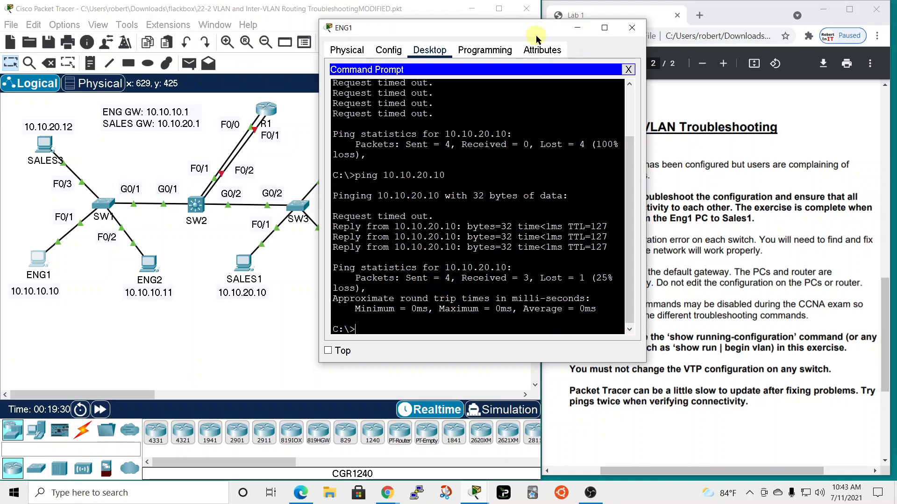
drag(542, 35, 405, 39)
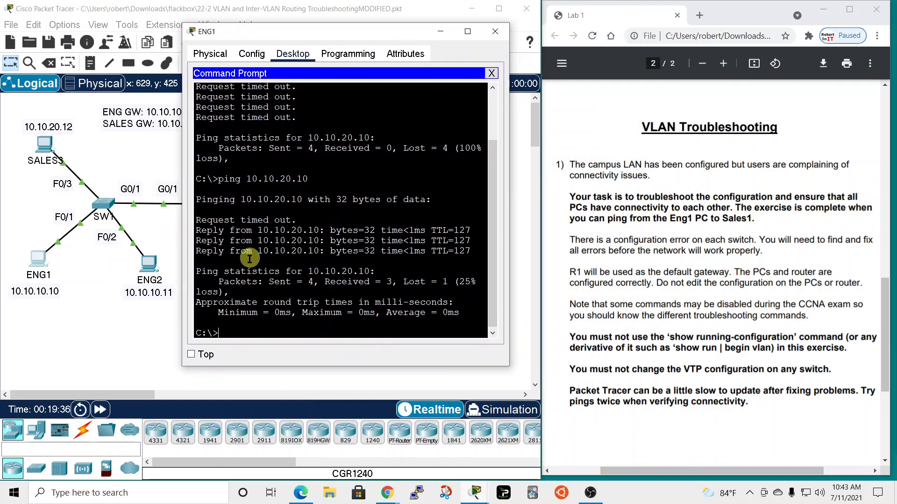
drag(350, 31, 493, 28)
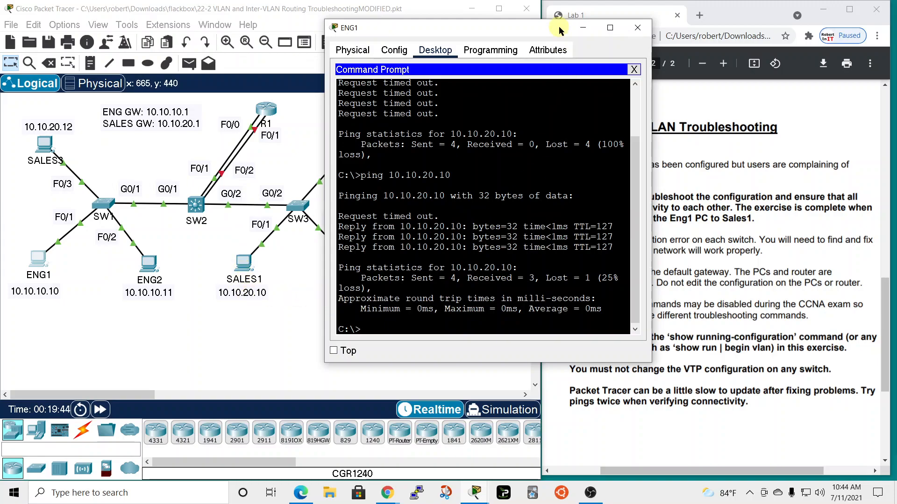
drag(559, 31, 550, 43)
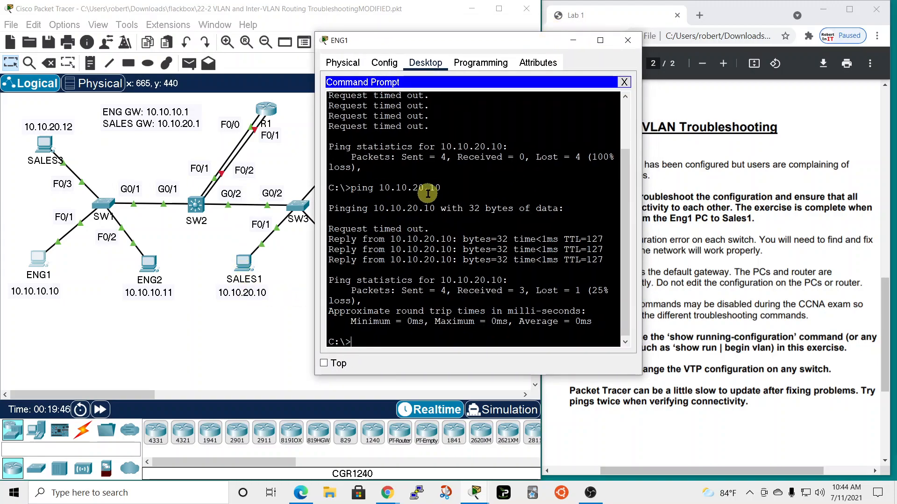
click(628, 40)
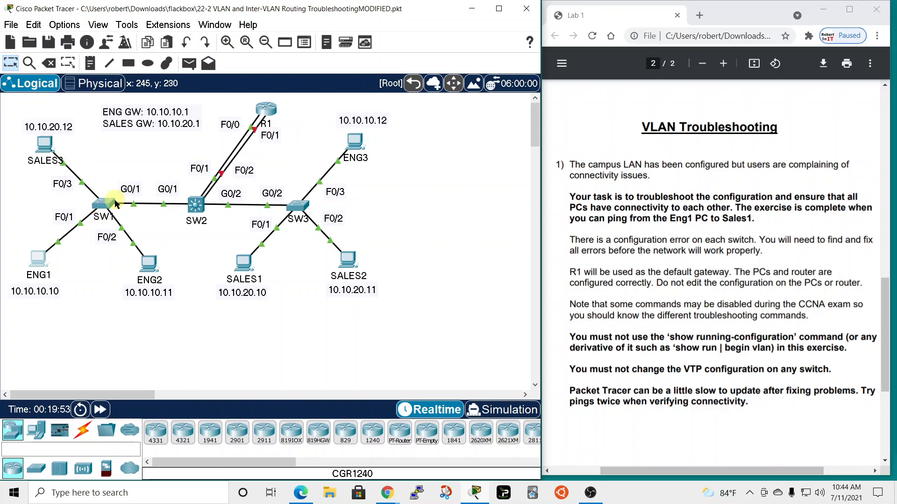
Examine SW1's port summary for link states and VLAN assignments.
mouse_move(113, 205)
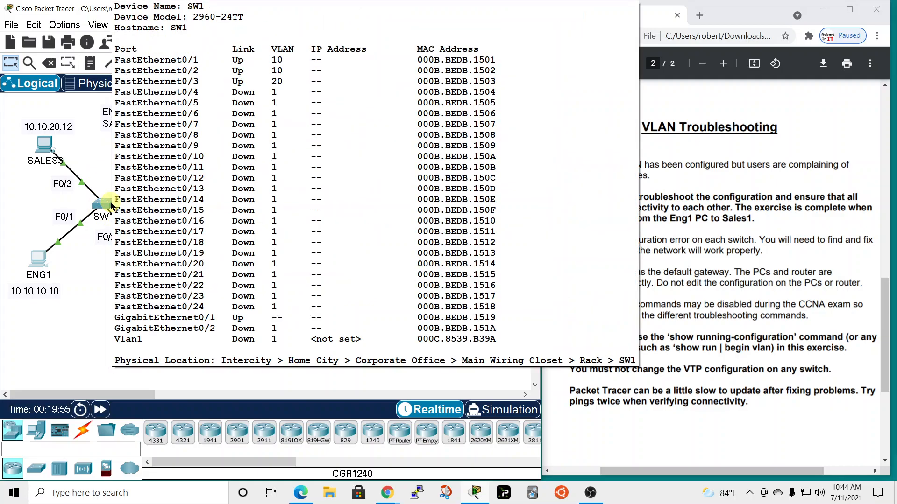